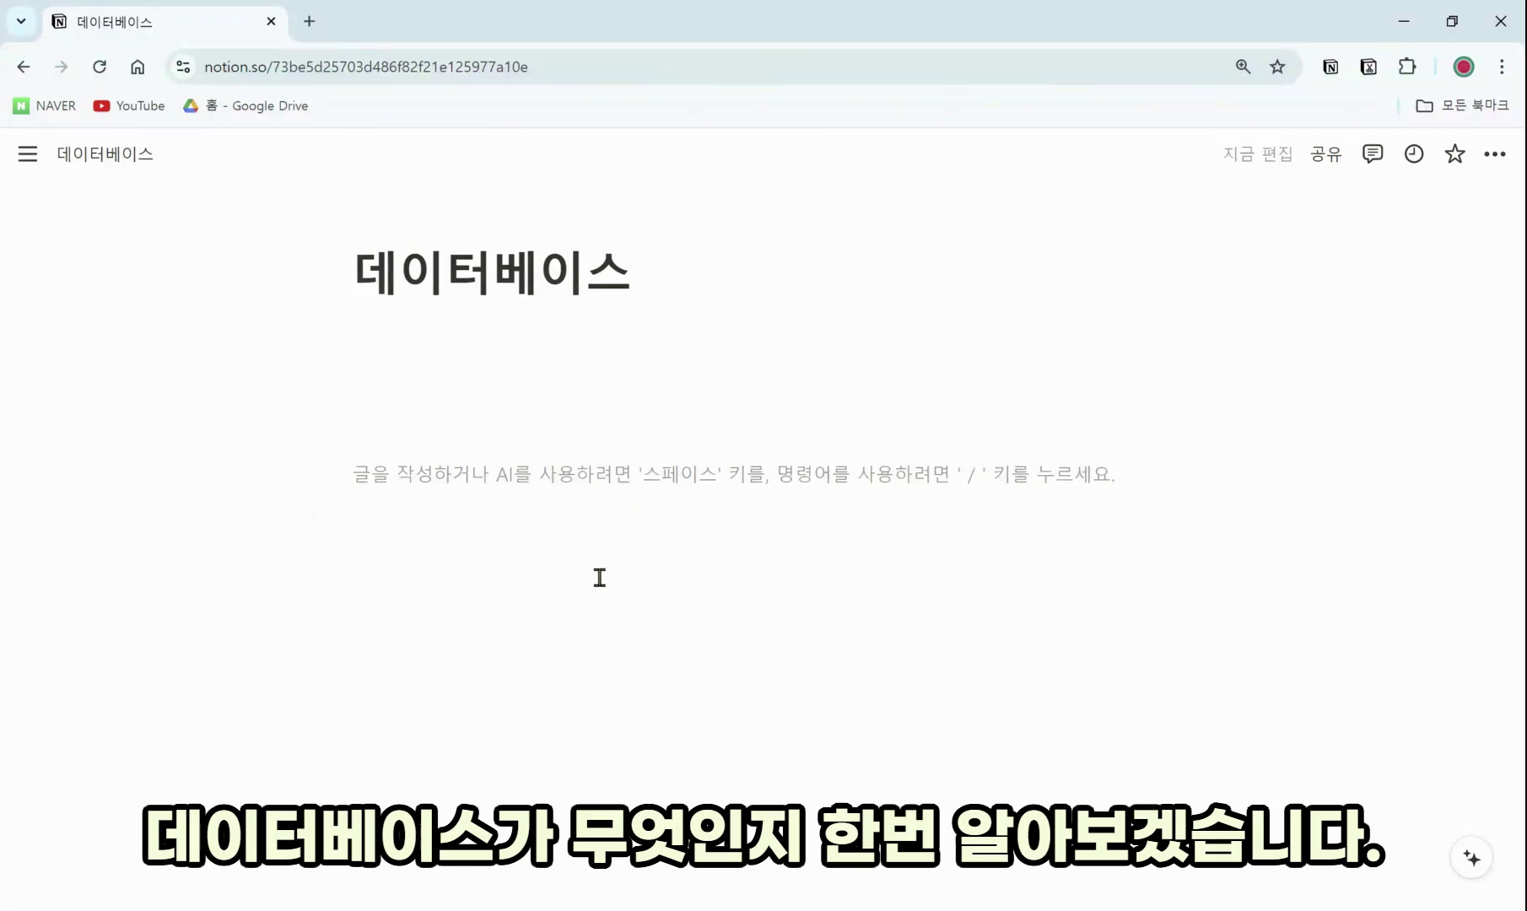
Step: Look through the database block options and insert an inline database (데이터베이스 - 인라인) under the page title
type("/ㄷ")
type("데이터베이스")
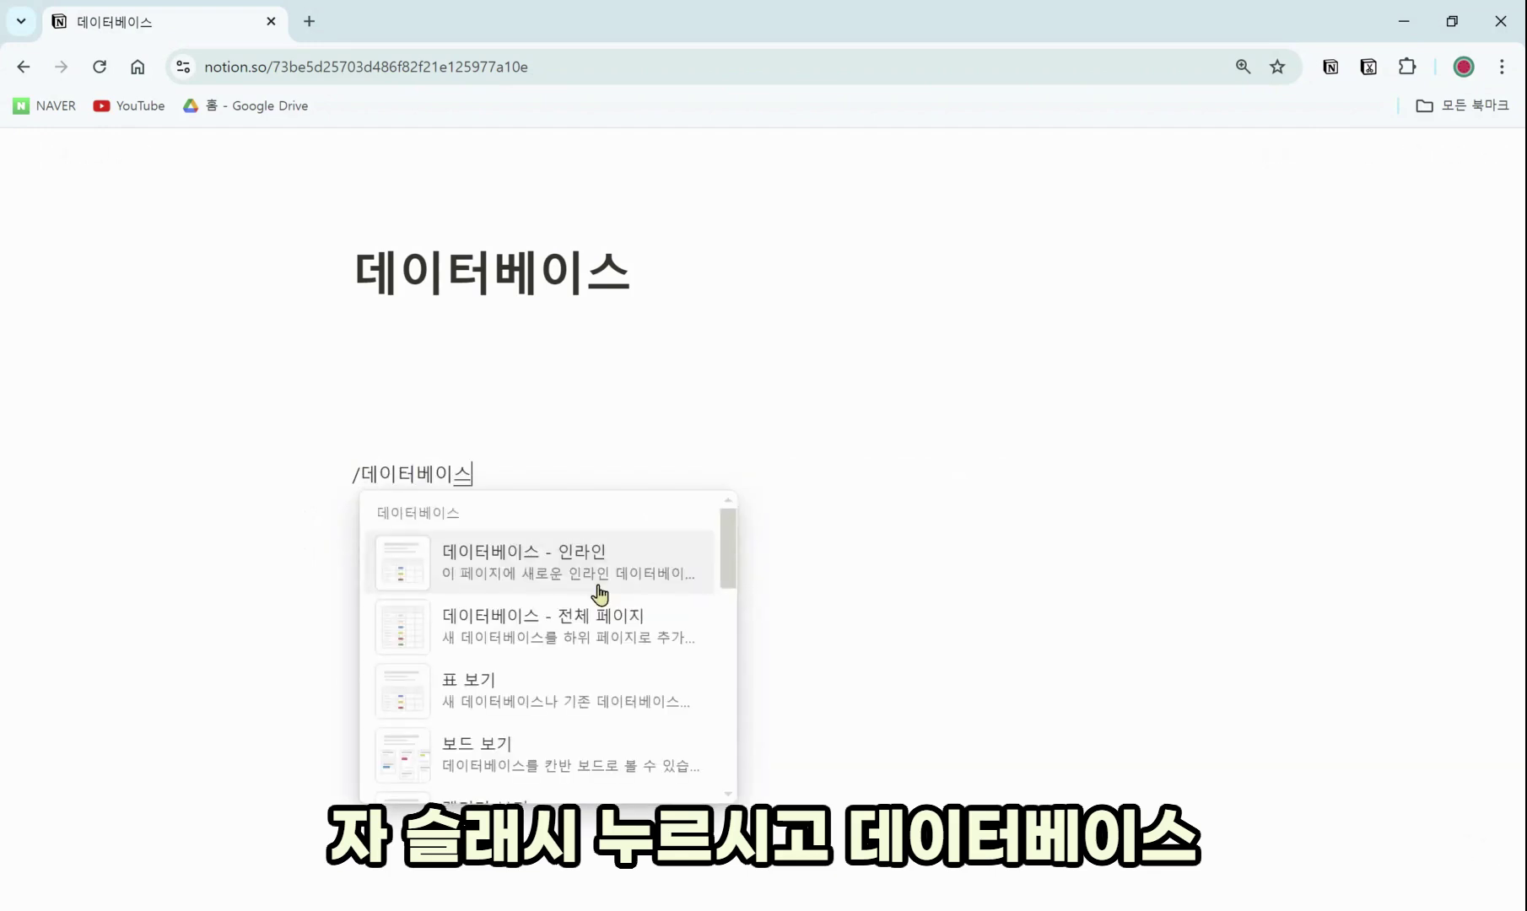
mouse_move(413, 582)
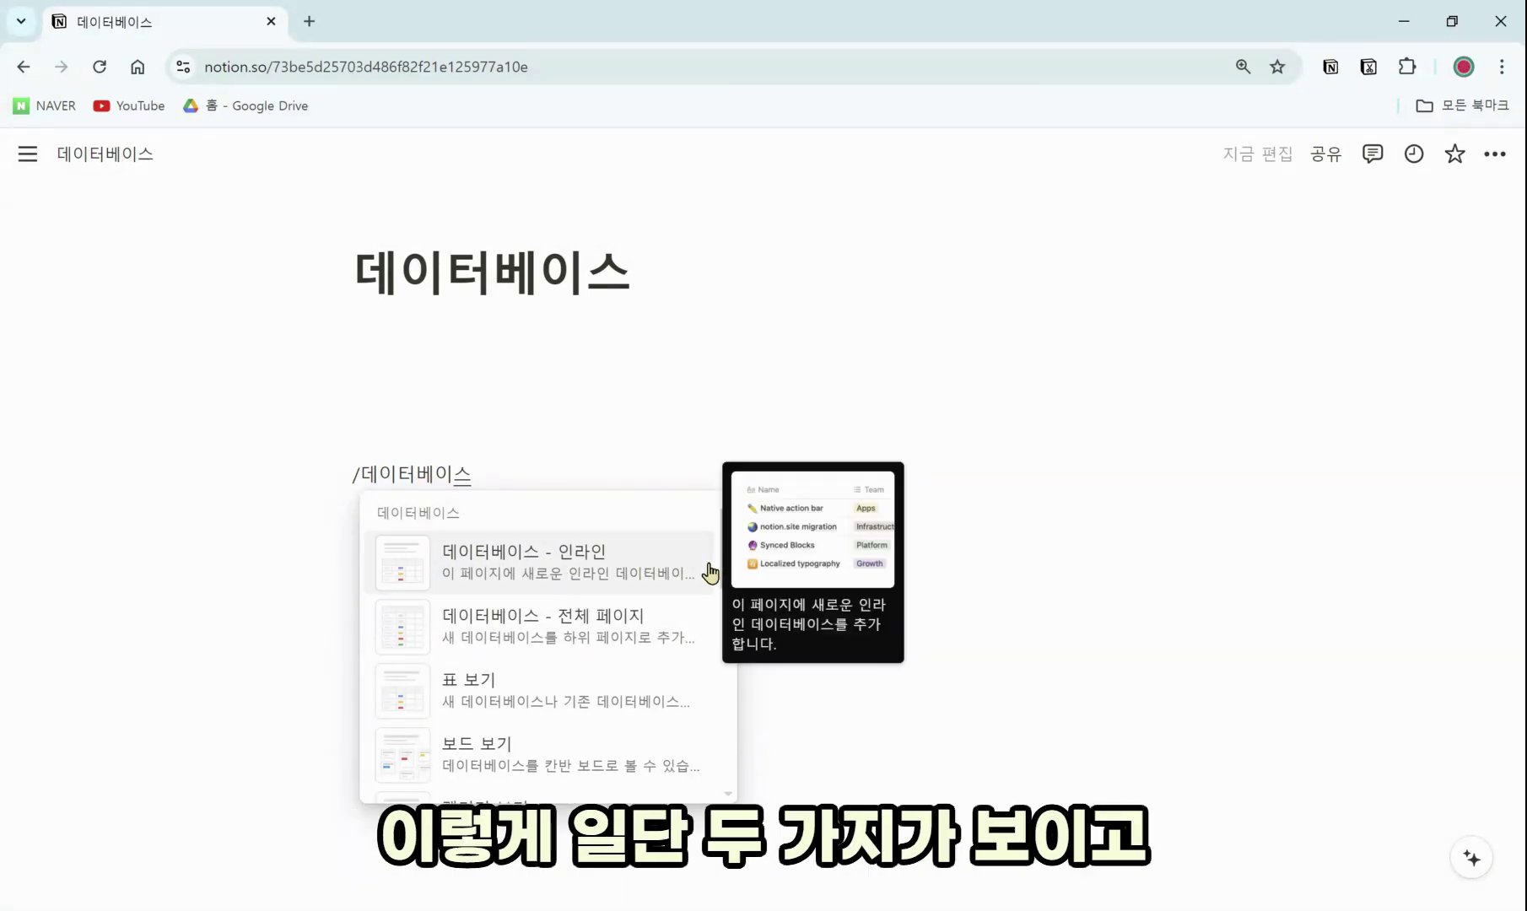
scroll(601, 582, "down", 1)
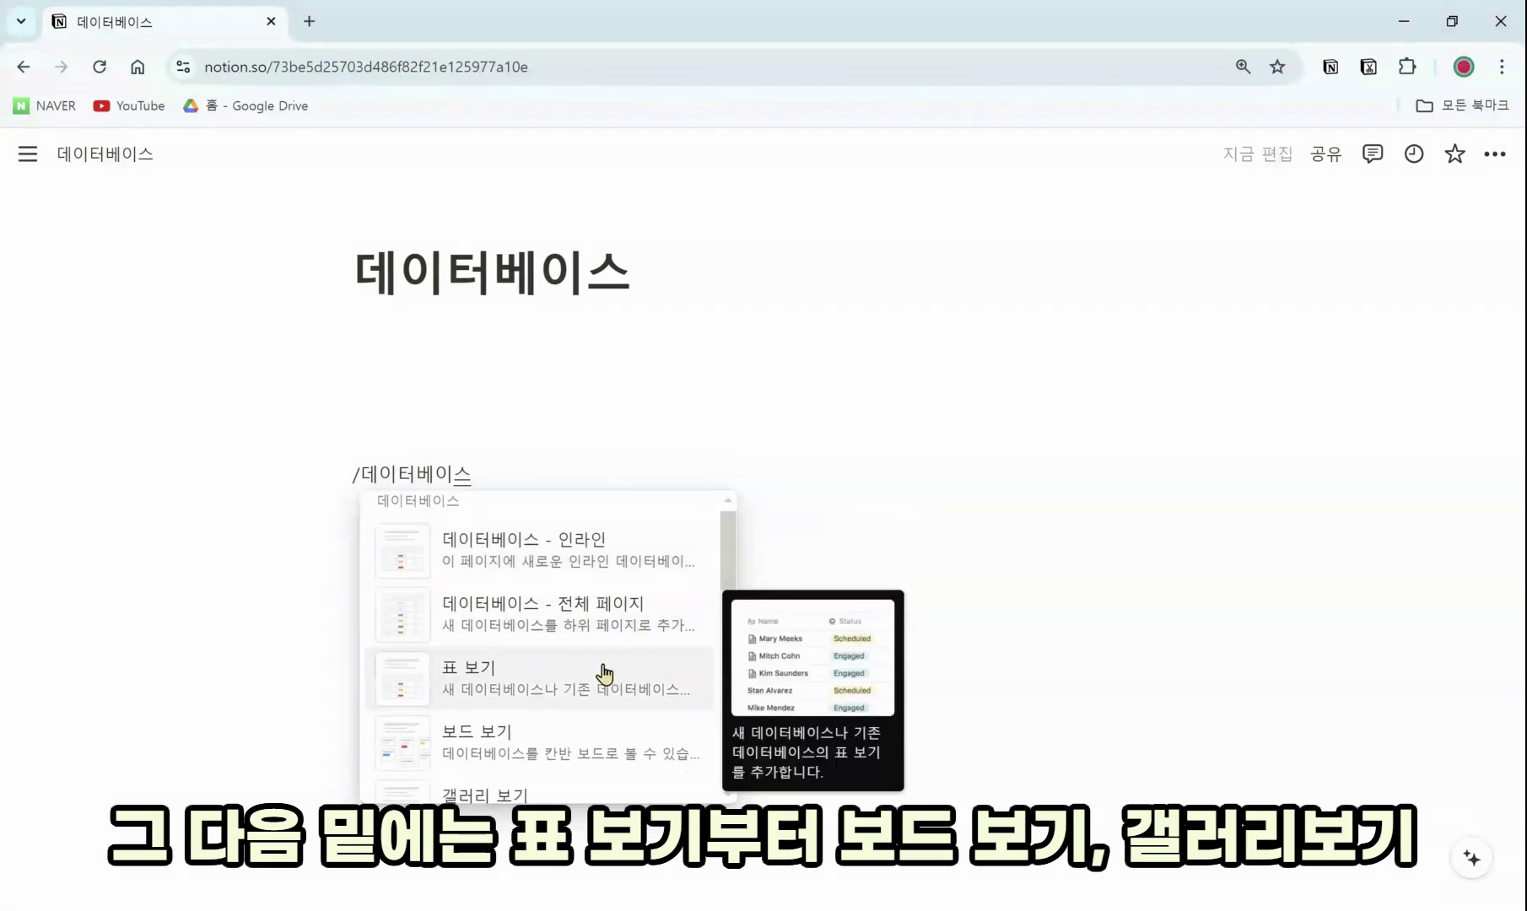
scroll(549, 669, "down", 2)
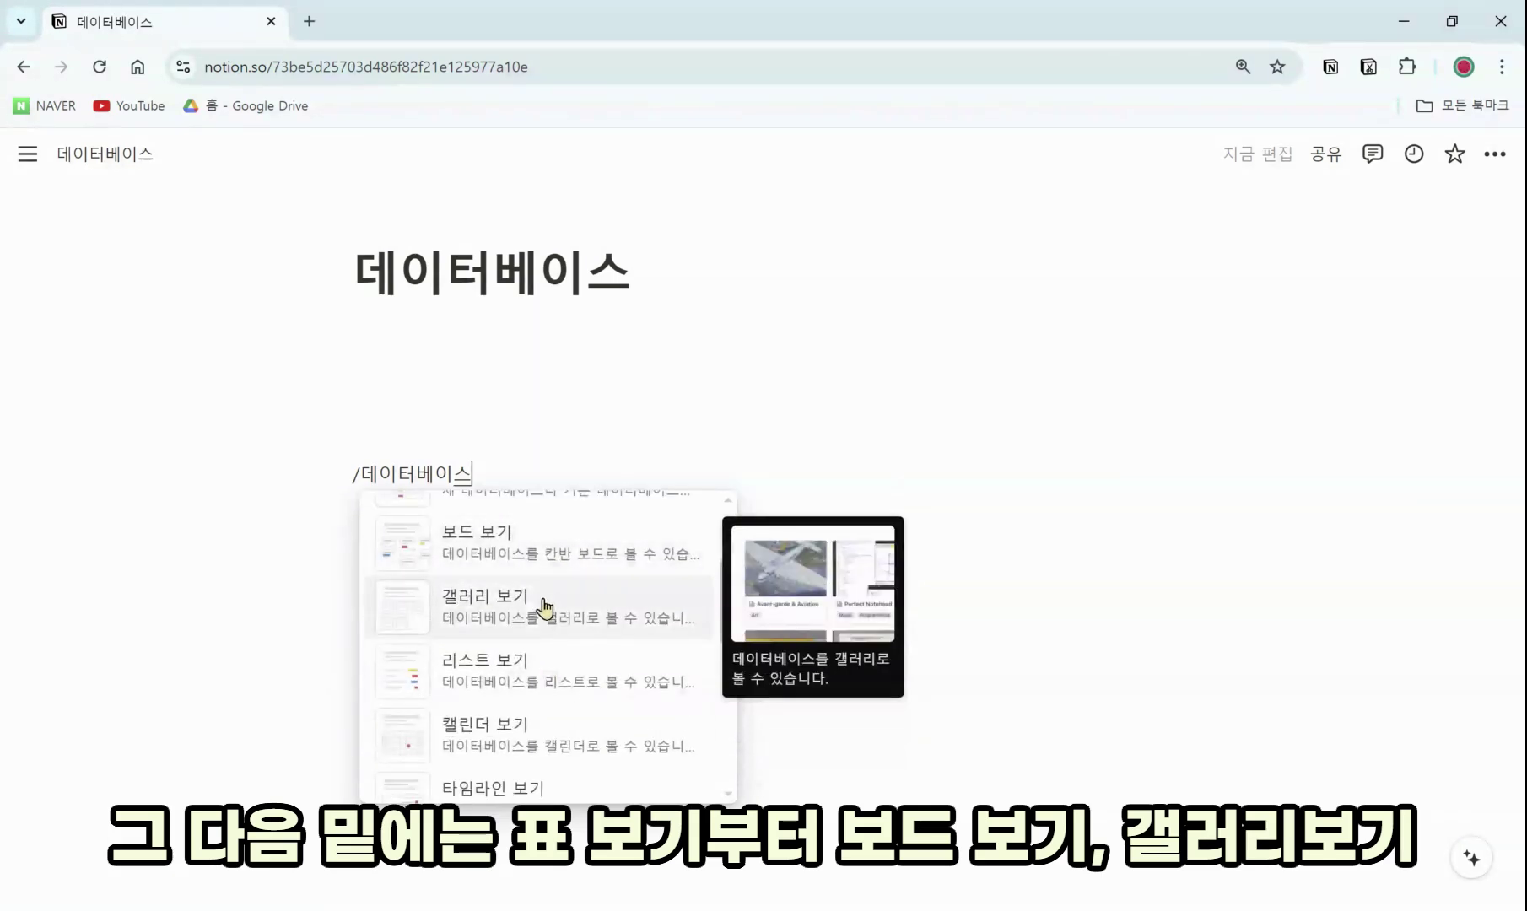
scroll(549, 697, "down", 2)
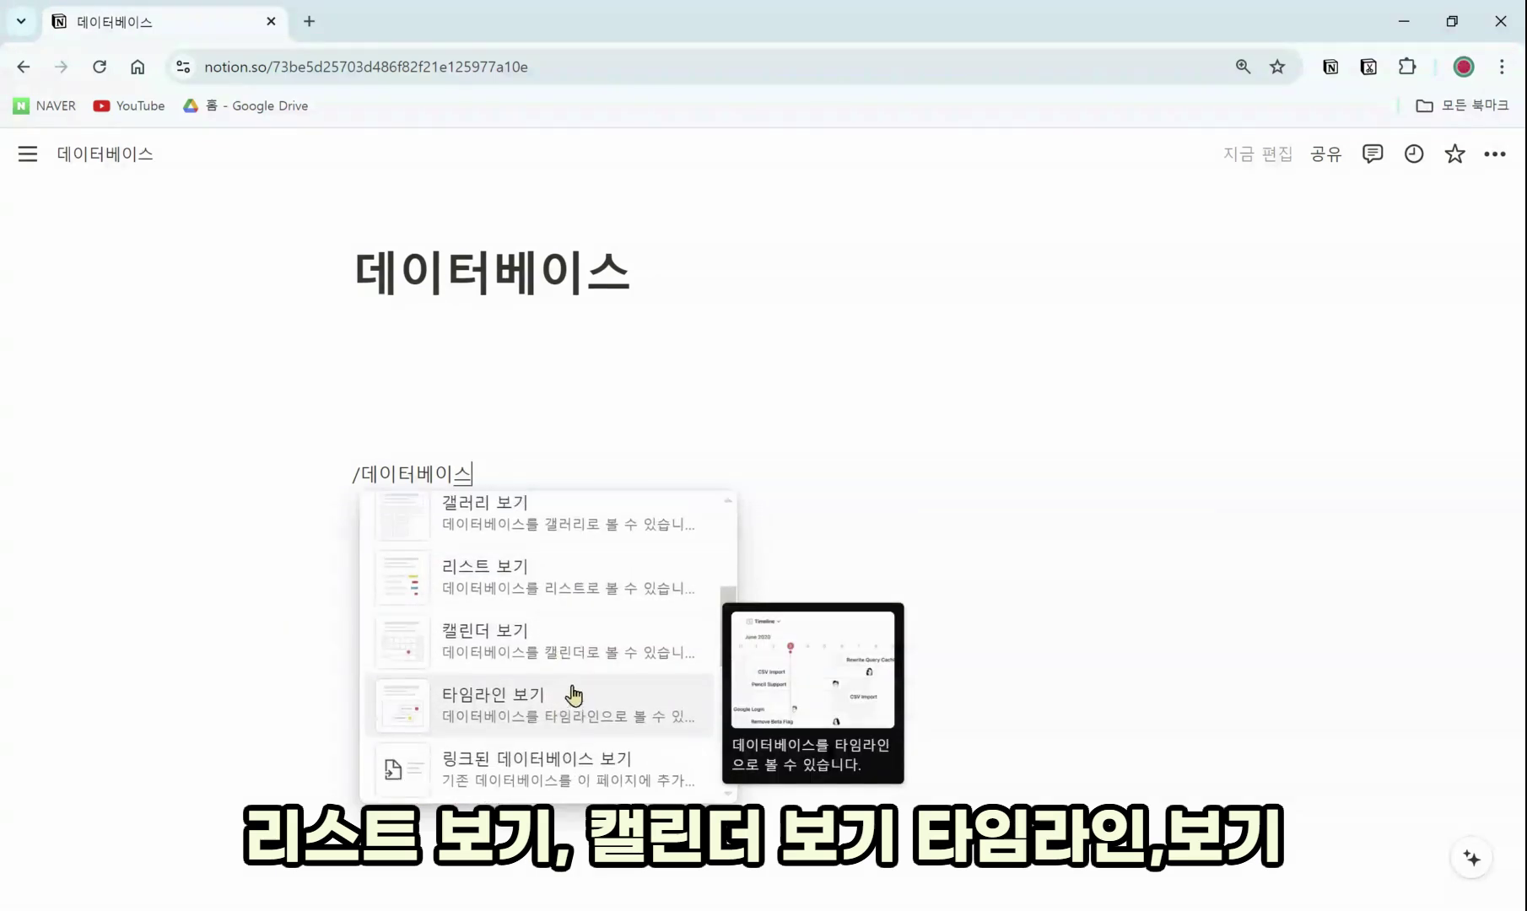
scroll(573, 693, "up", 4)
scroll(471, 705, "down", 2)
scroll(471, 705, "down", 2)
scroll(491, 737, "down", 2)
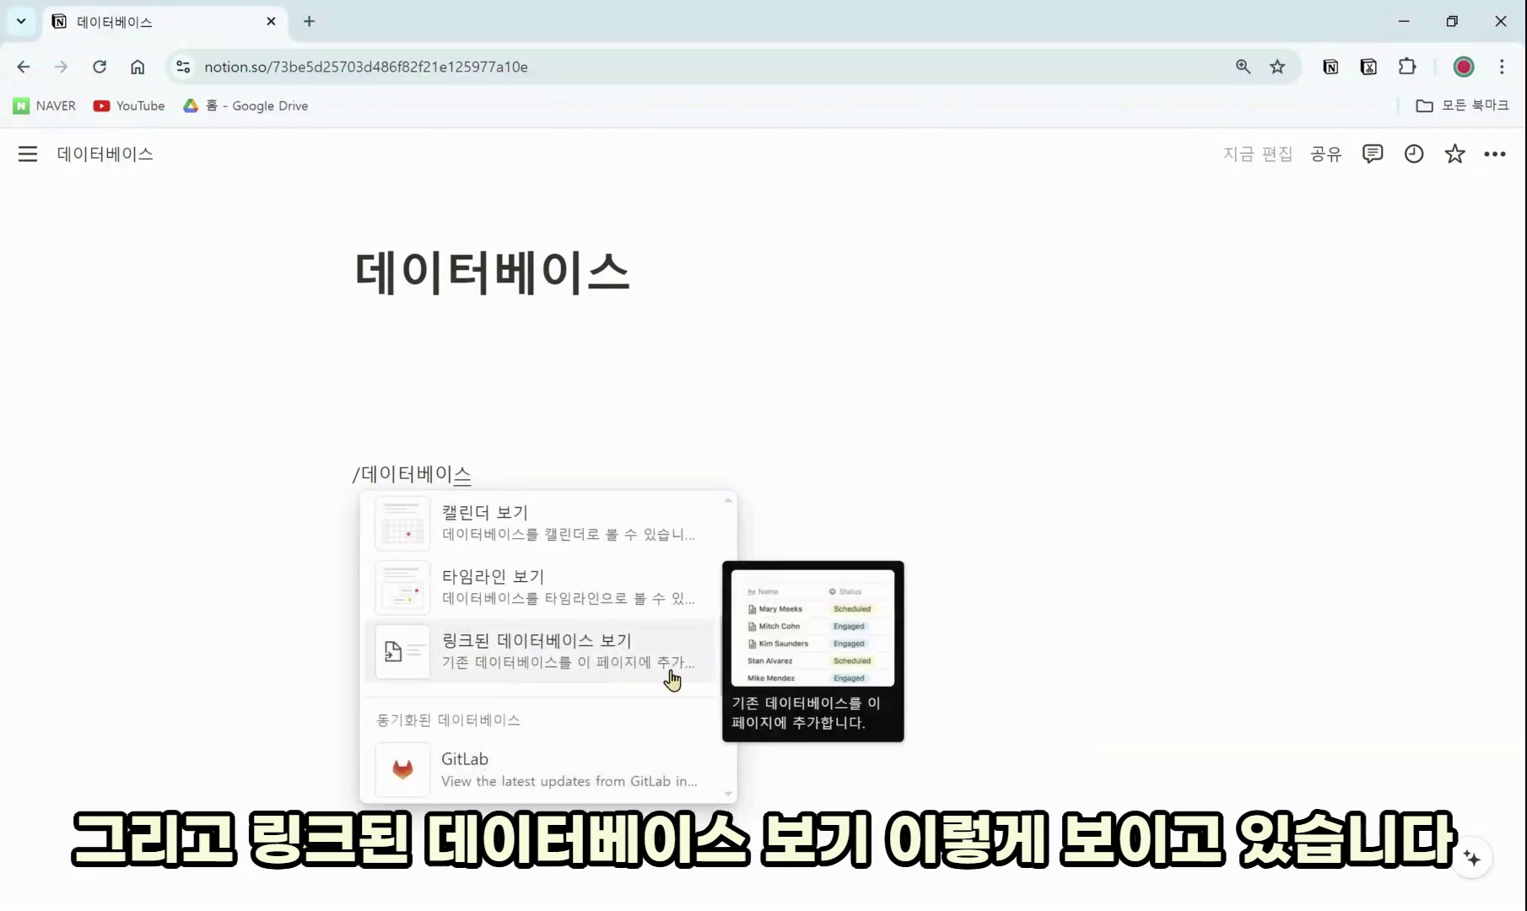
scroll(672, 680, "up", 6)
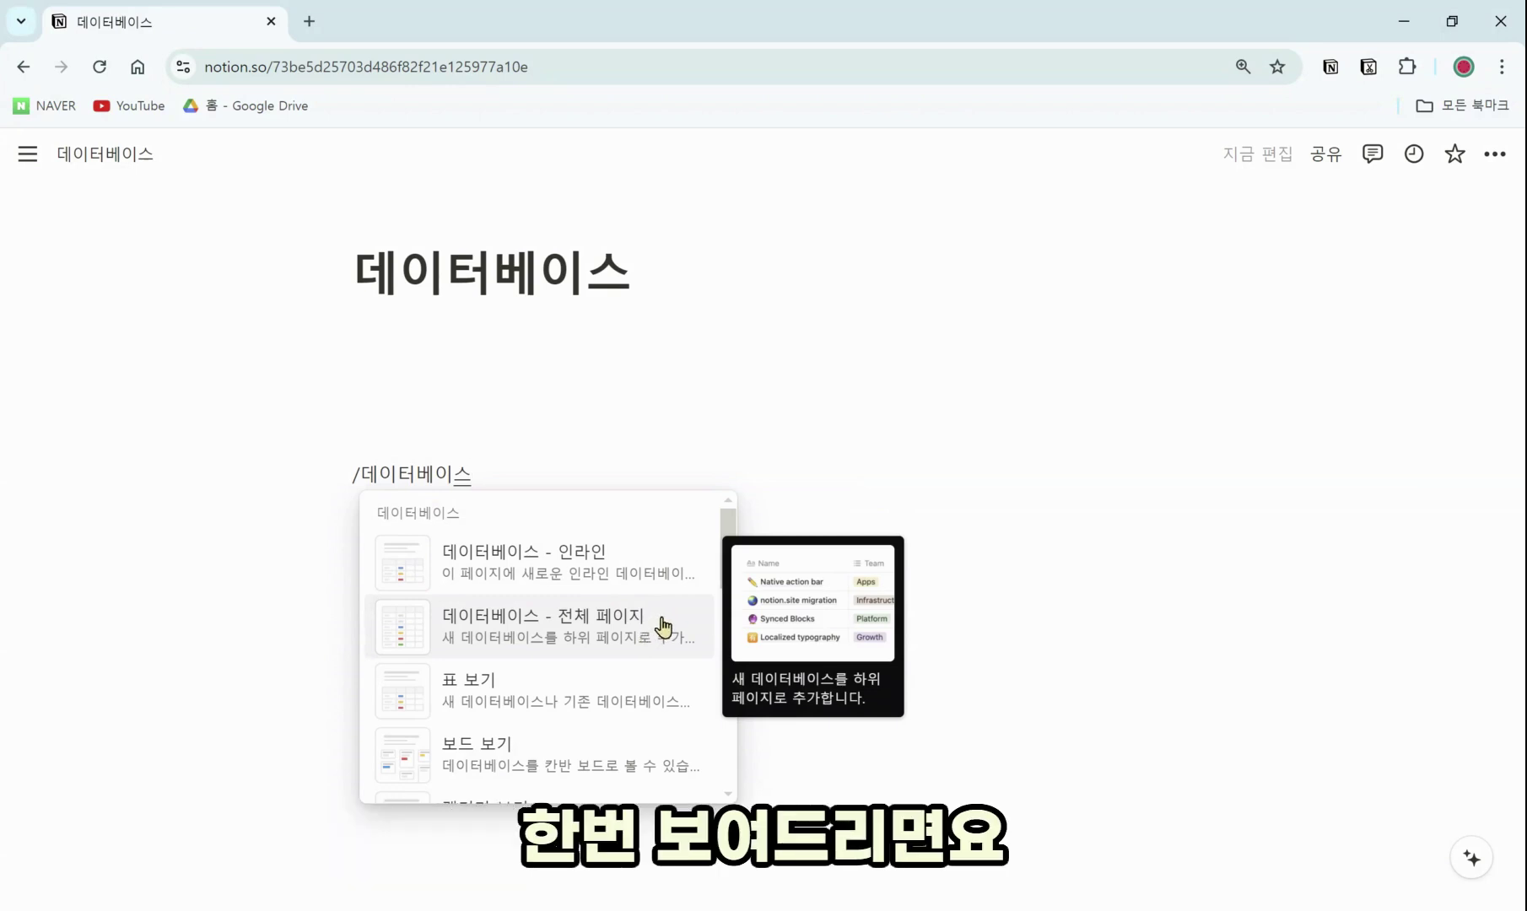
left_click(643, 563)
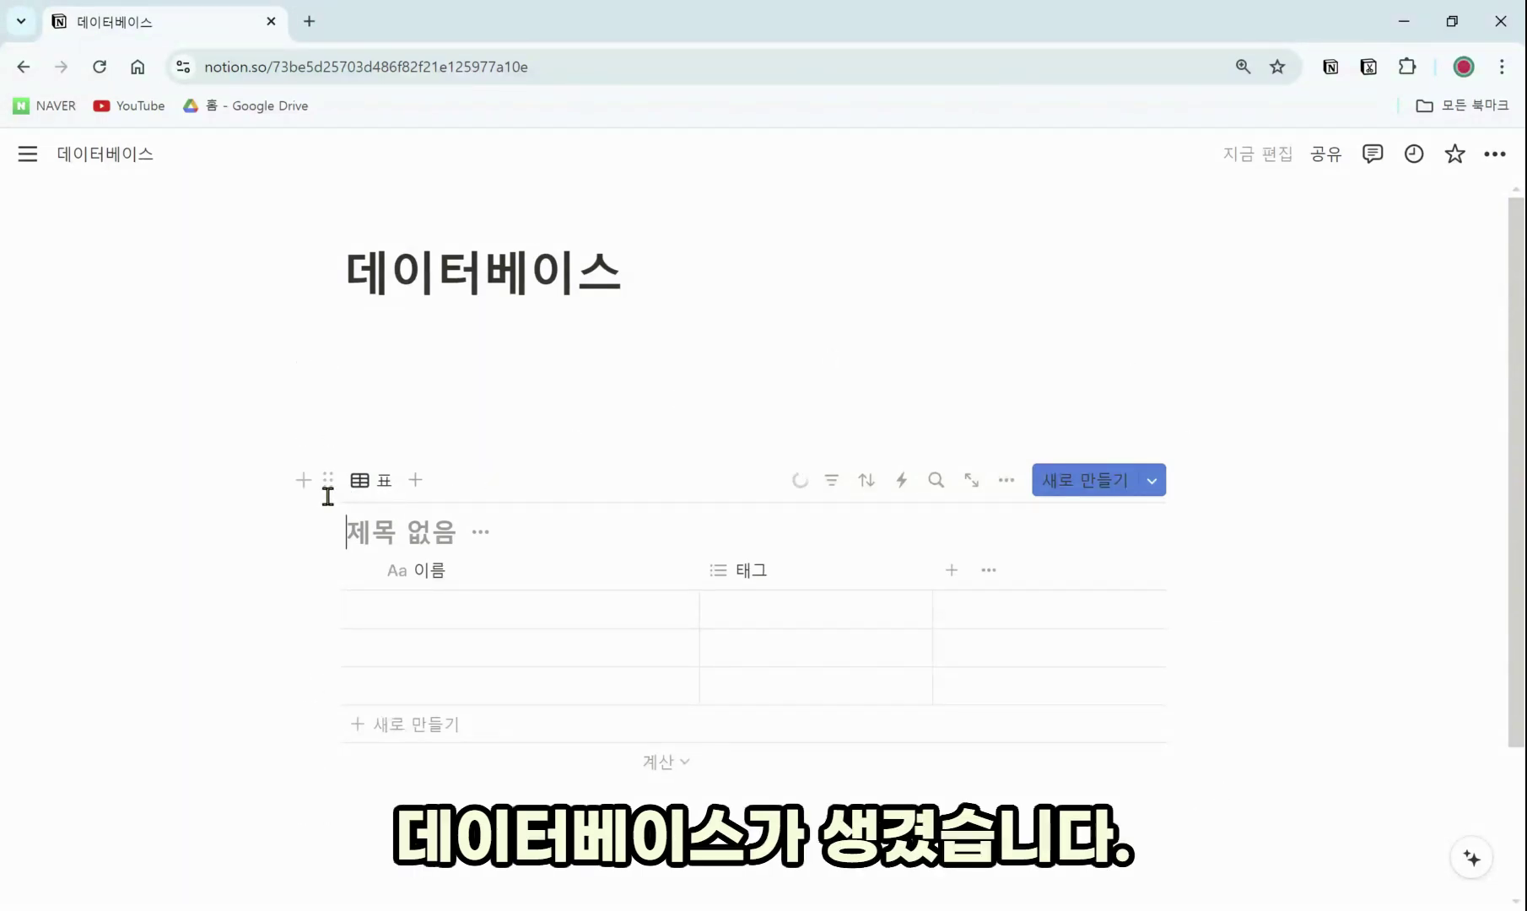
Step: Add a full-page database (데이터베이스 - 전체 페이지) as a subpage below the inline database
scroll(393, 704, "down", 1)
left_click(409, 756)
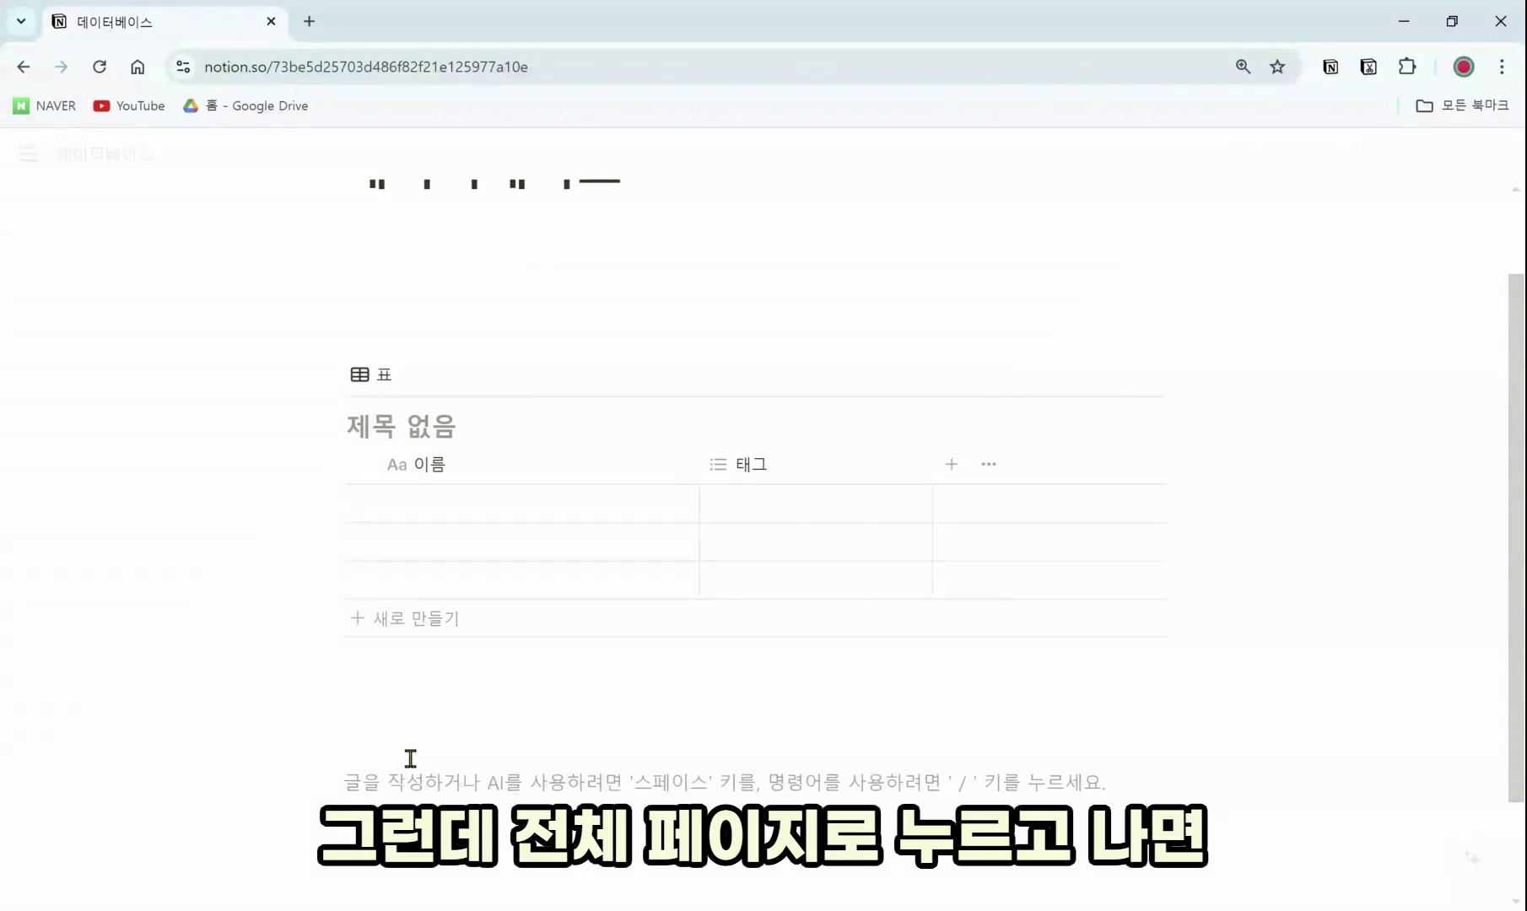
type("/데이터")
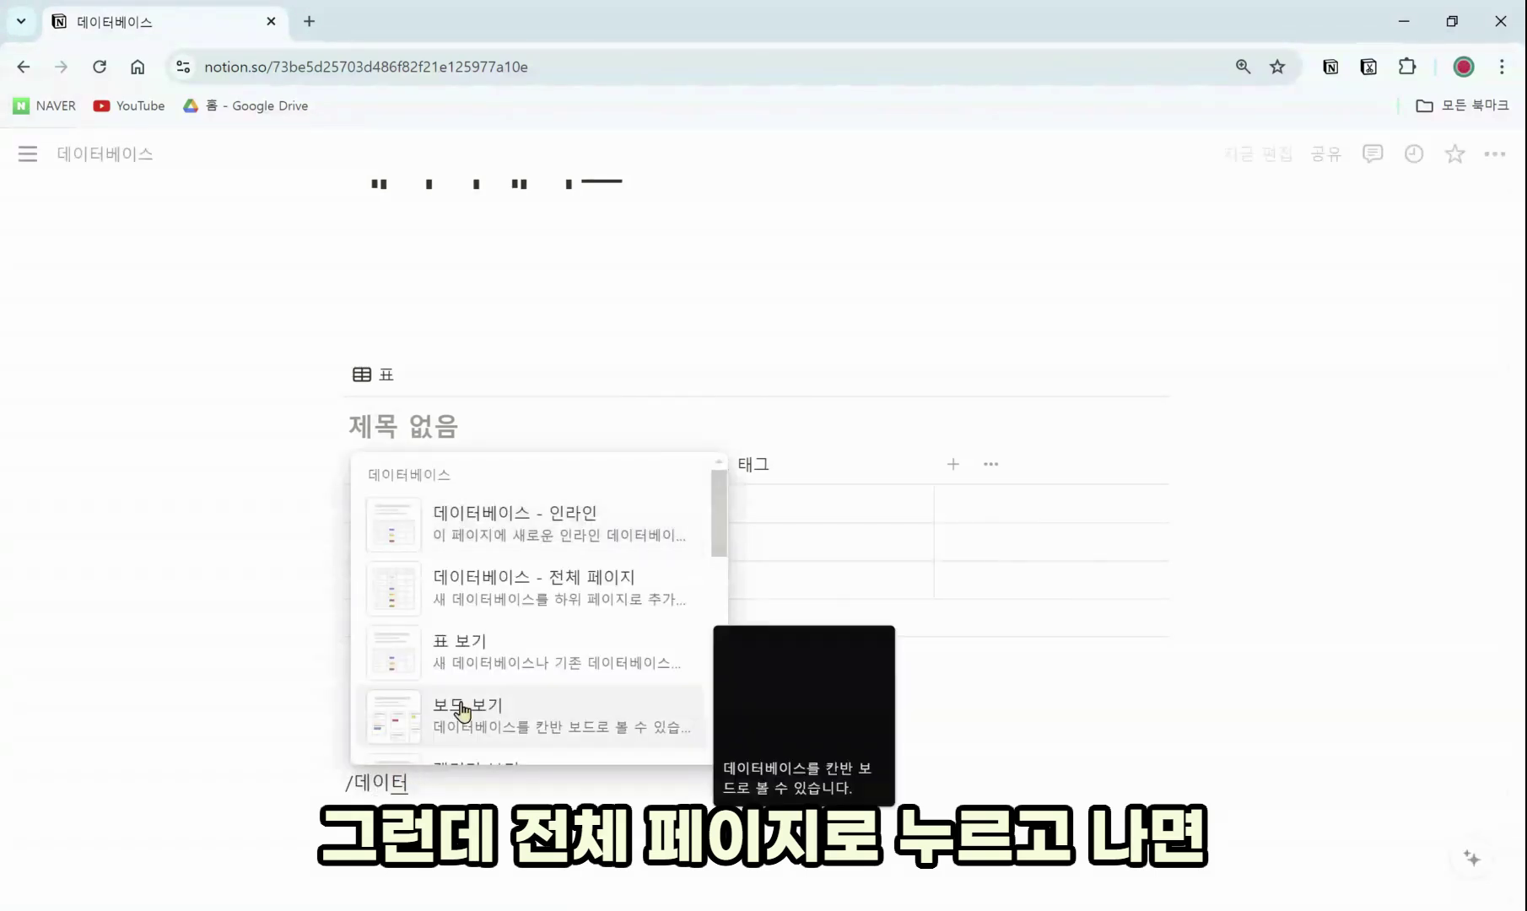
left_click(507, 615)
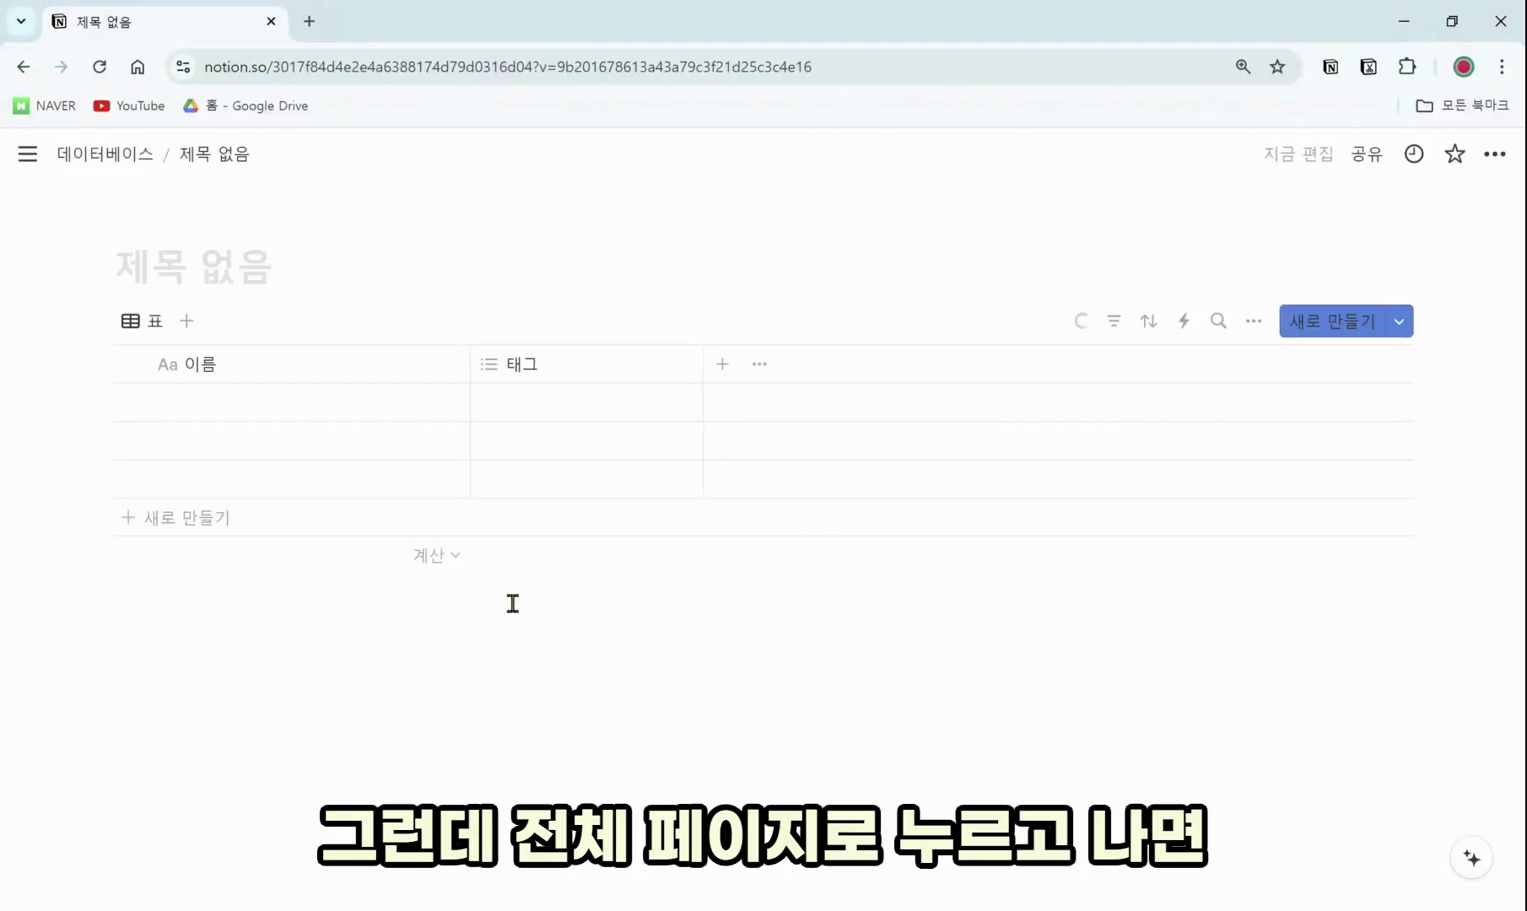
Step: Go back to the parent page 데이터베이스, view the full-page database through its page link, and return to the parent page
left_click(126, 156)
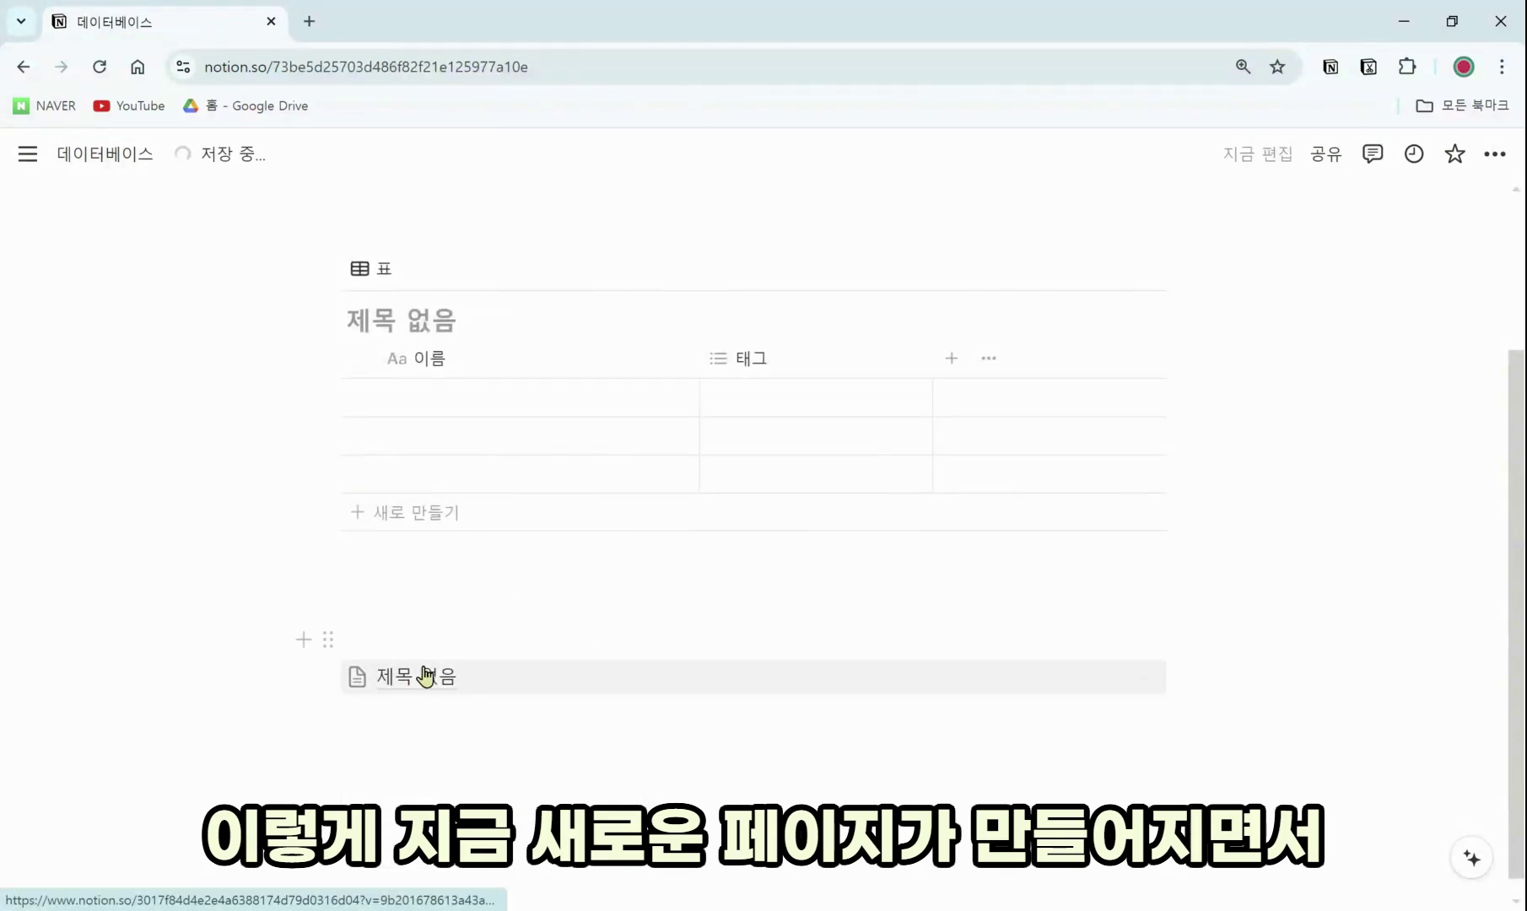
left_click(424, 675)
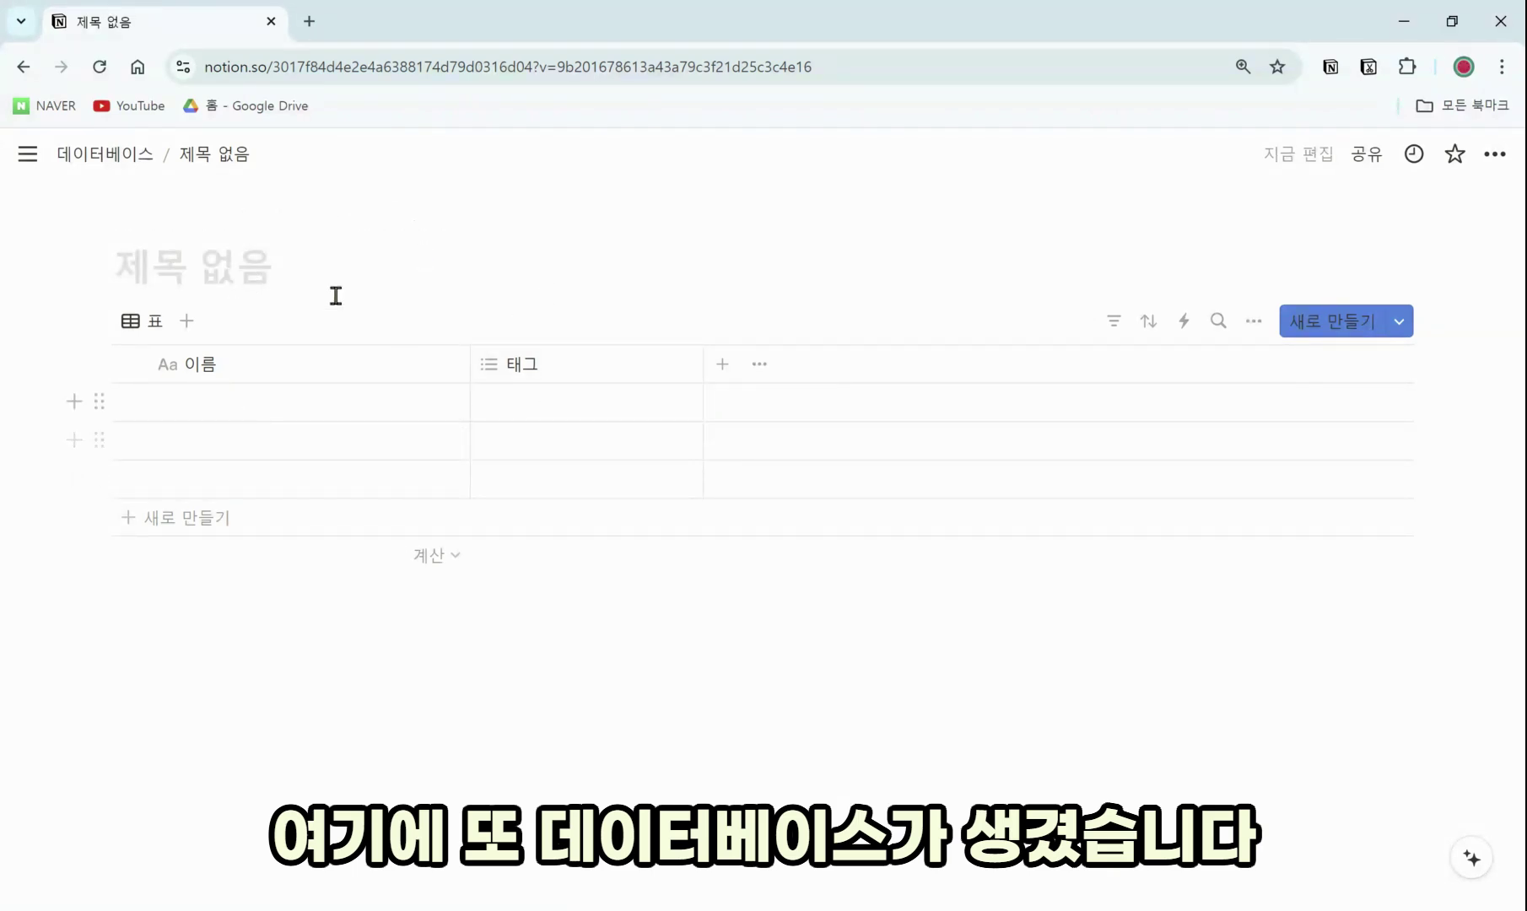
left_click(125, 166)
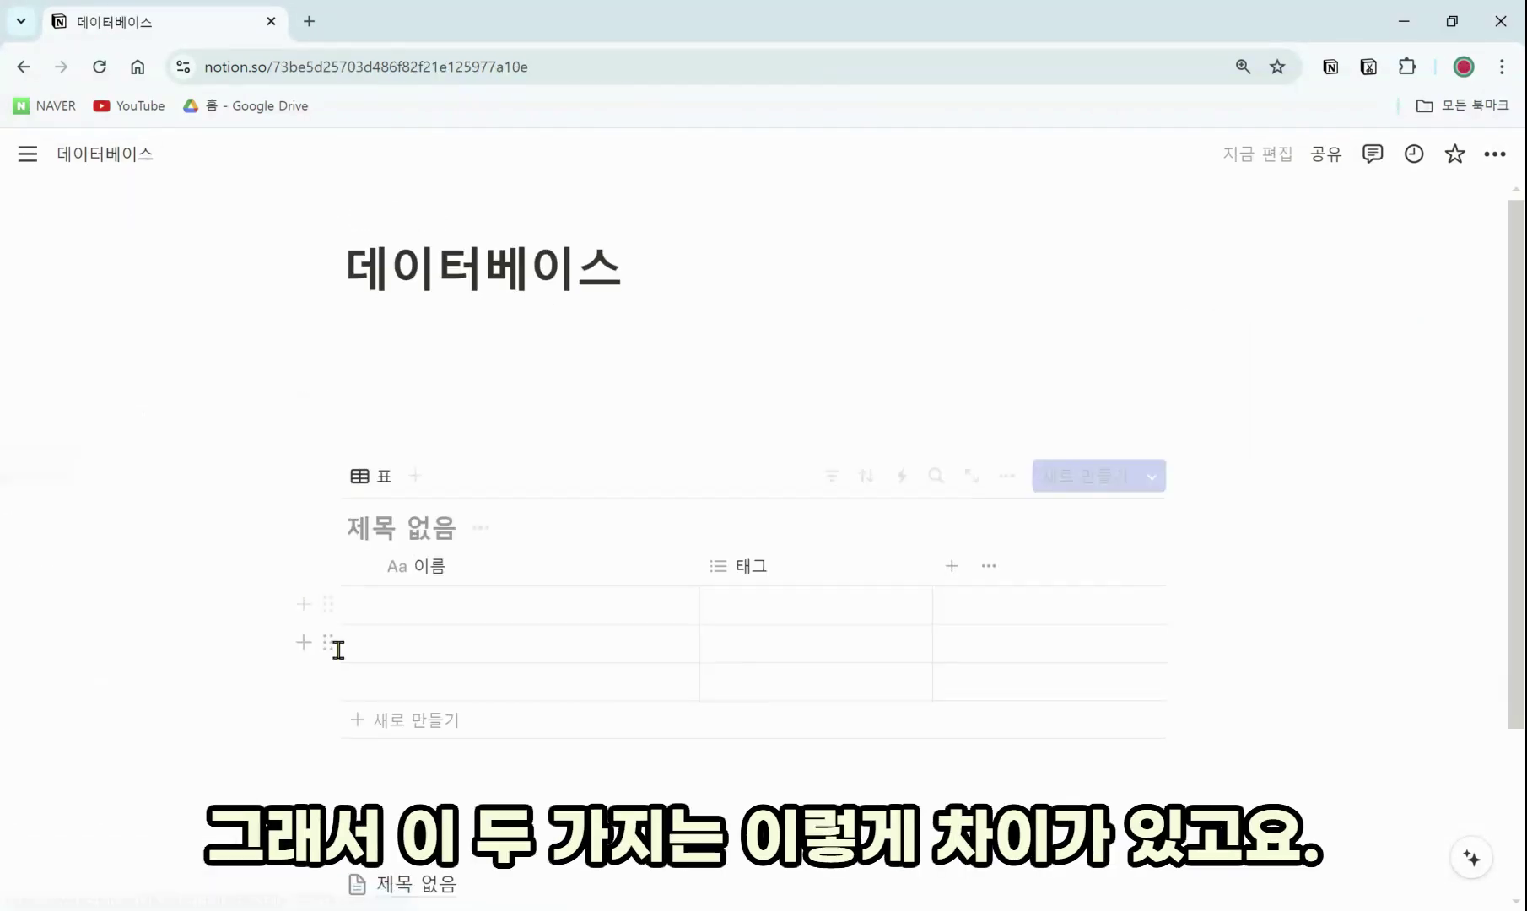
Step: Delete the untitled full-page database block below the inline table
scroll(339, 658, "down", 3)
left_click(328, 677)
left_click(403, 462)
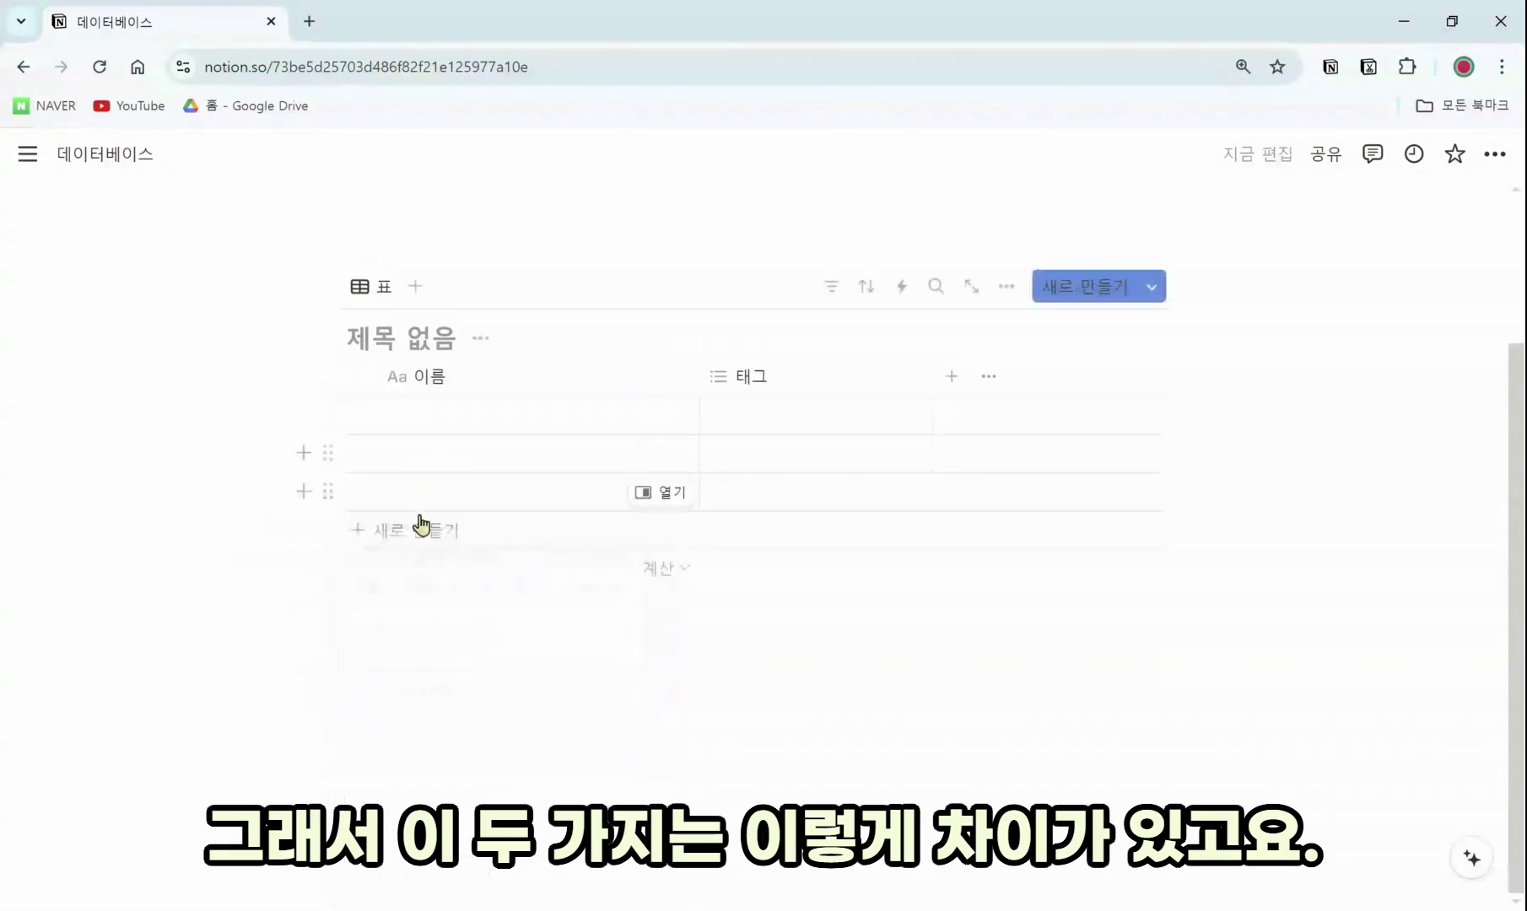
Step: Narrow the 이름 and 태그 columns of the inline database table
scroll(449, 633, "up", 3)
scroll(530, 722, "down", 1)
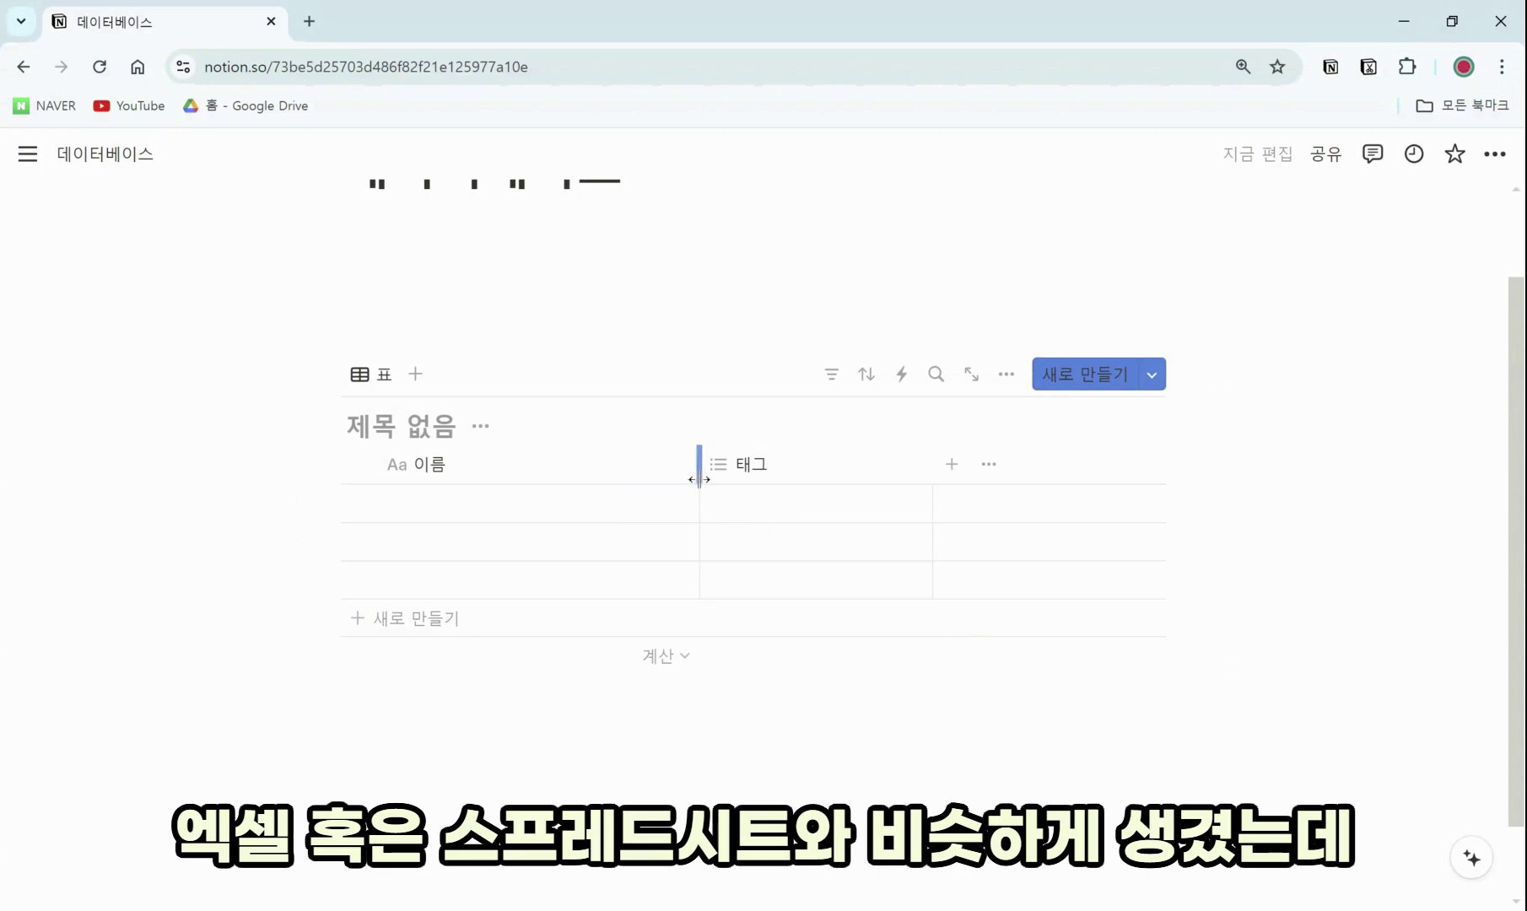
left_click_drag(697, 477, 577, 478)
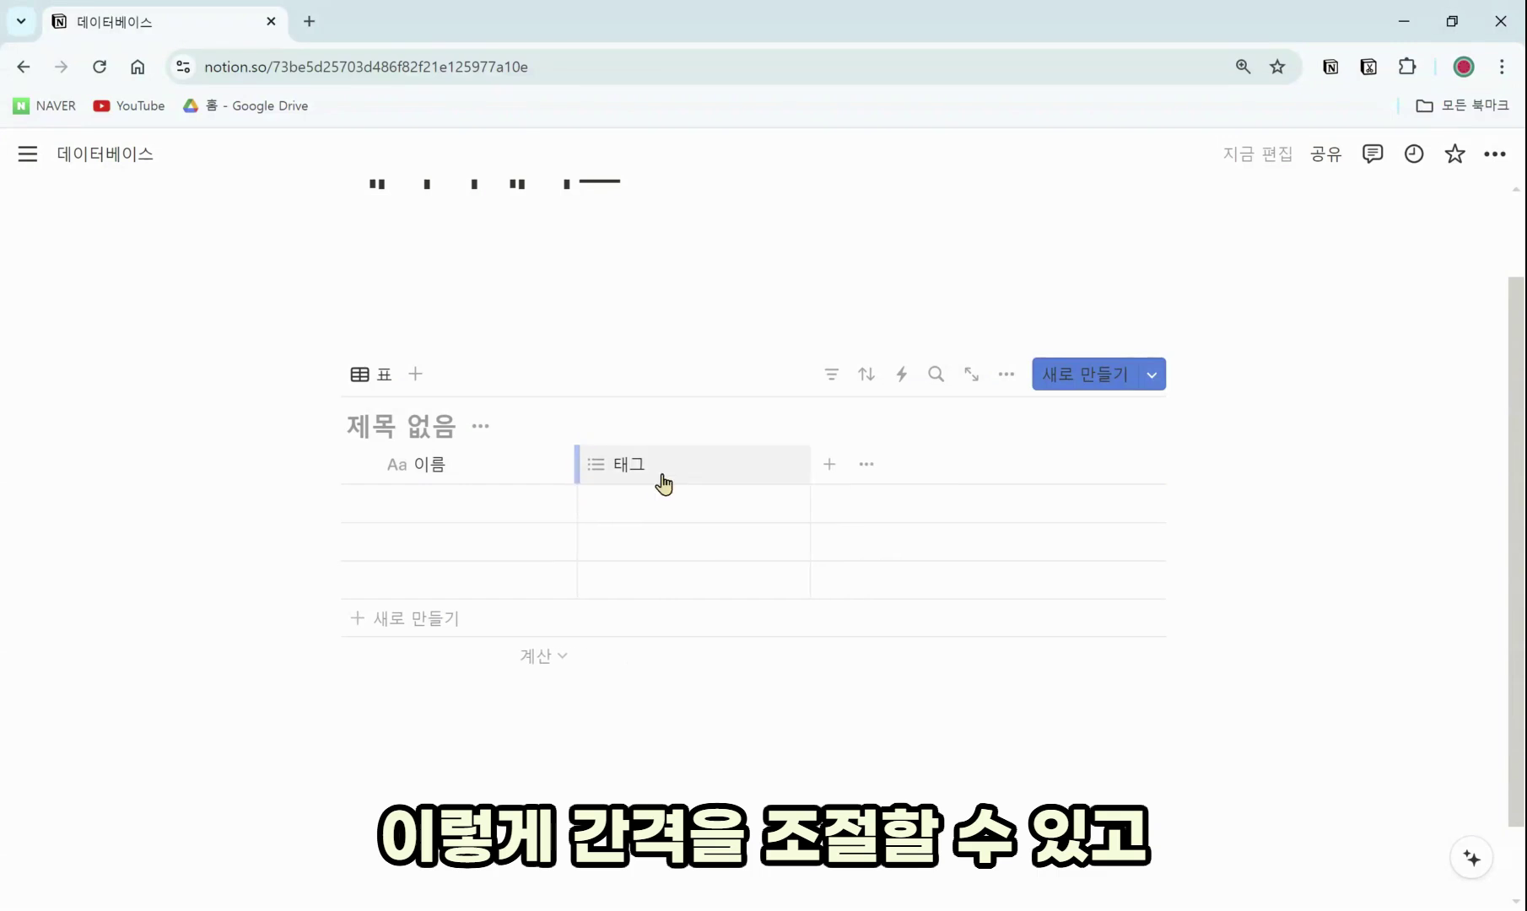
left_click_drag(807, 467, 756, 463)
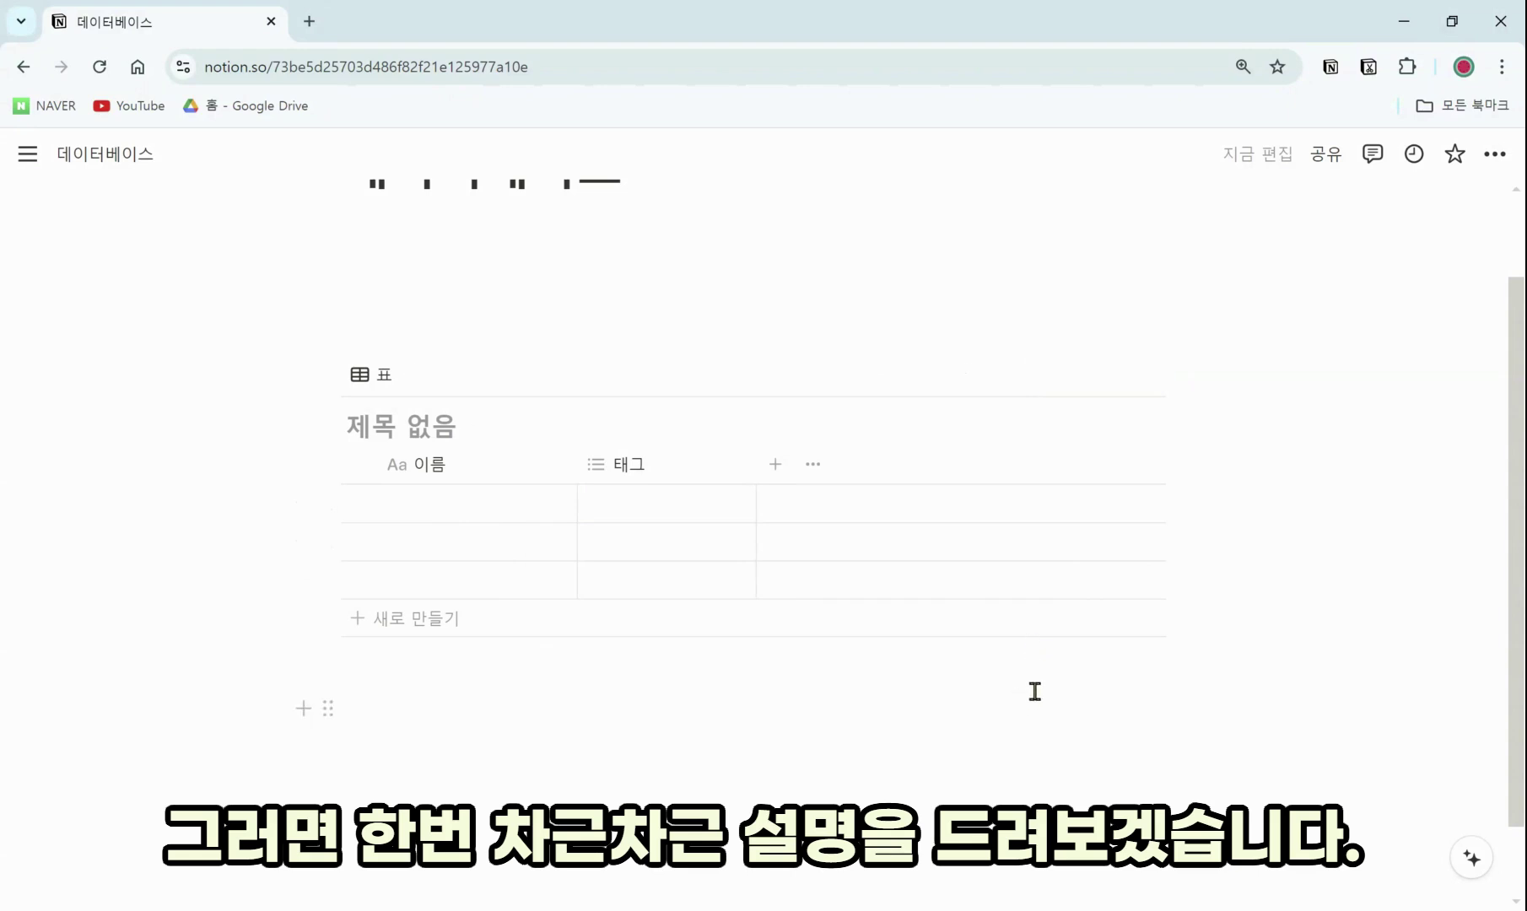
Step: Title the inline database 학생명렬표
left_click(354, 422)
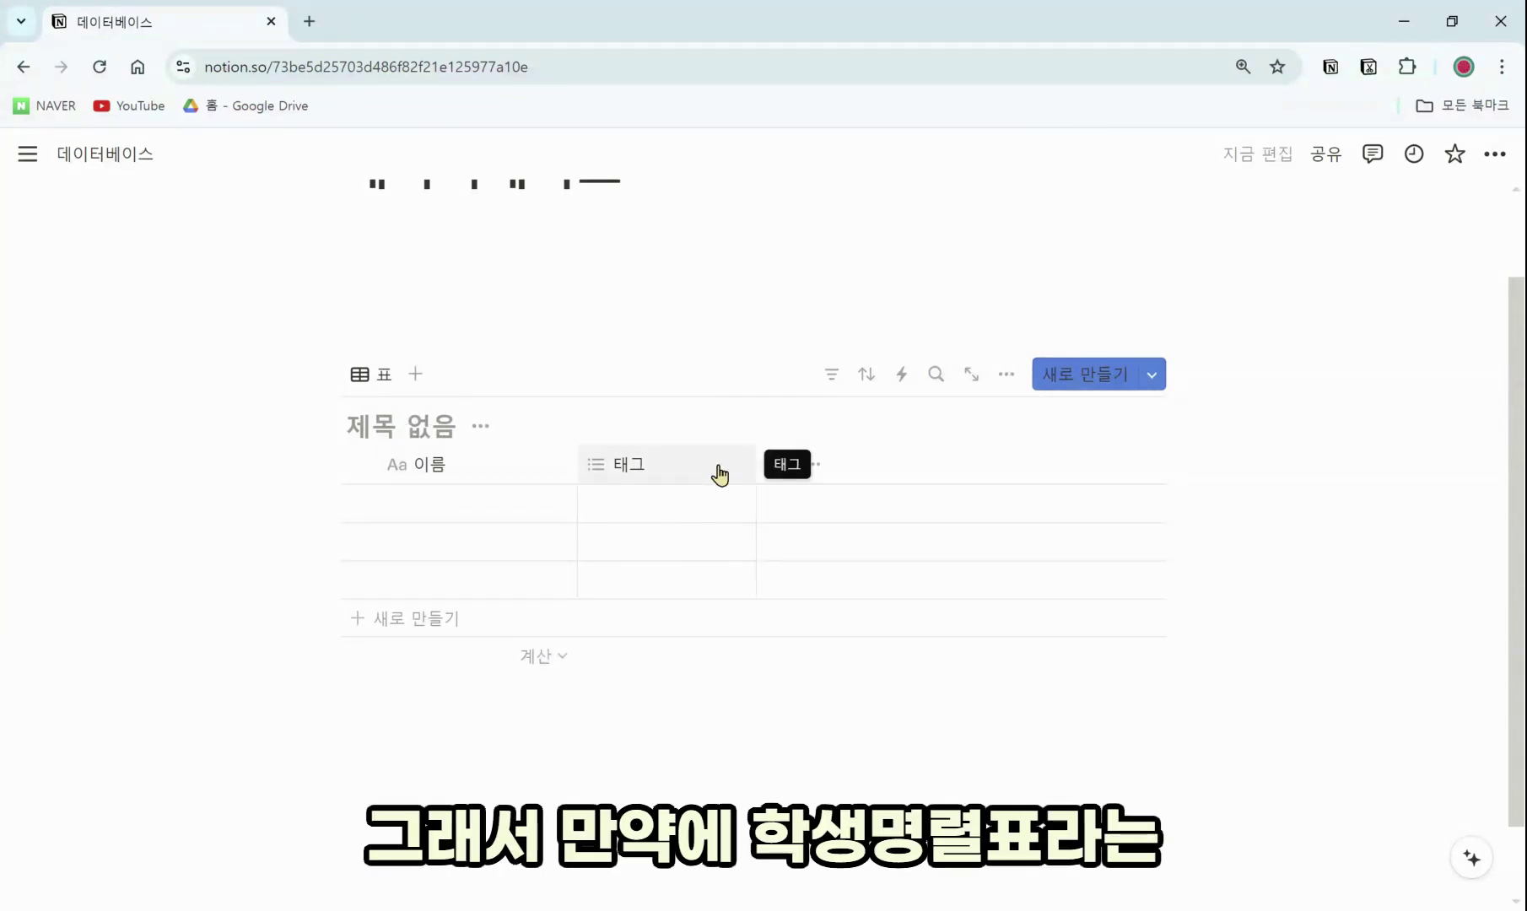
type("학생명")
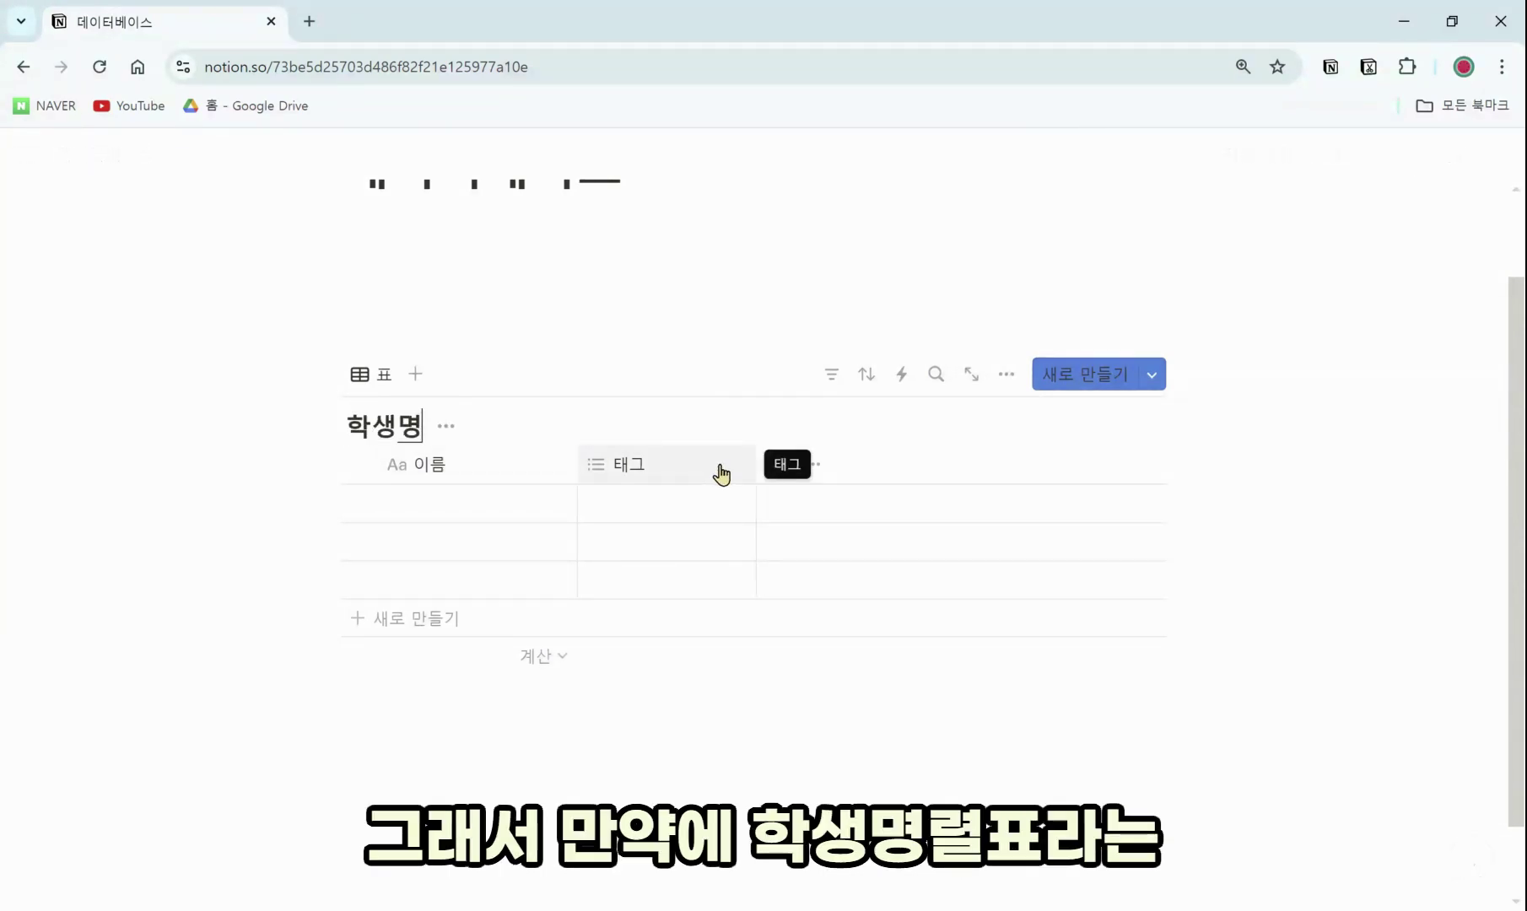
type("렬표")
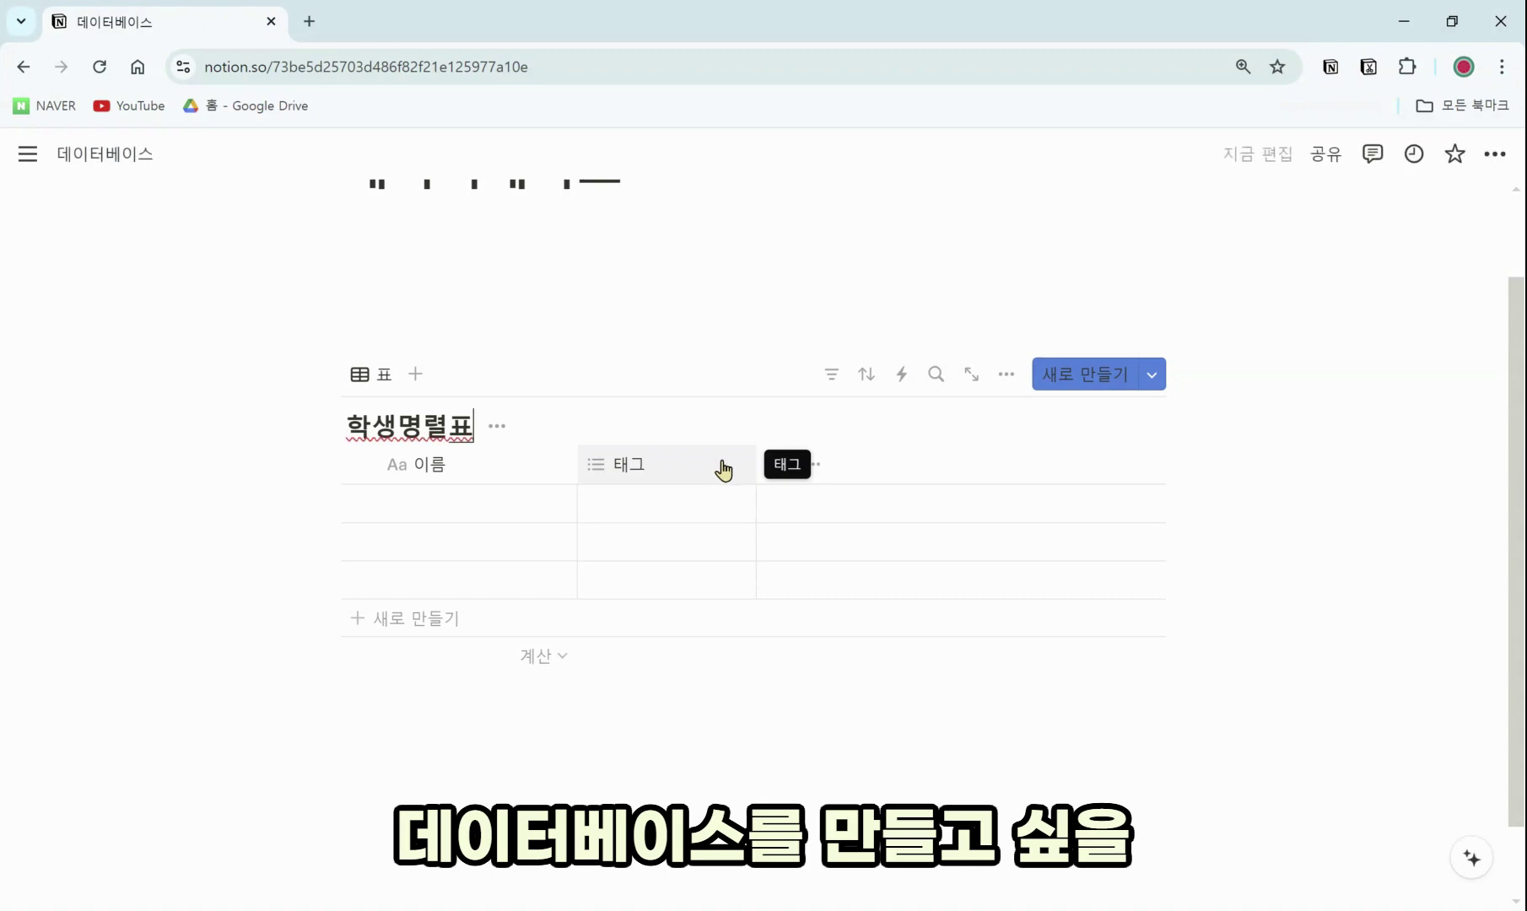
Step: Hide the title of the inline database and display it again through the table view's options
scroll(743, 568, "down", 1)
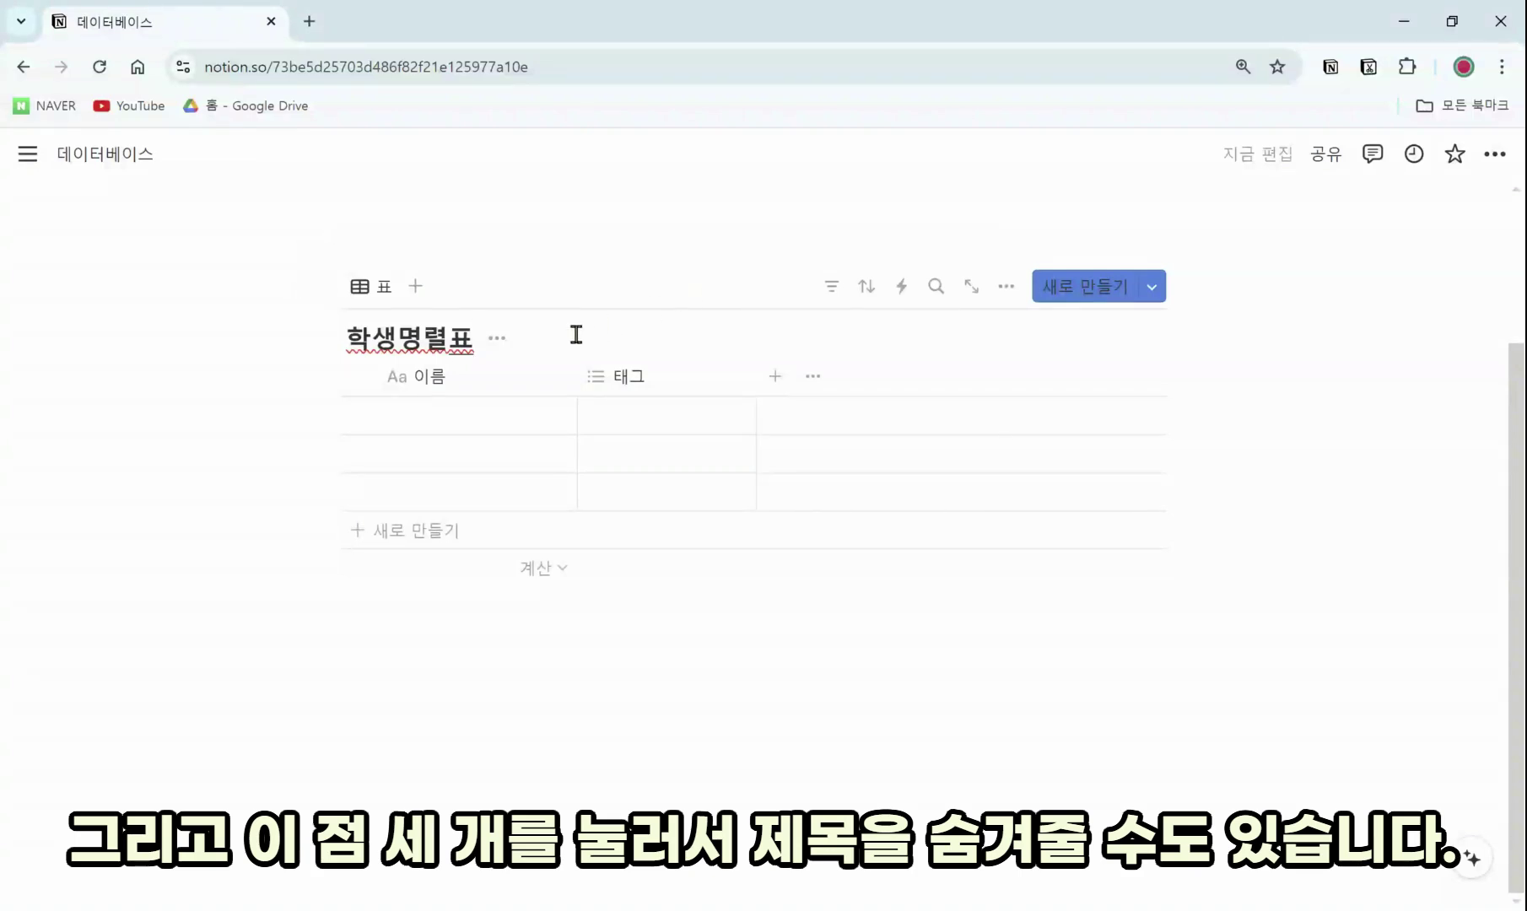
left_click(497, 338)
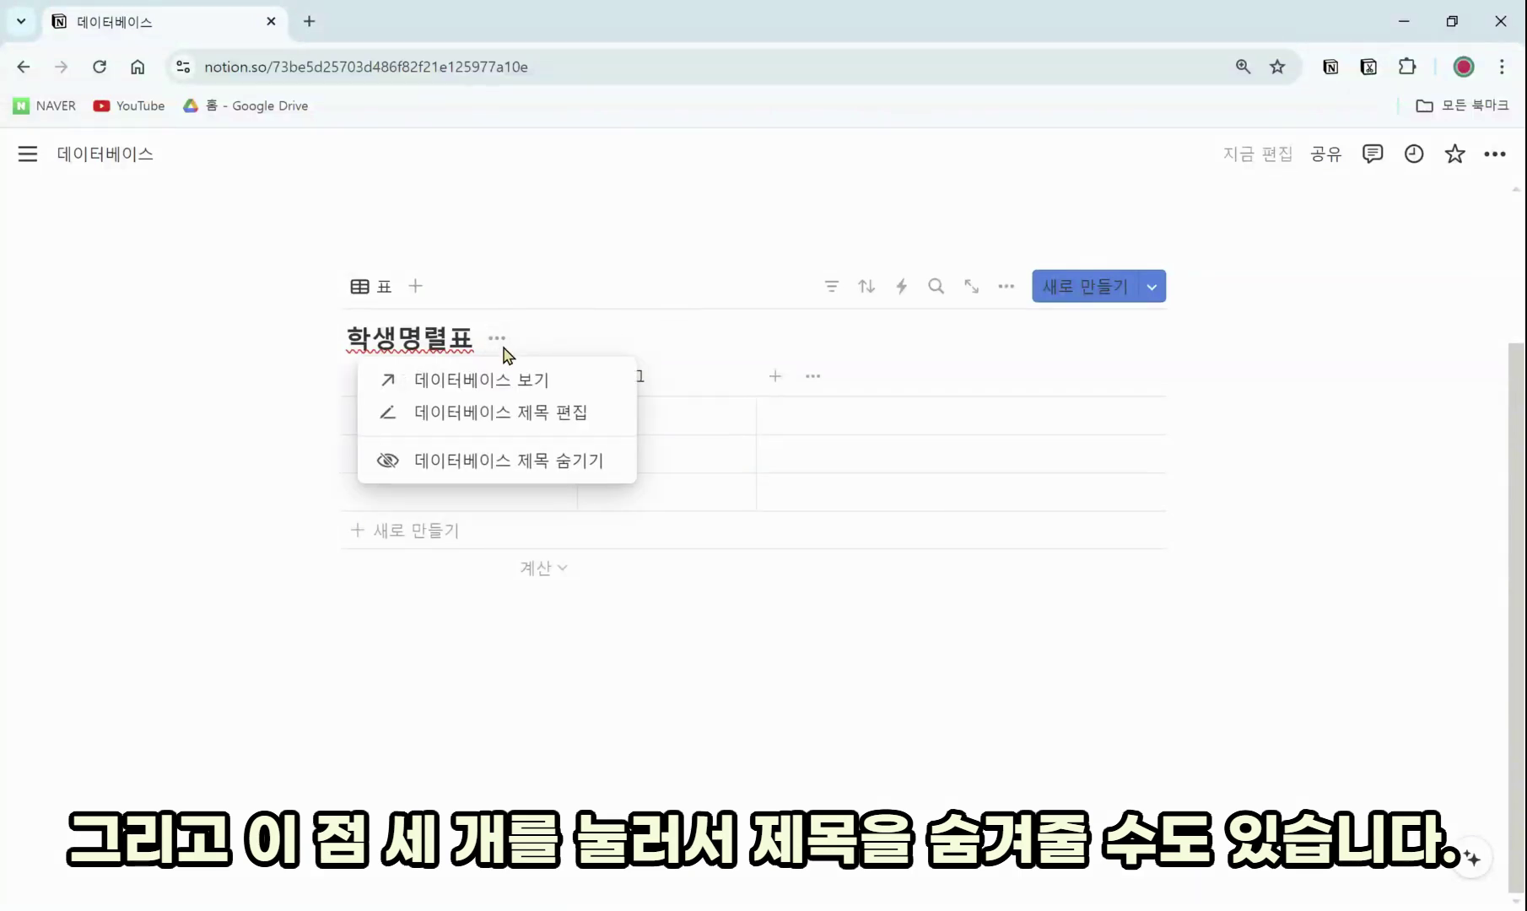
left_click(532, 464)
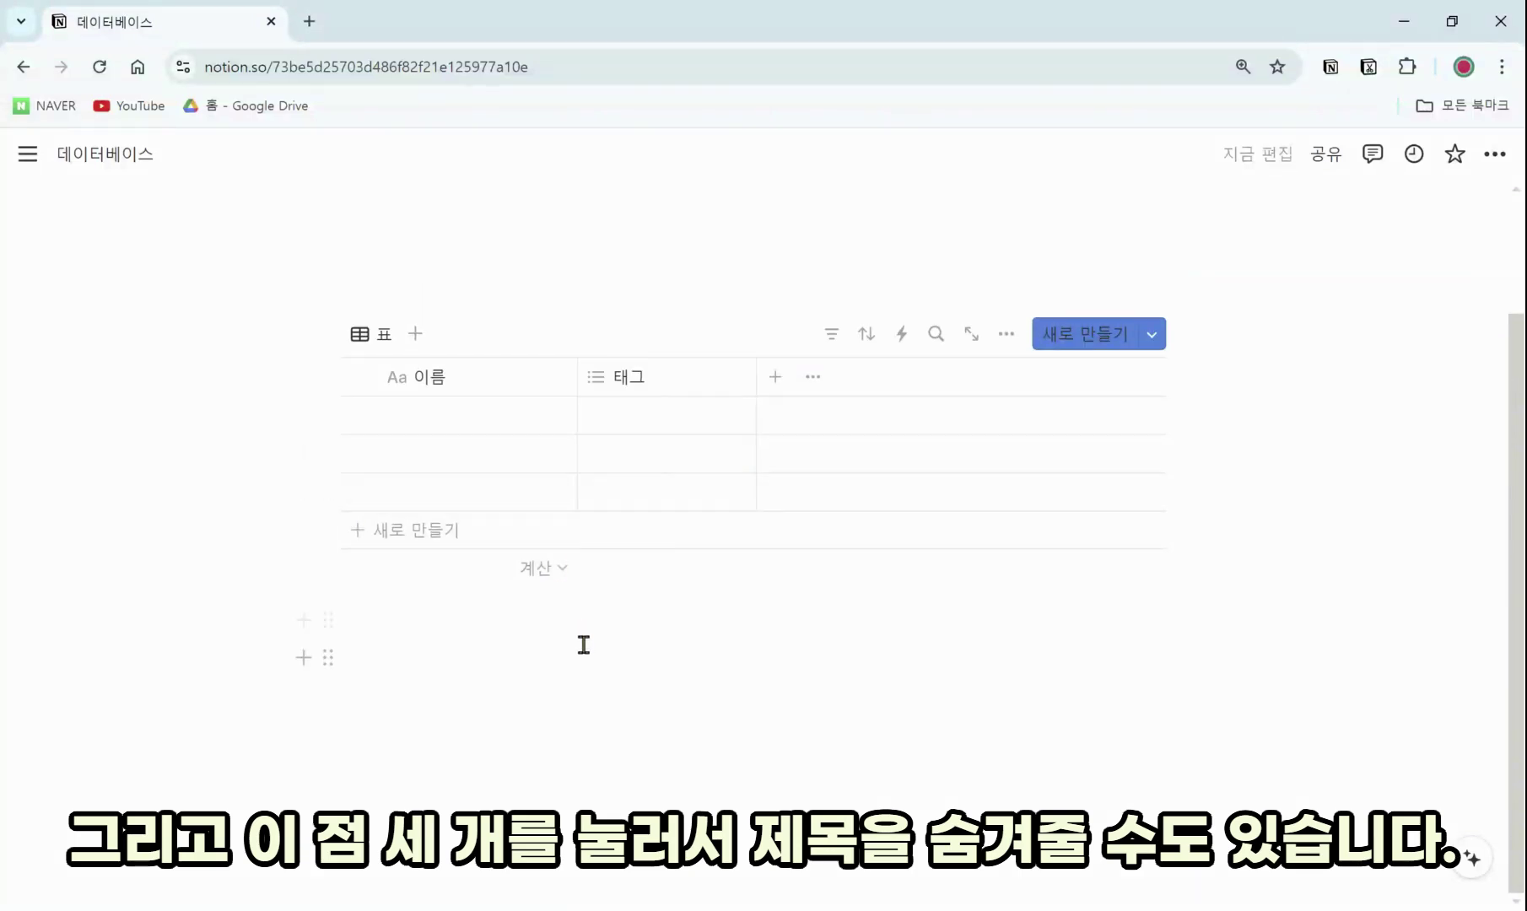
left_click(383, 333)
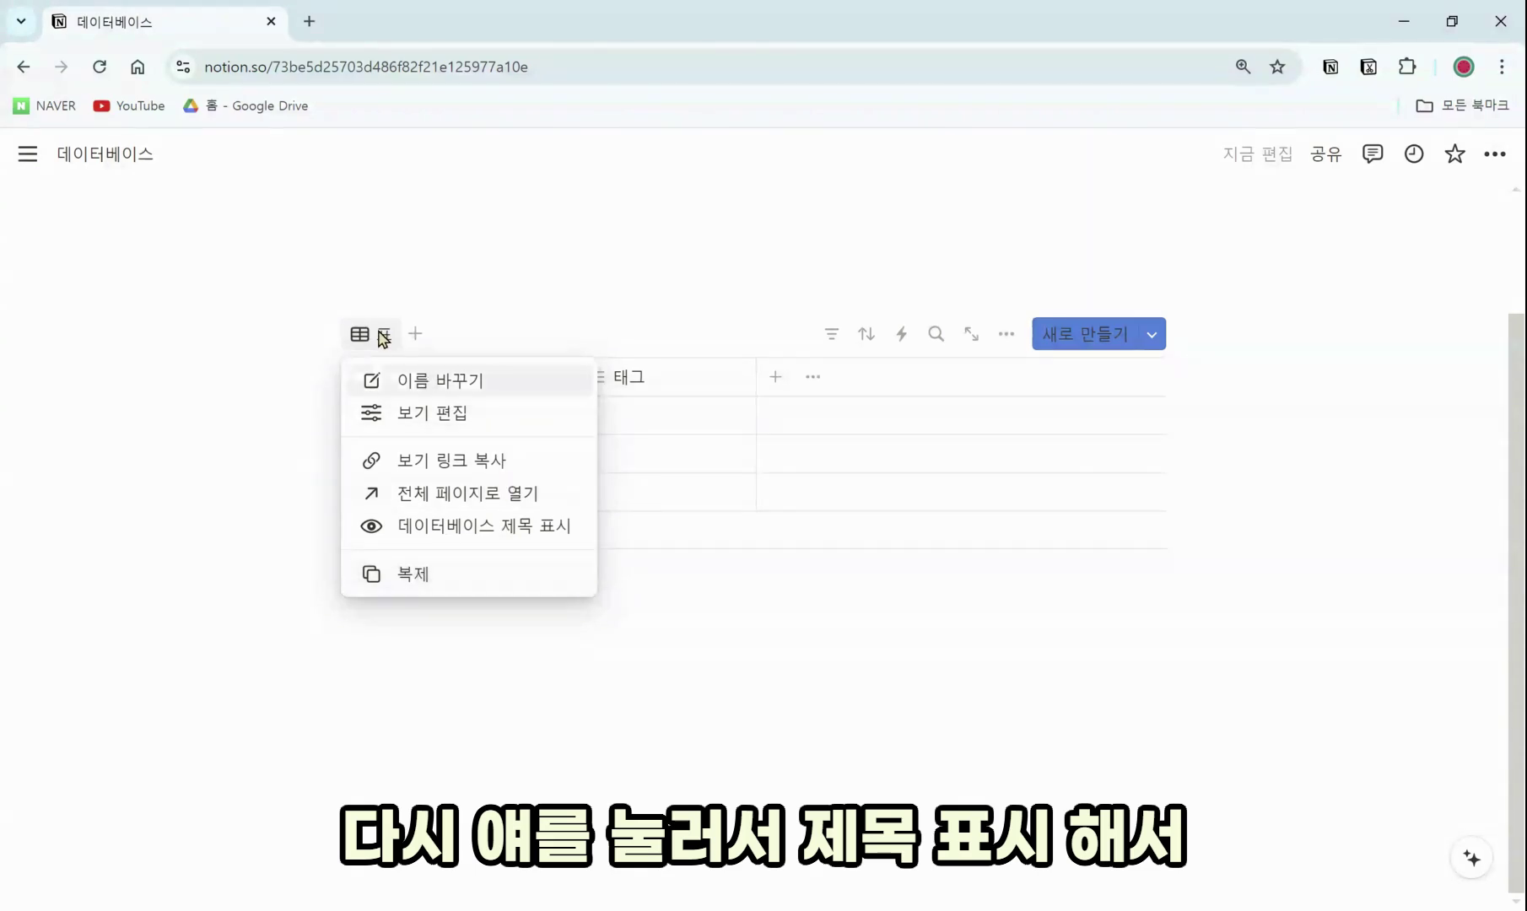
left_click(482, 531)
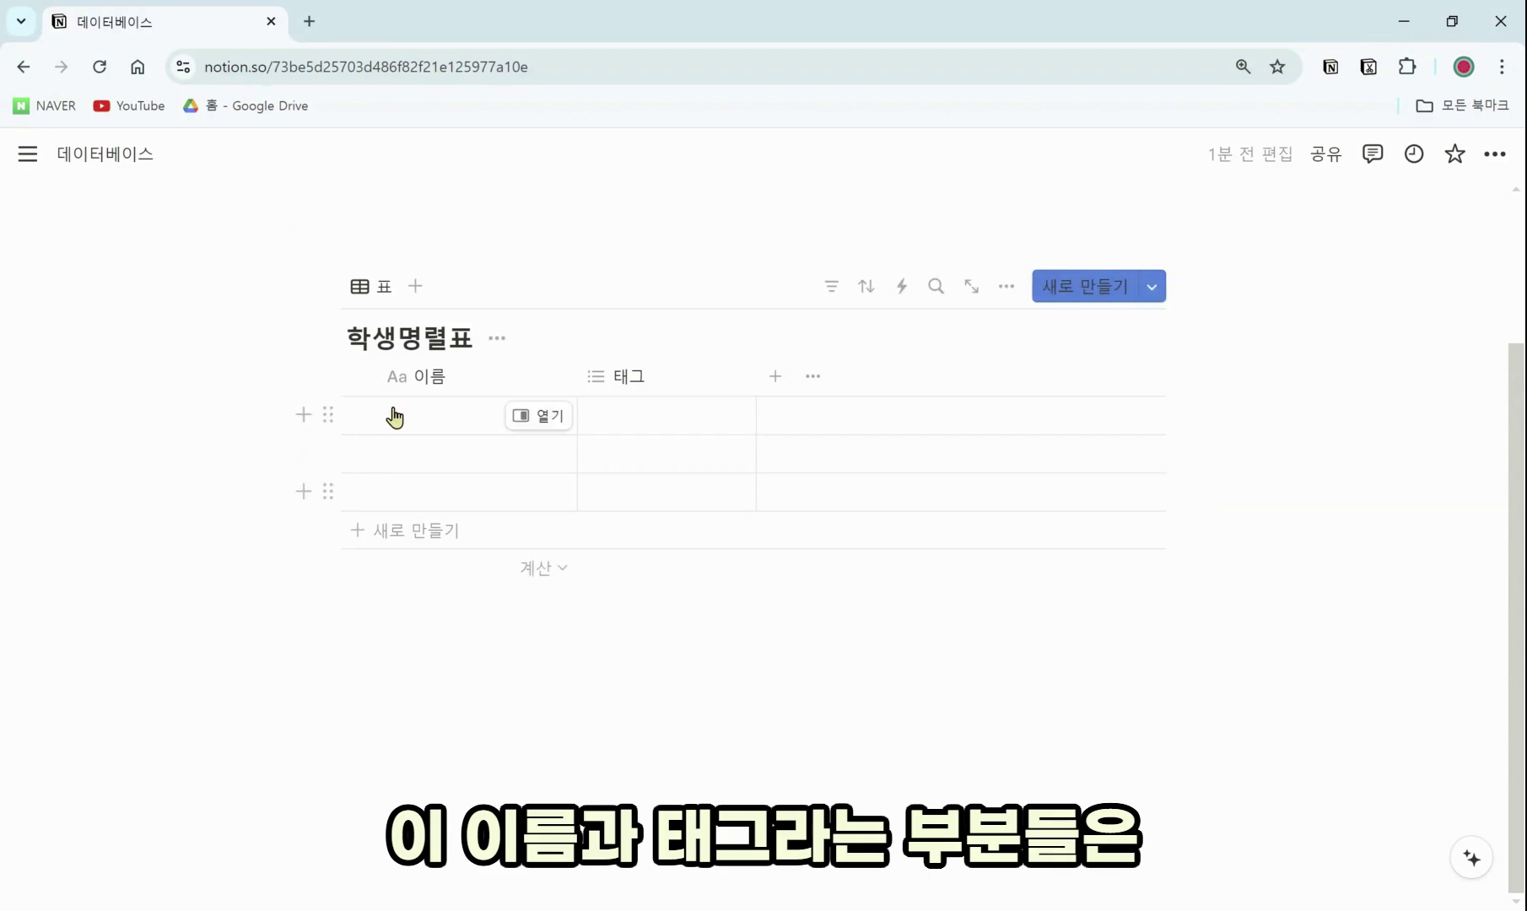
Step: Rename the 태그 property of the student table to 나이
left_click(660, 379)
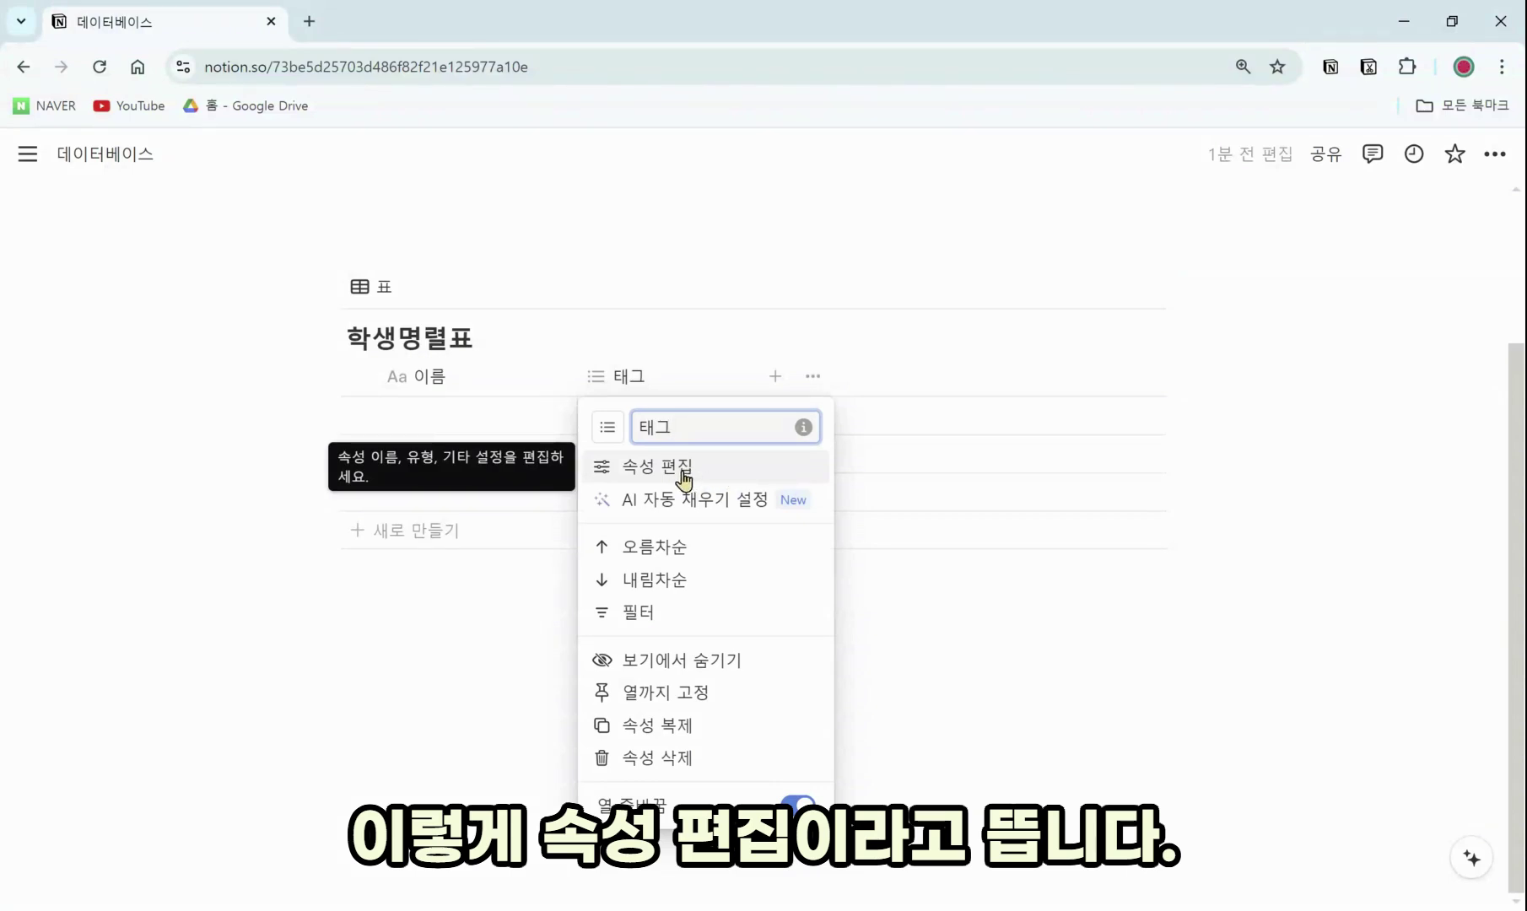
key("BackSpace")
key("BackSpace")
type("ㄴ")
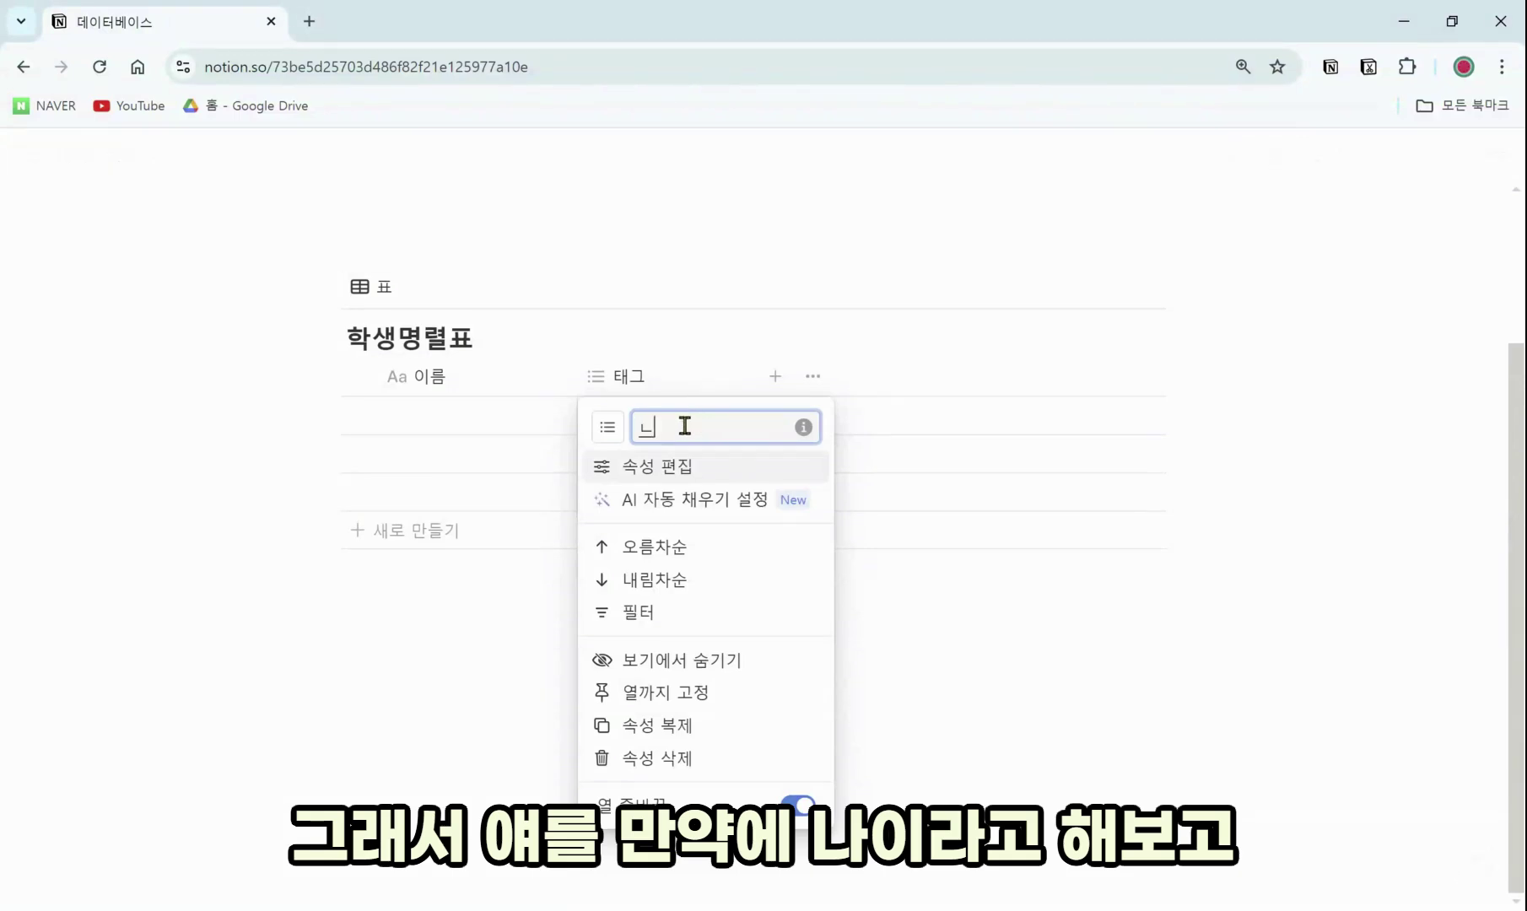
Step: Change the property type of the 나이 column to 숫자 and close the property settings
left_click(688, 469)
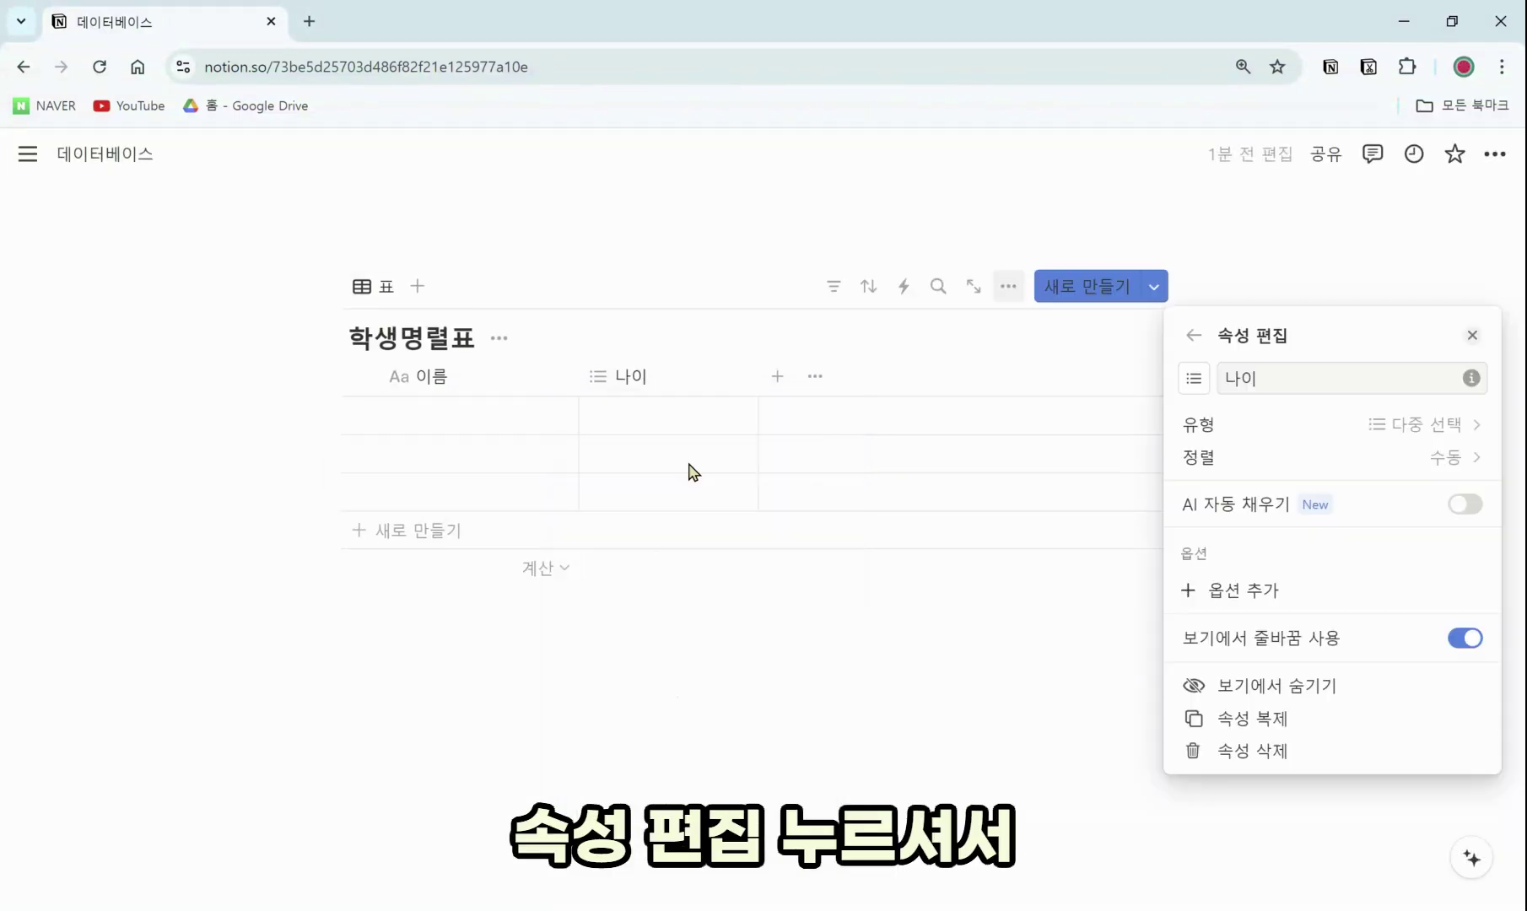
left_click(1400, 429)
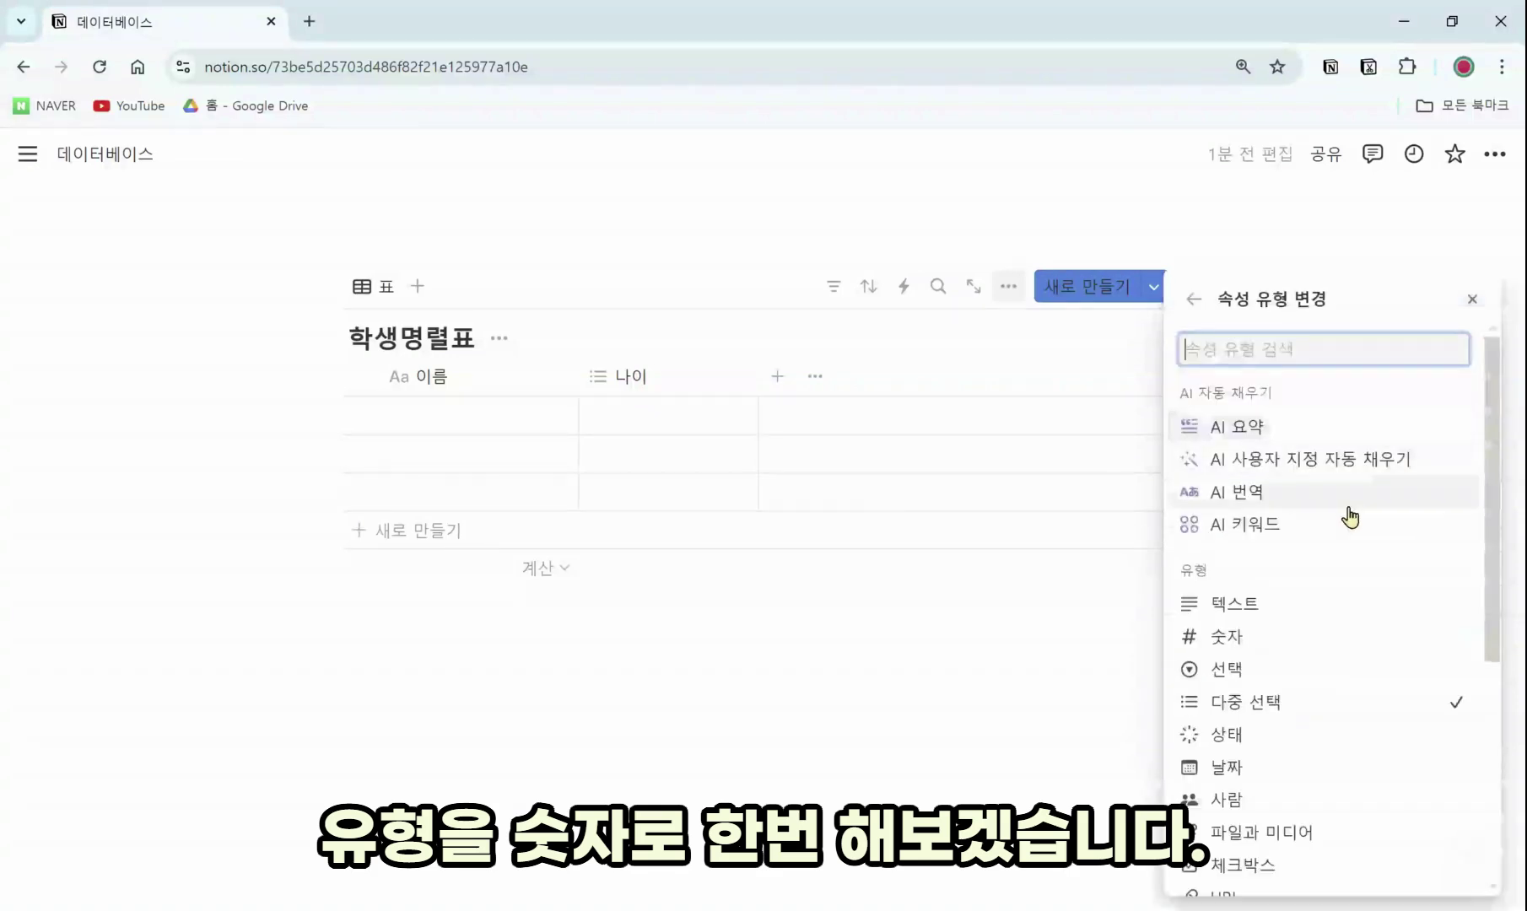
left_click(1260, 651)
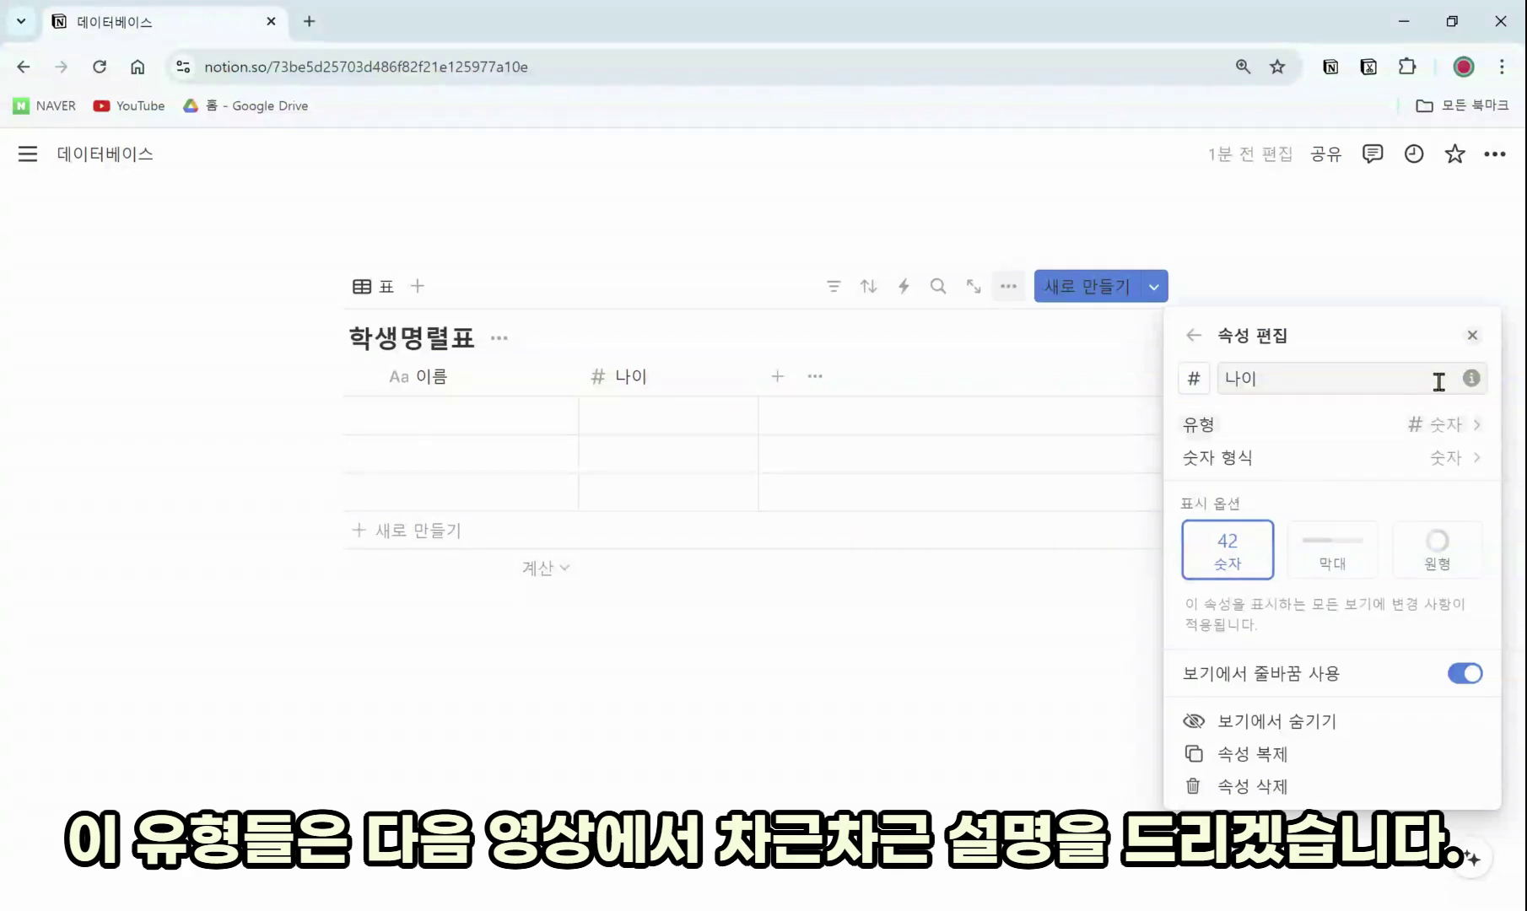
left_click(1472, 337)
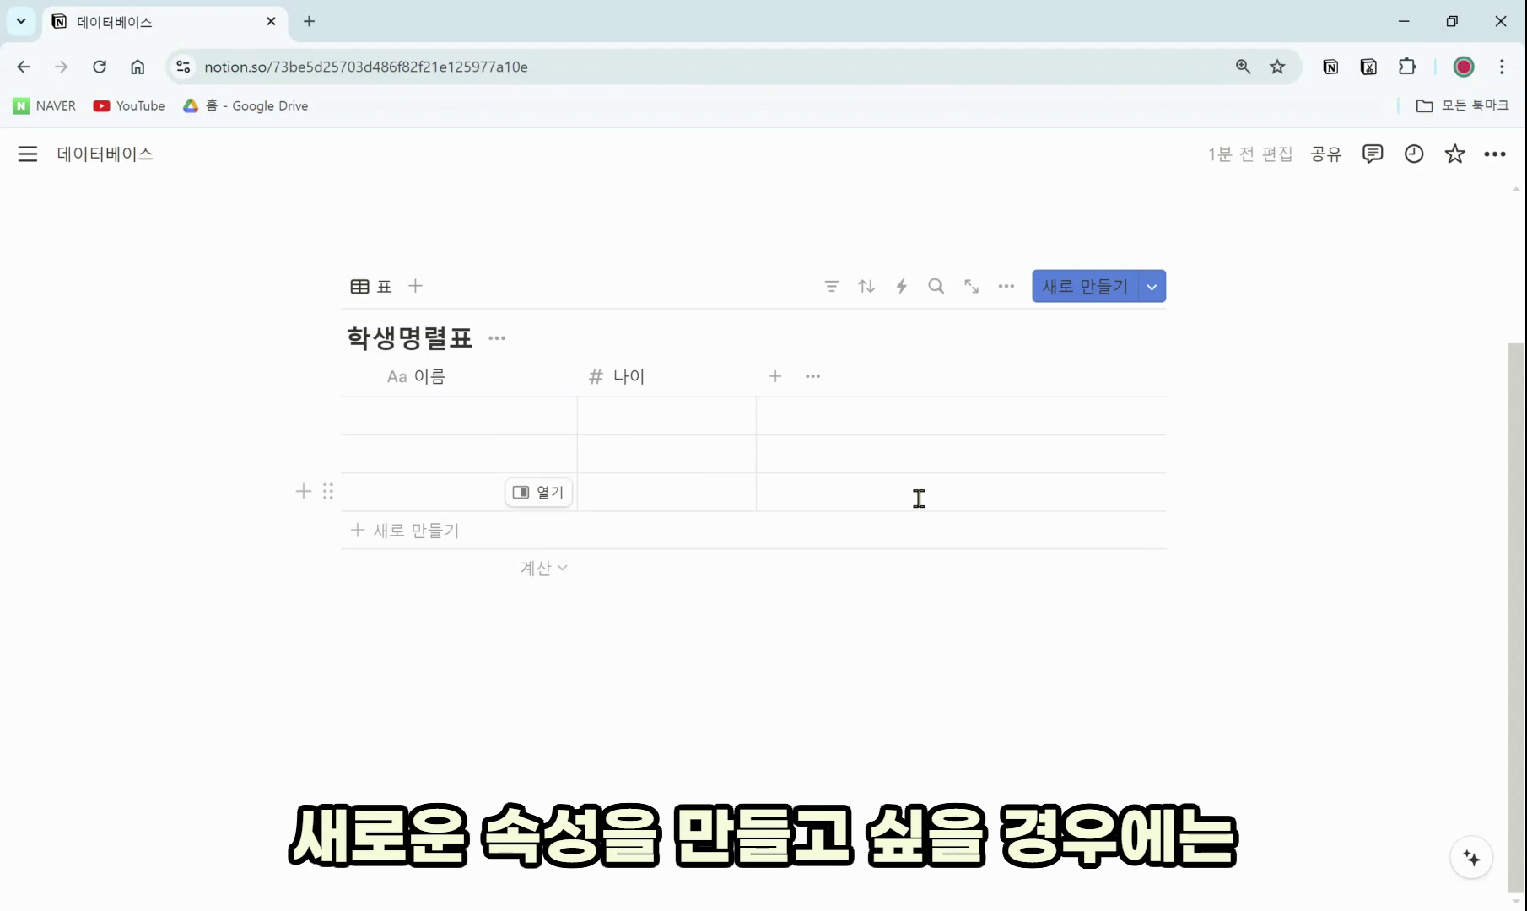
Step: Add a new property of type 선택 to the student table and name it 성별
left_click(775, 378)
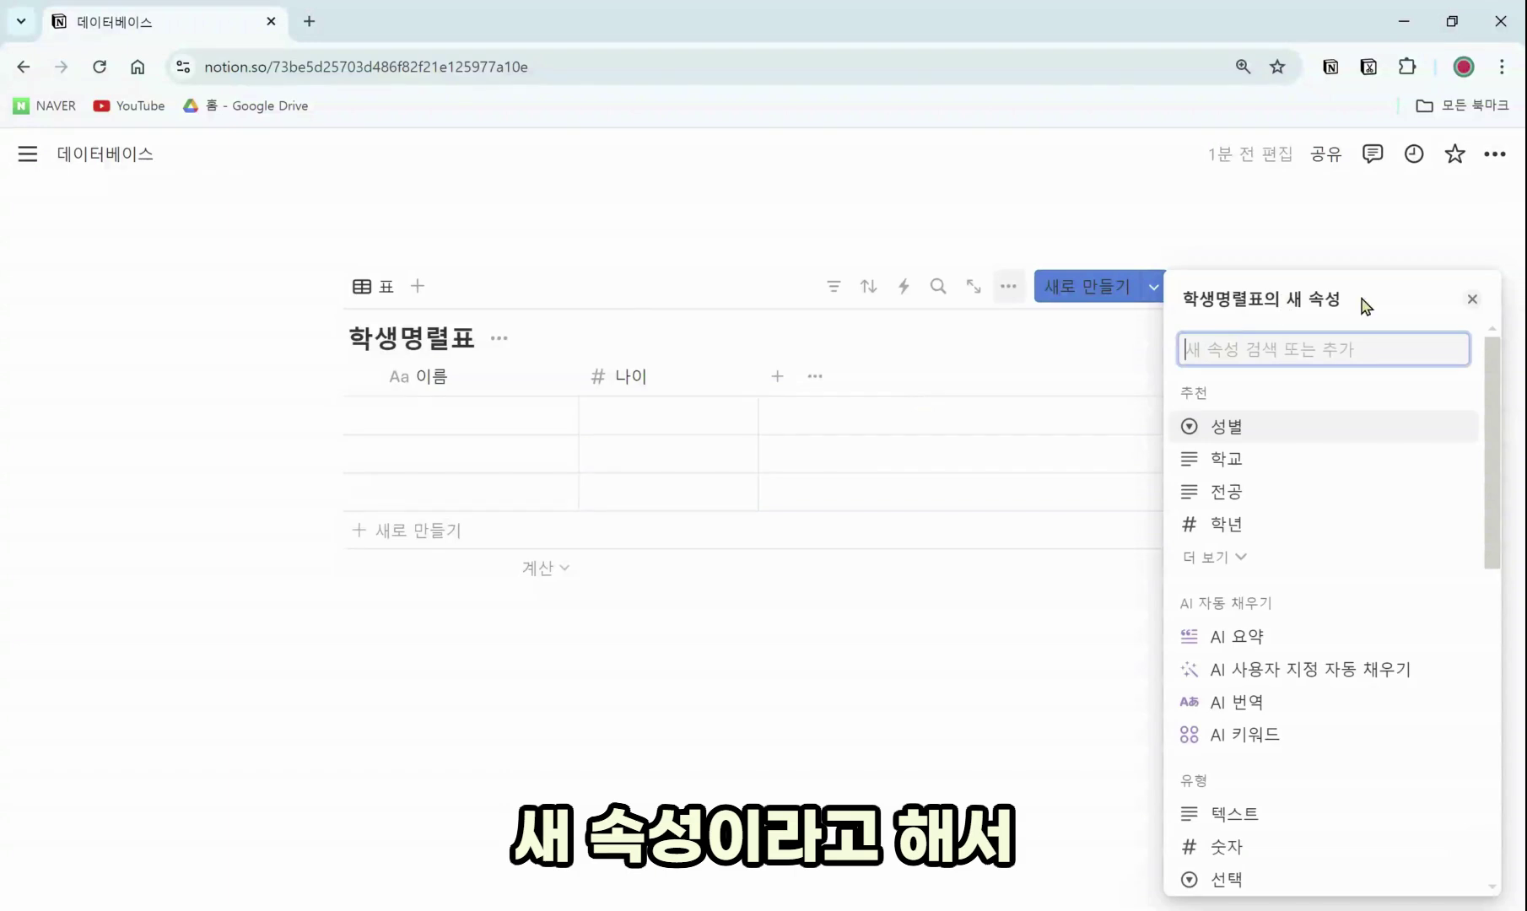
scroll(1330, 545, "down", 3)
scroll(1325, 618, "down", 1)
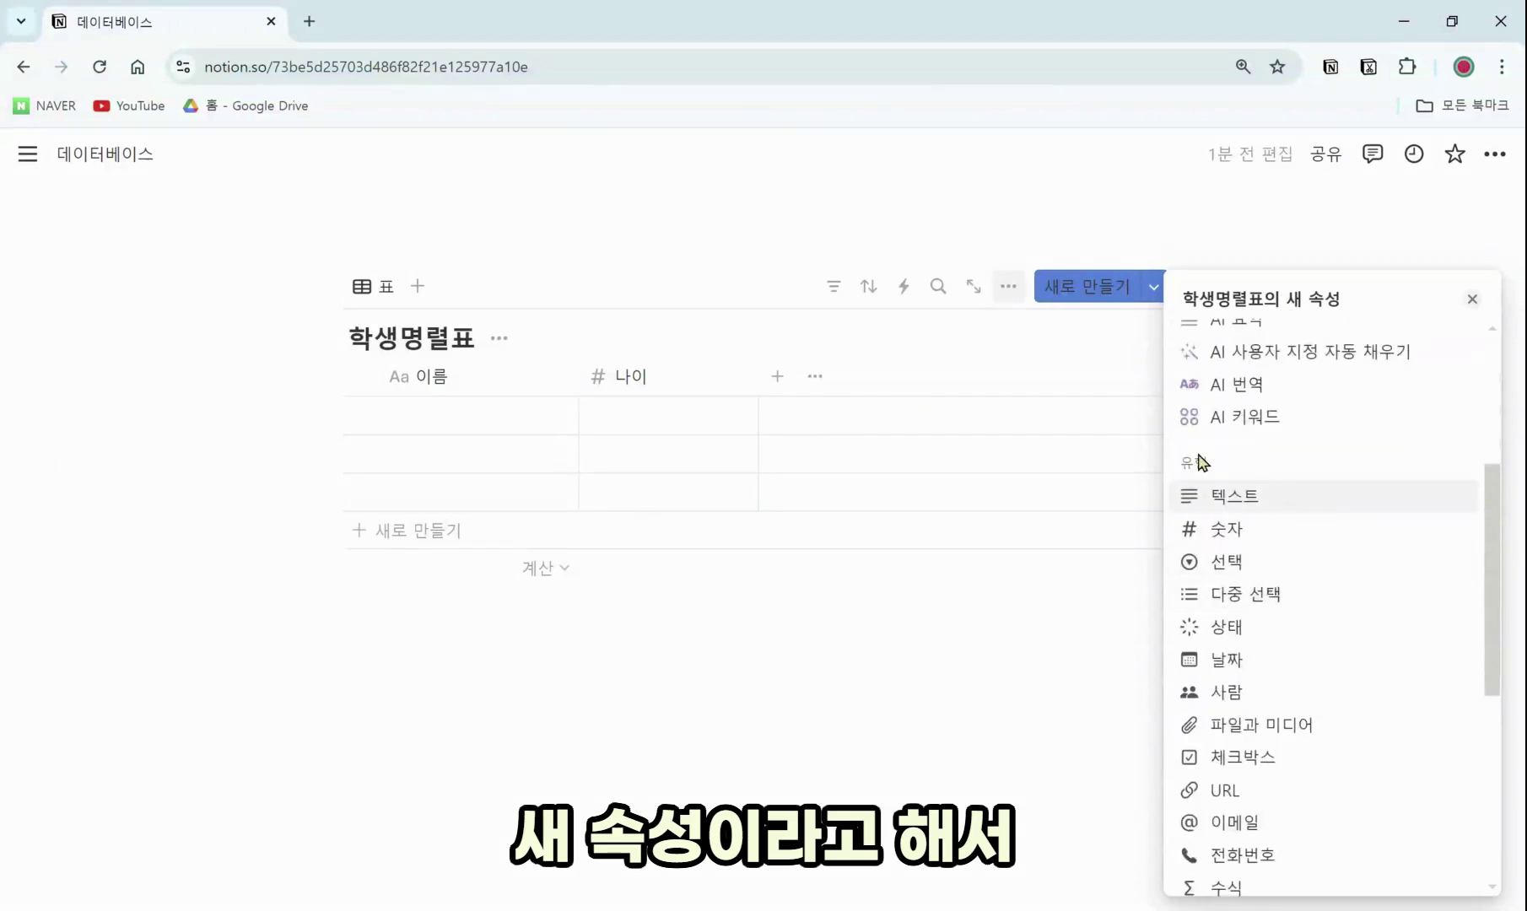
scroll(1432, 607, "down", 2)
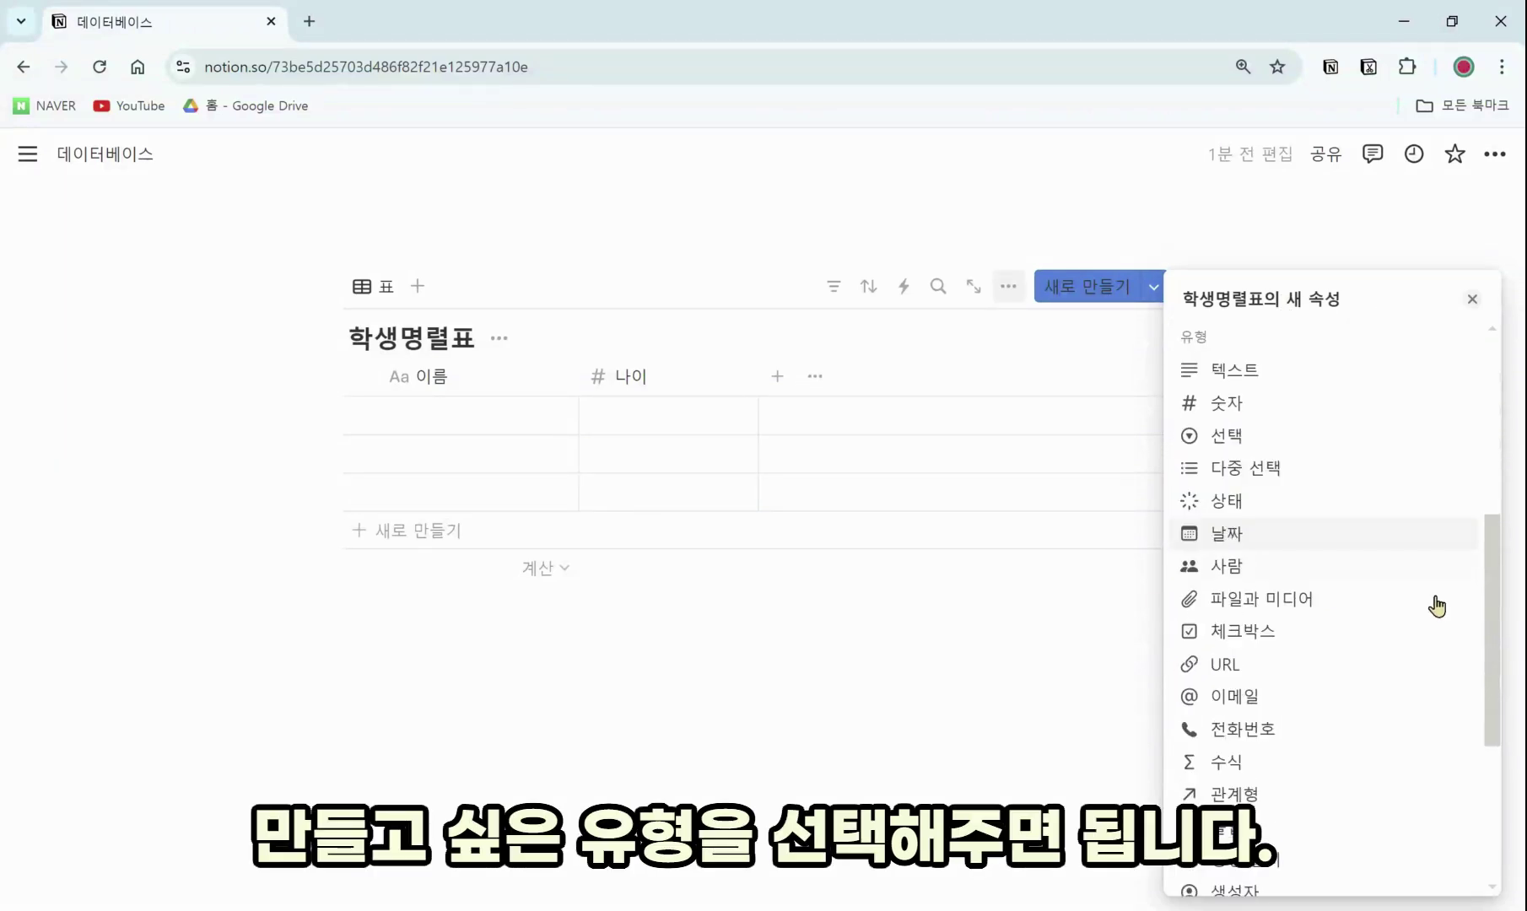
scroll(1425, 686, "up", 2)
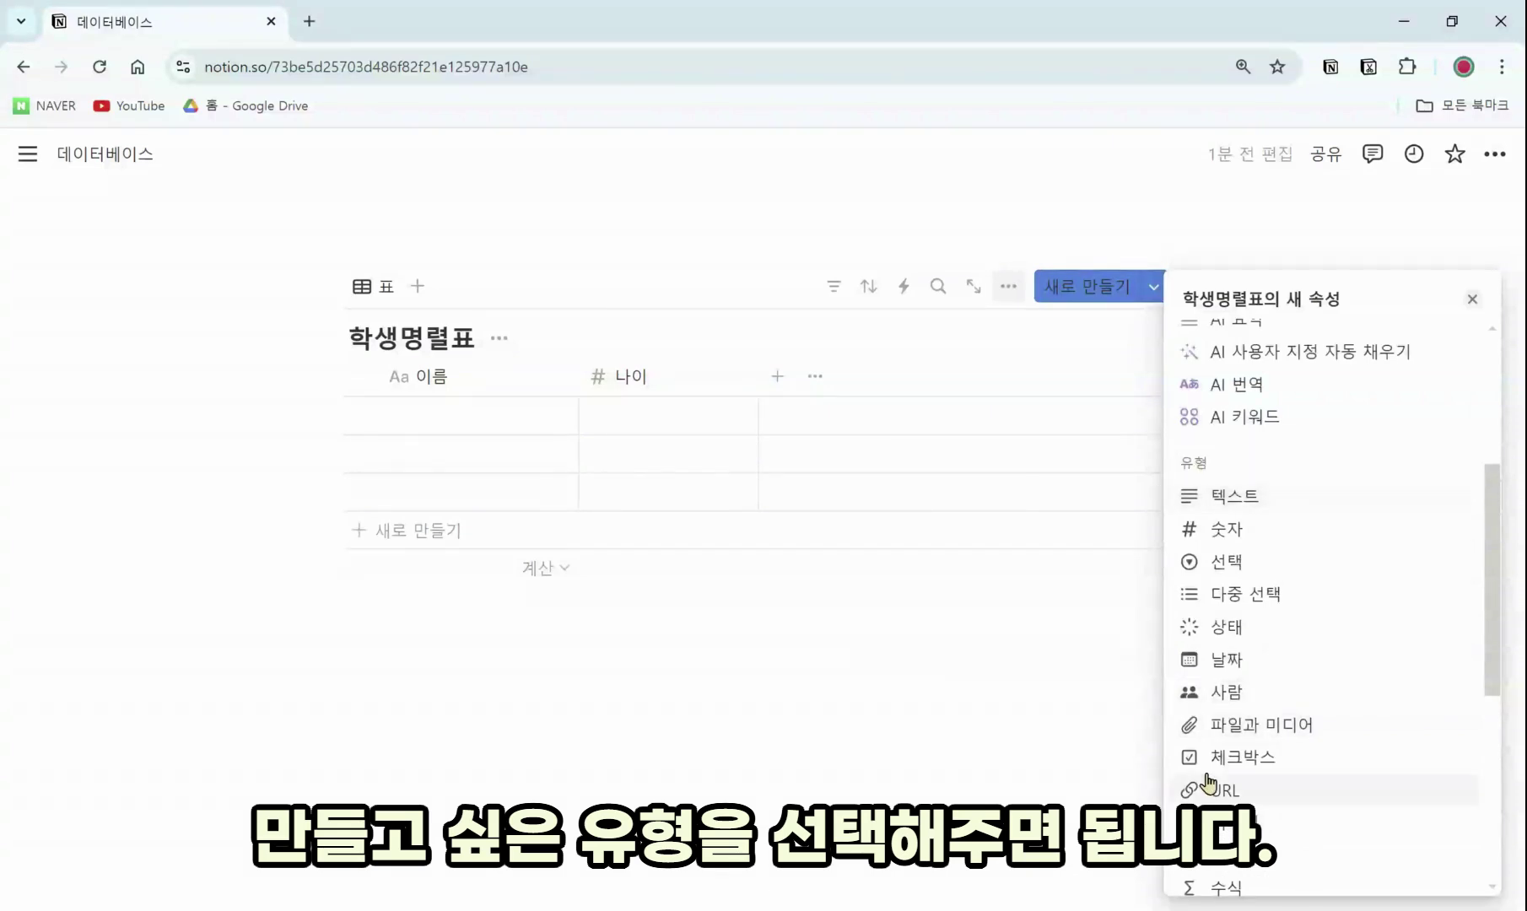
left_click(1247, 581)
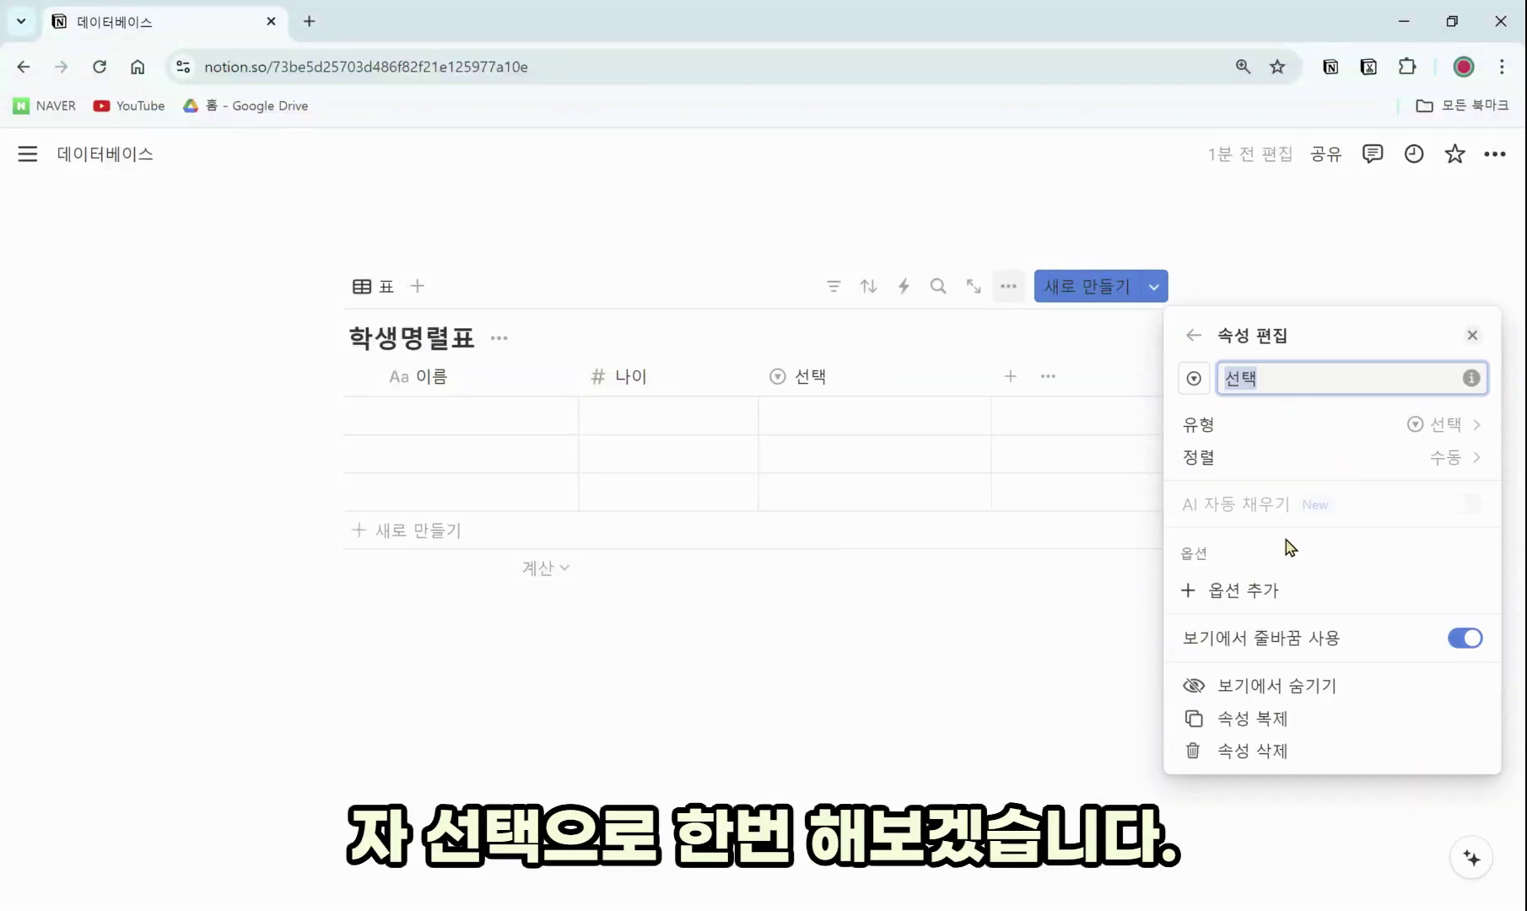
type("성ㅂ")
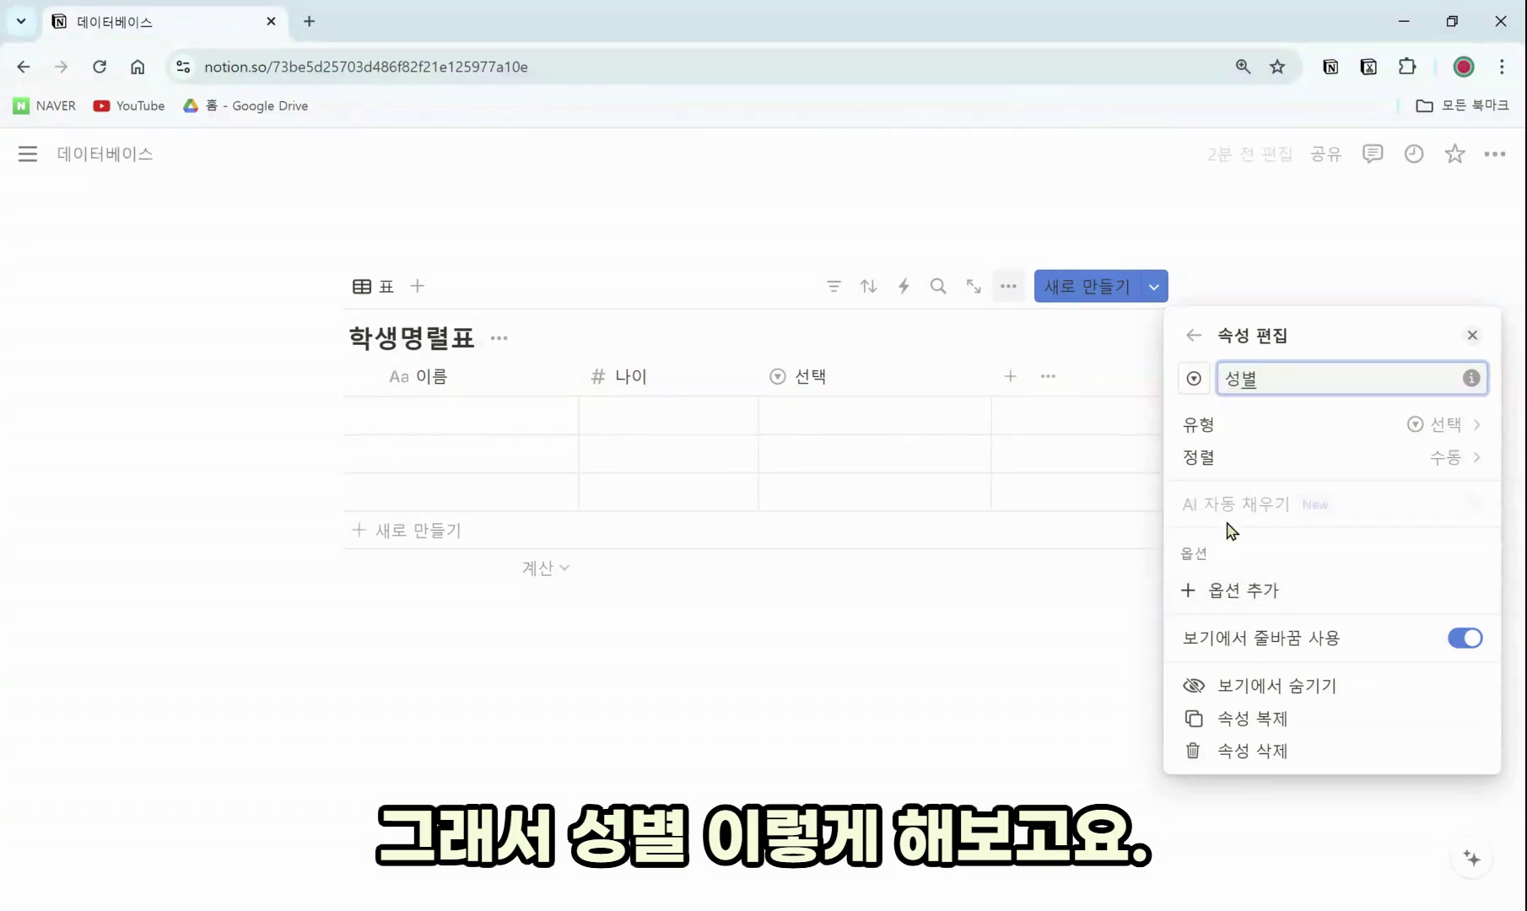
left_click(1068, 416)
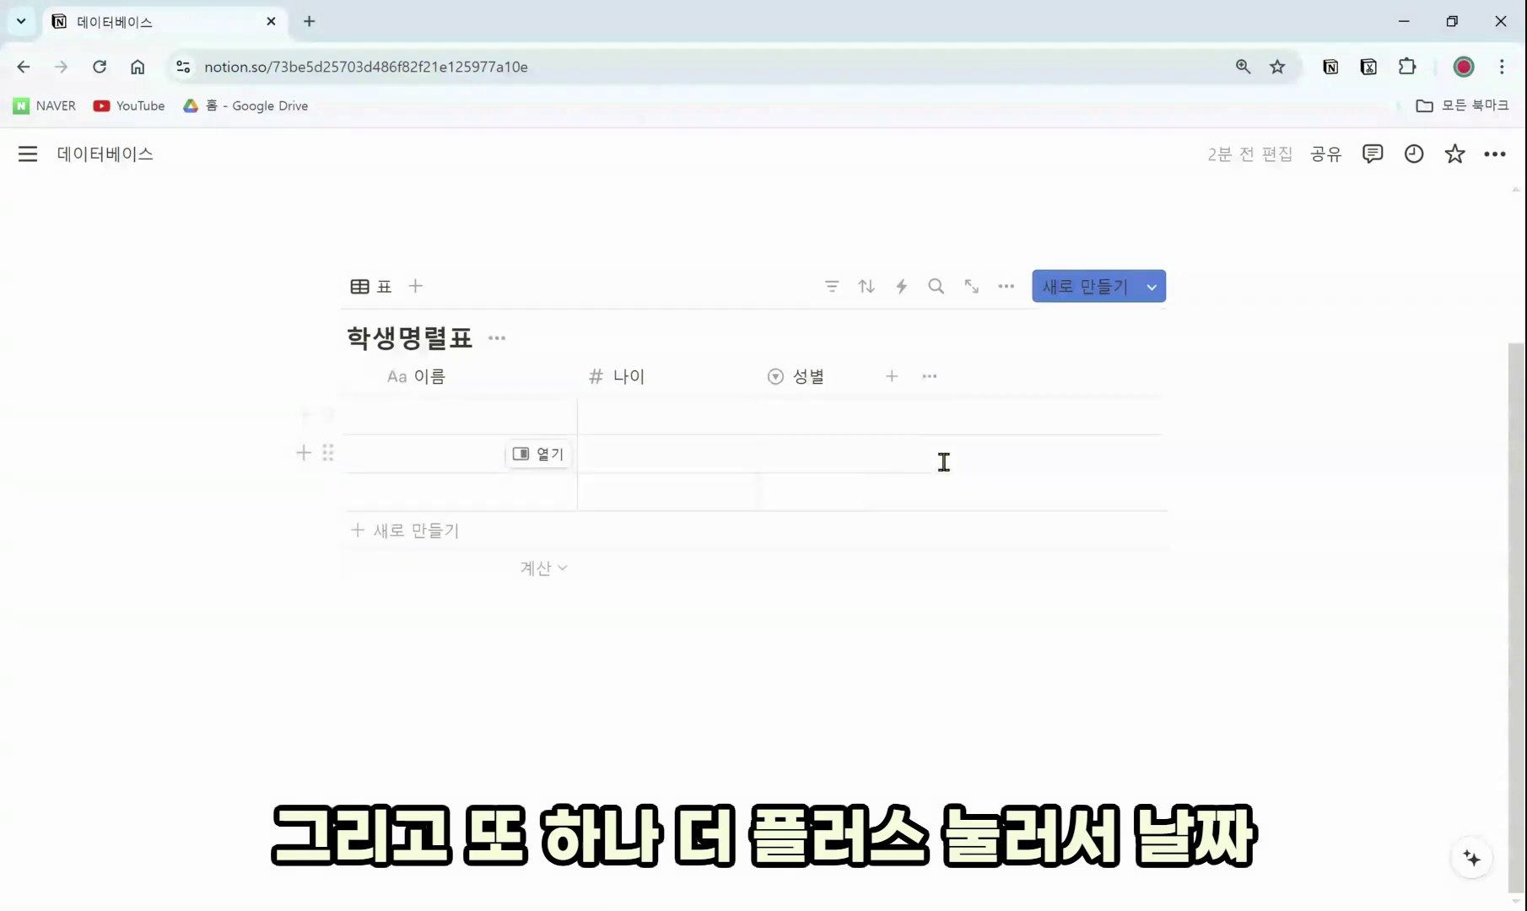
Step: Add a new property of type 날짜 to the student table and name it 생년월일
left_click(896, 380)
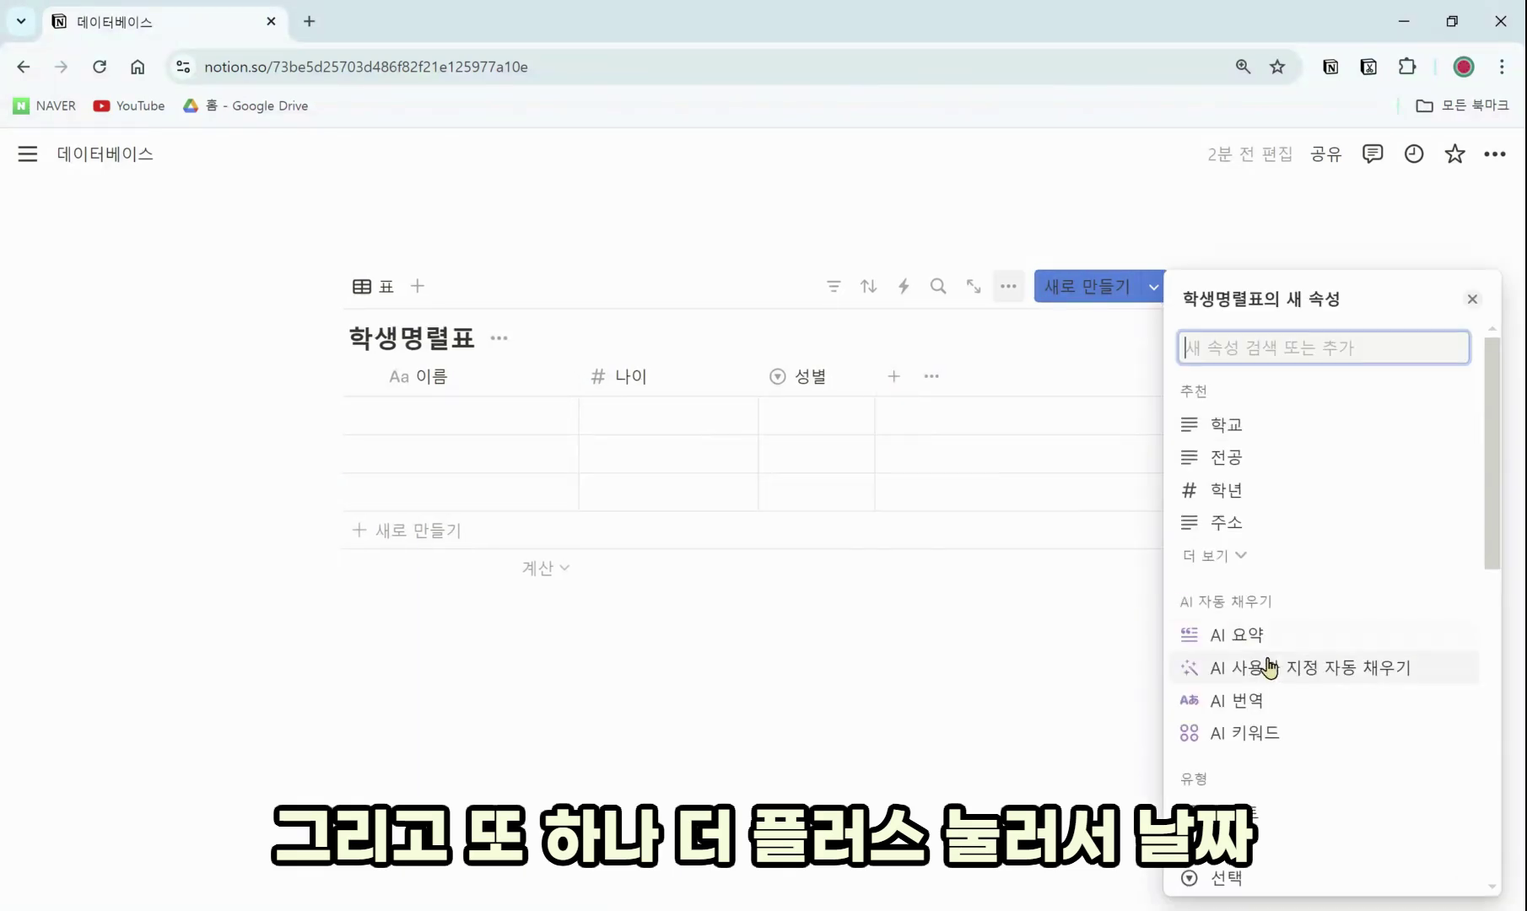
scroll(1273, 658, "down", 5)
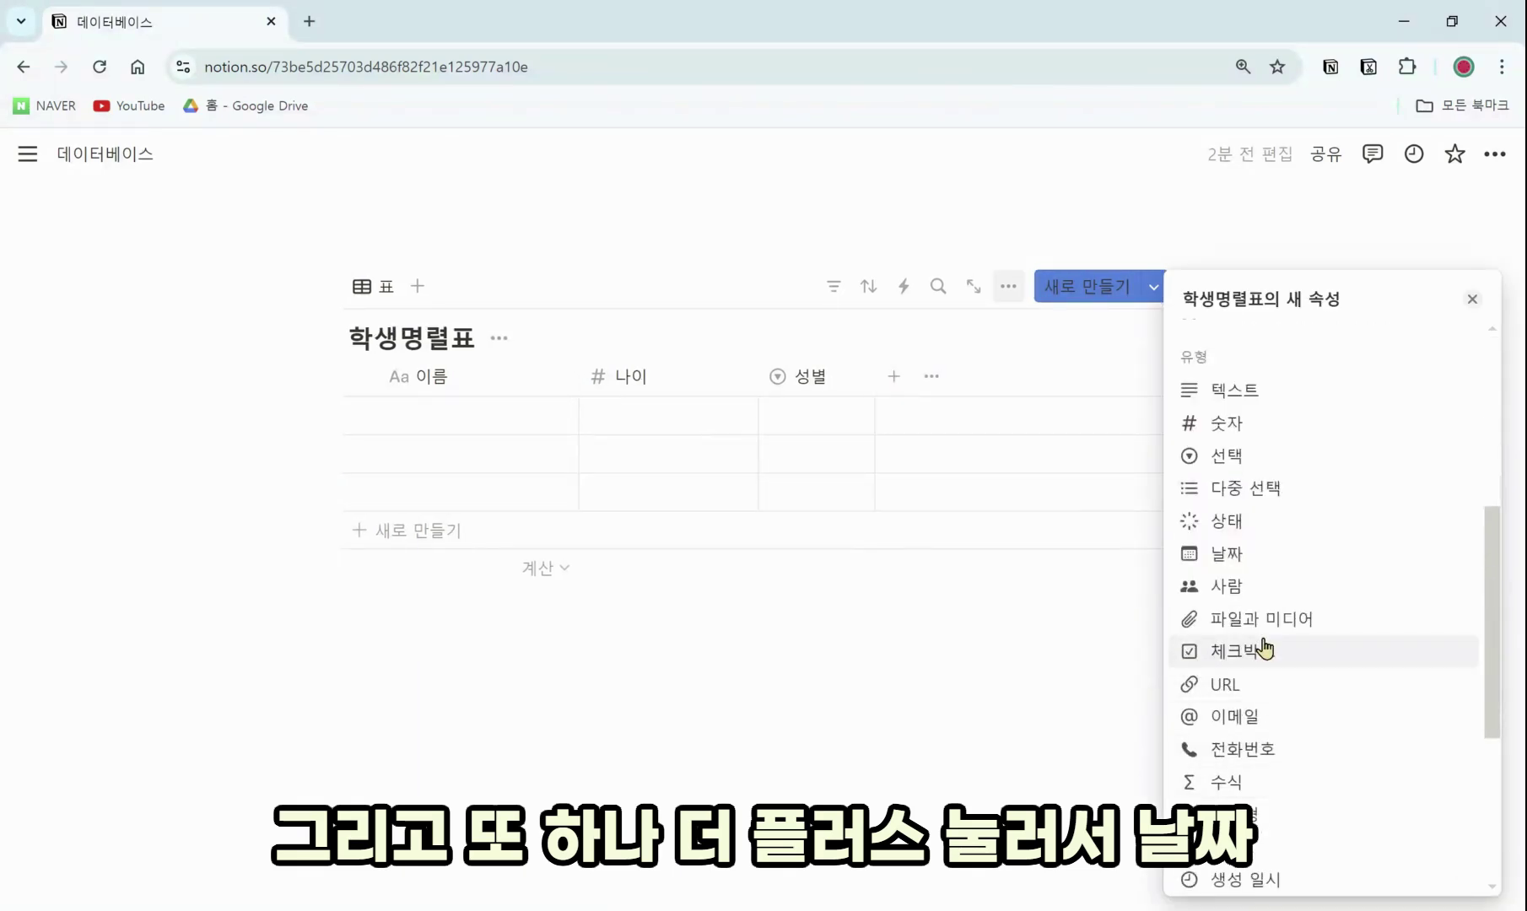
left_click(1263, 555)
type("생년월일")
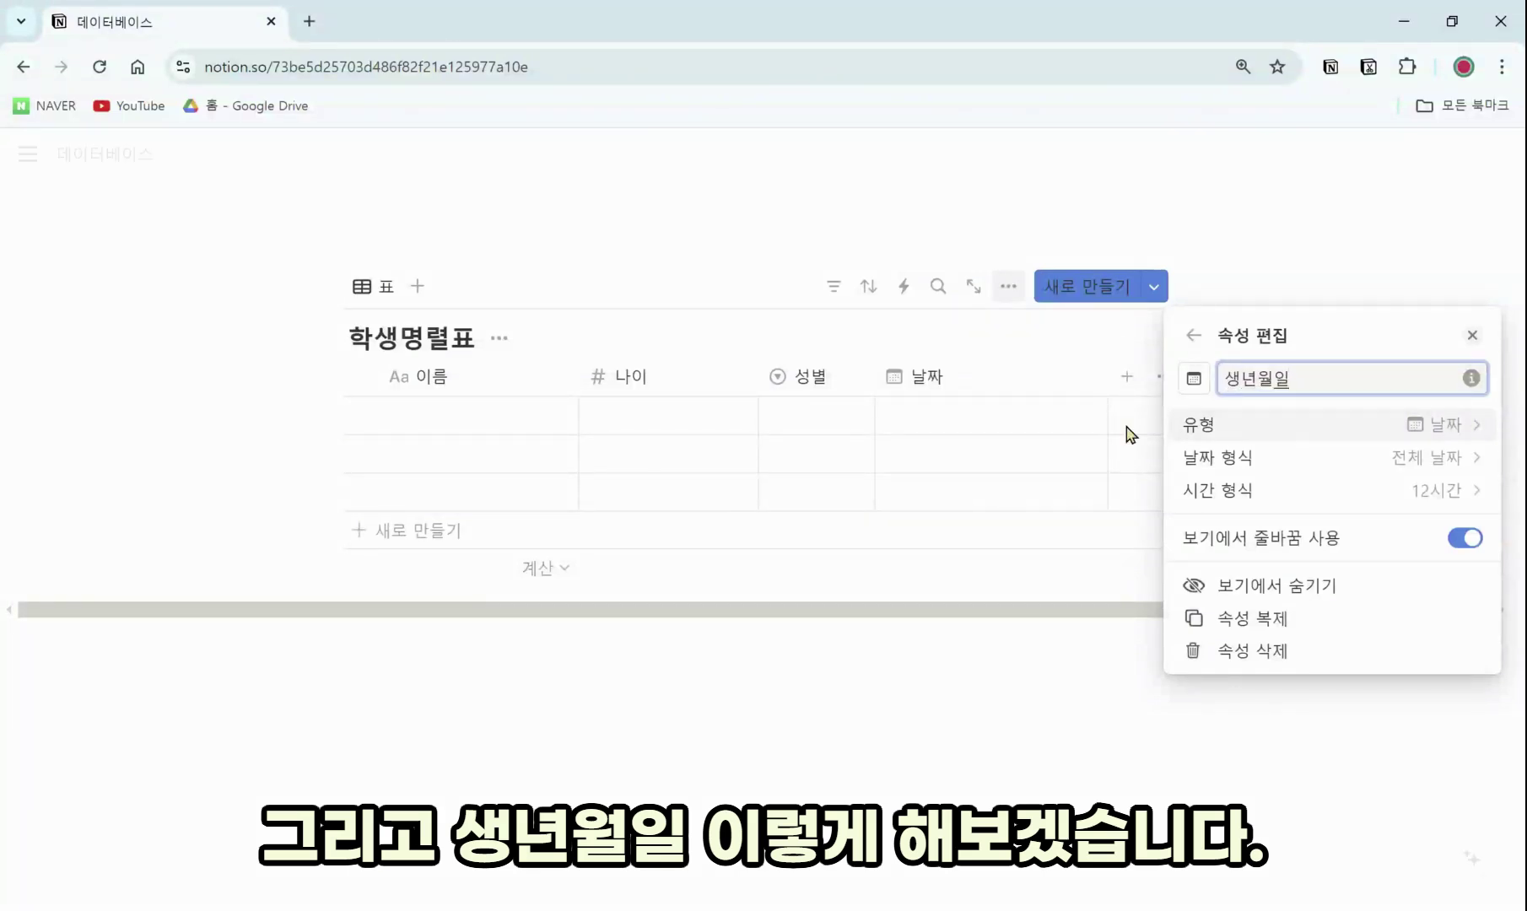
left_click(1101, 430)
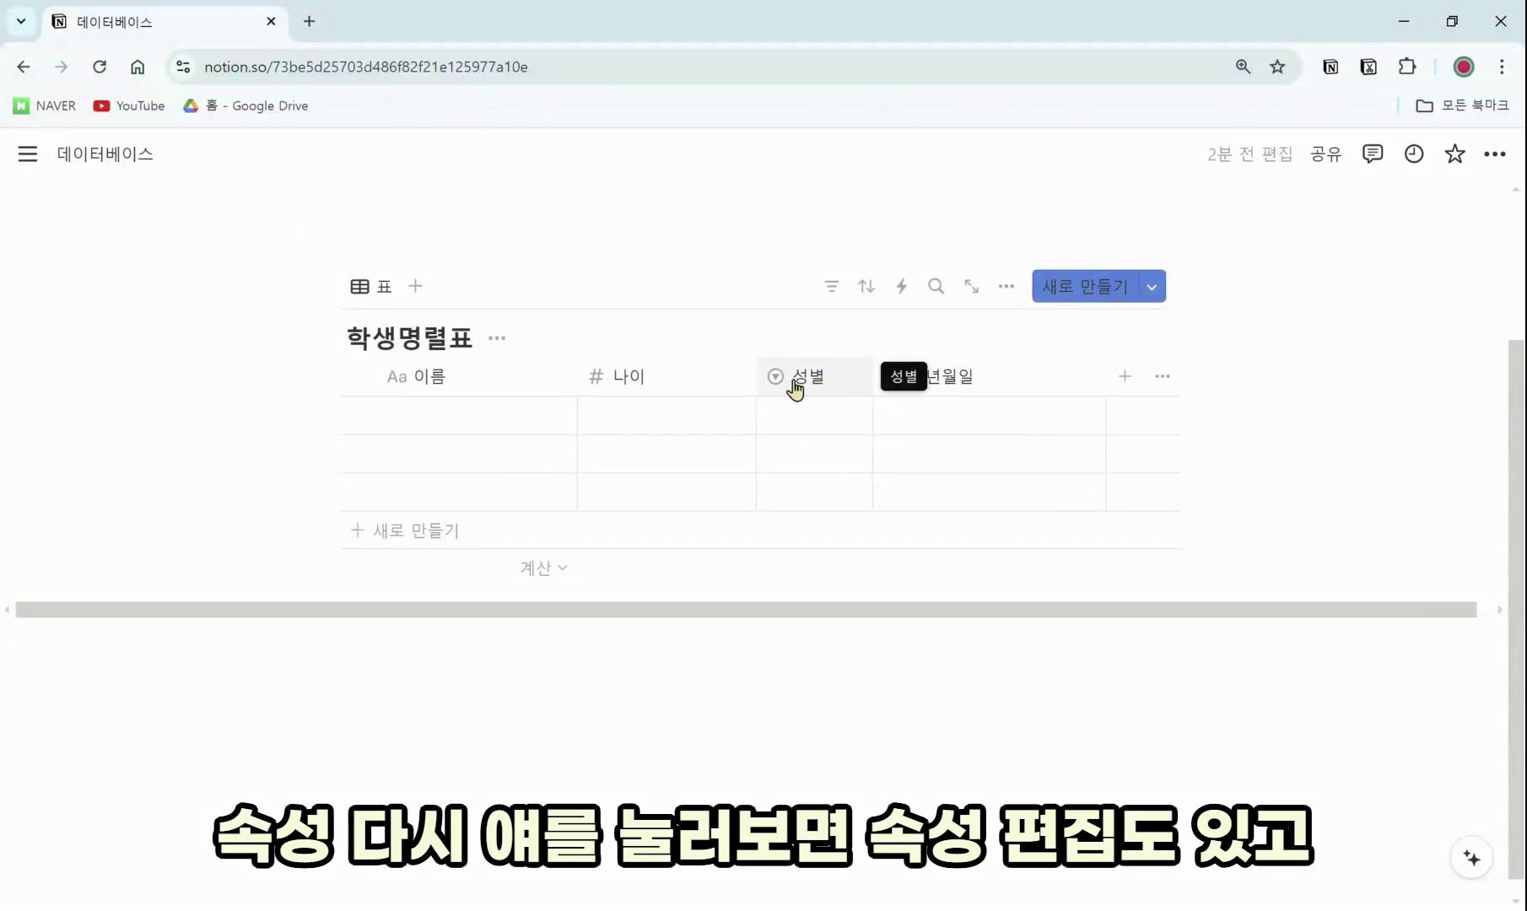
Step: Duplicate the 나이 property and delete the duplicated column again
left_click(671, 388)
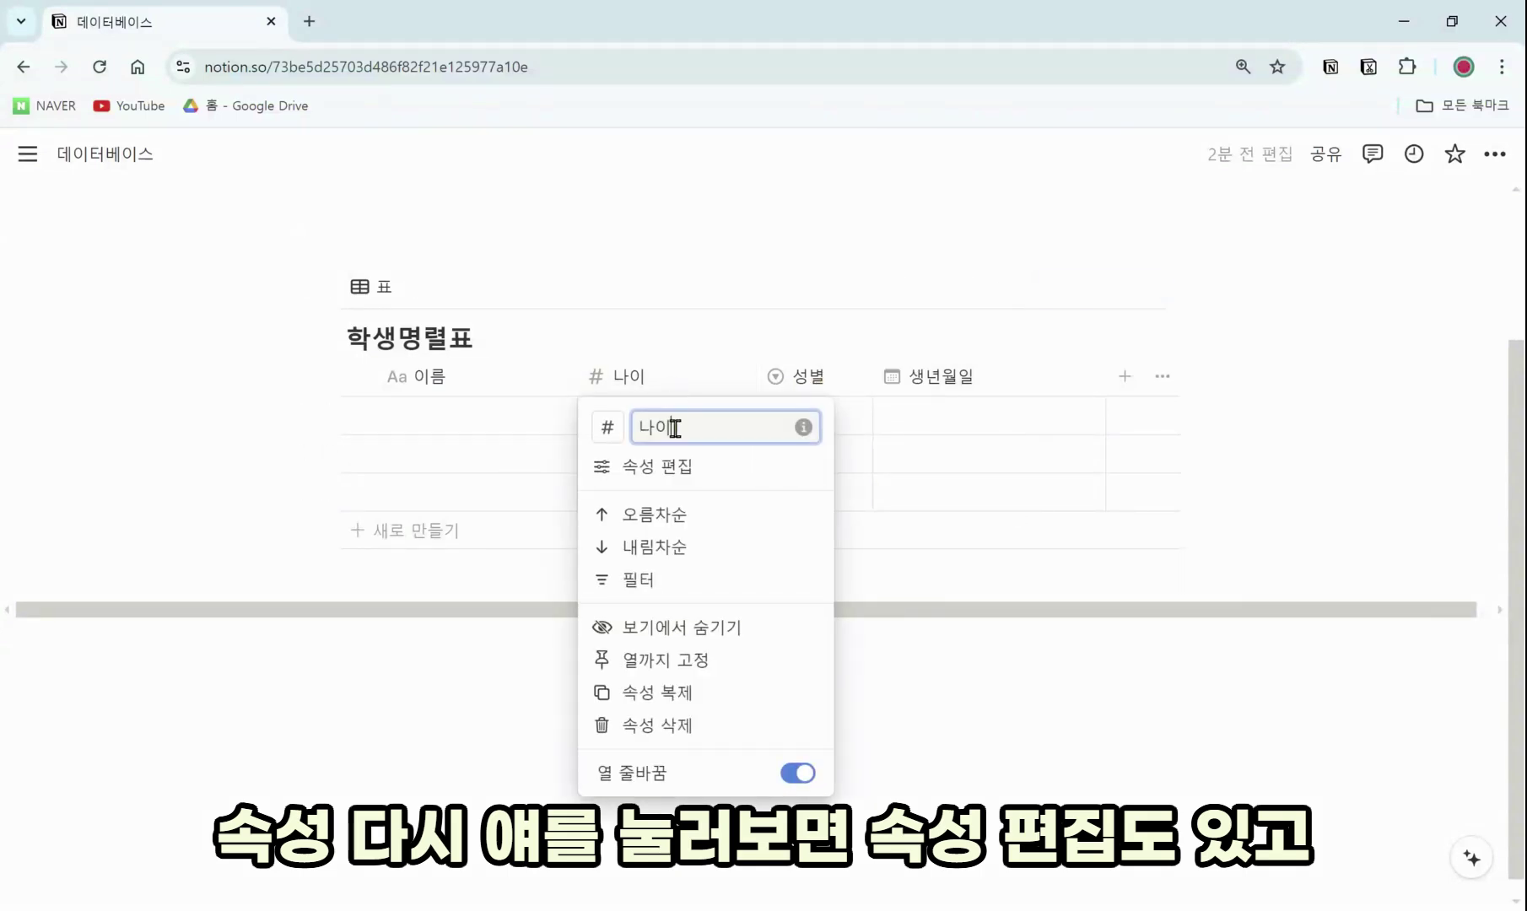
left_click(705, 701)
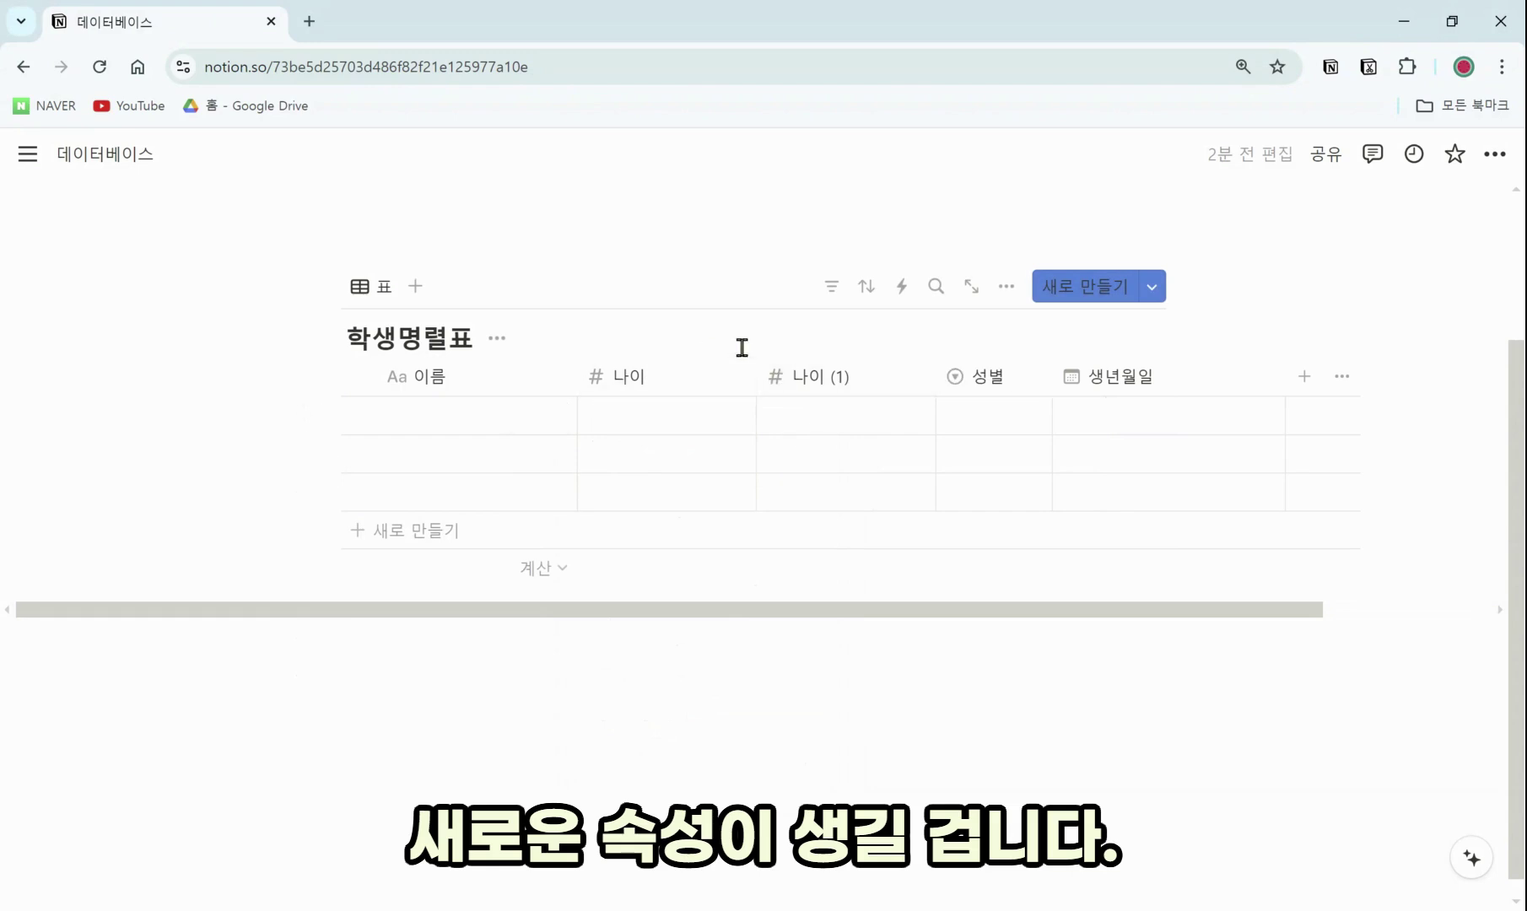
left_click(810, 384)
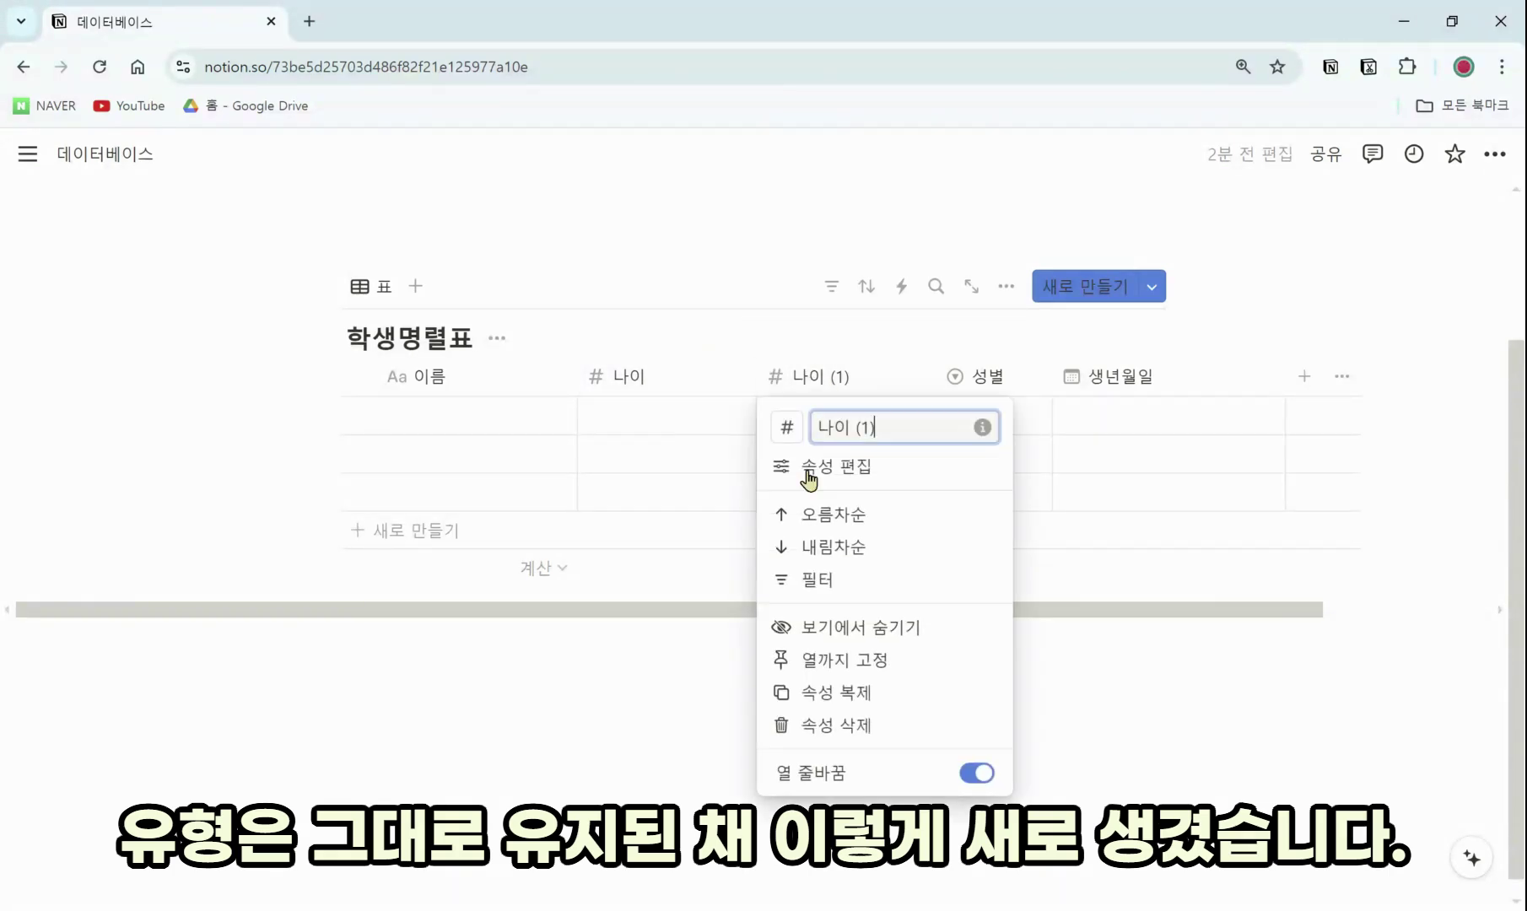
left_click(879, 728)
left_click(811, 544)
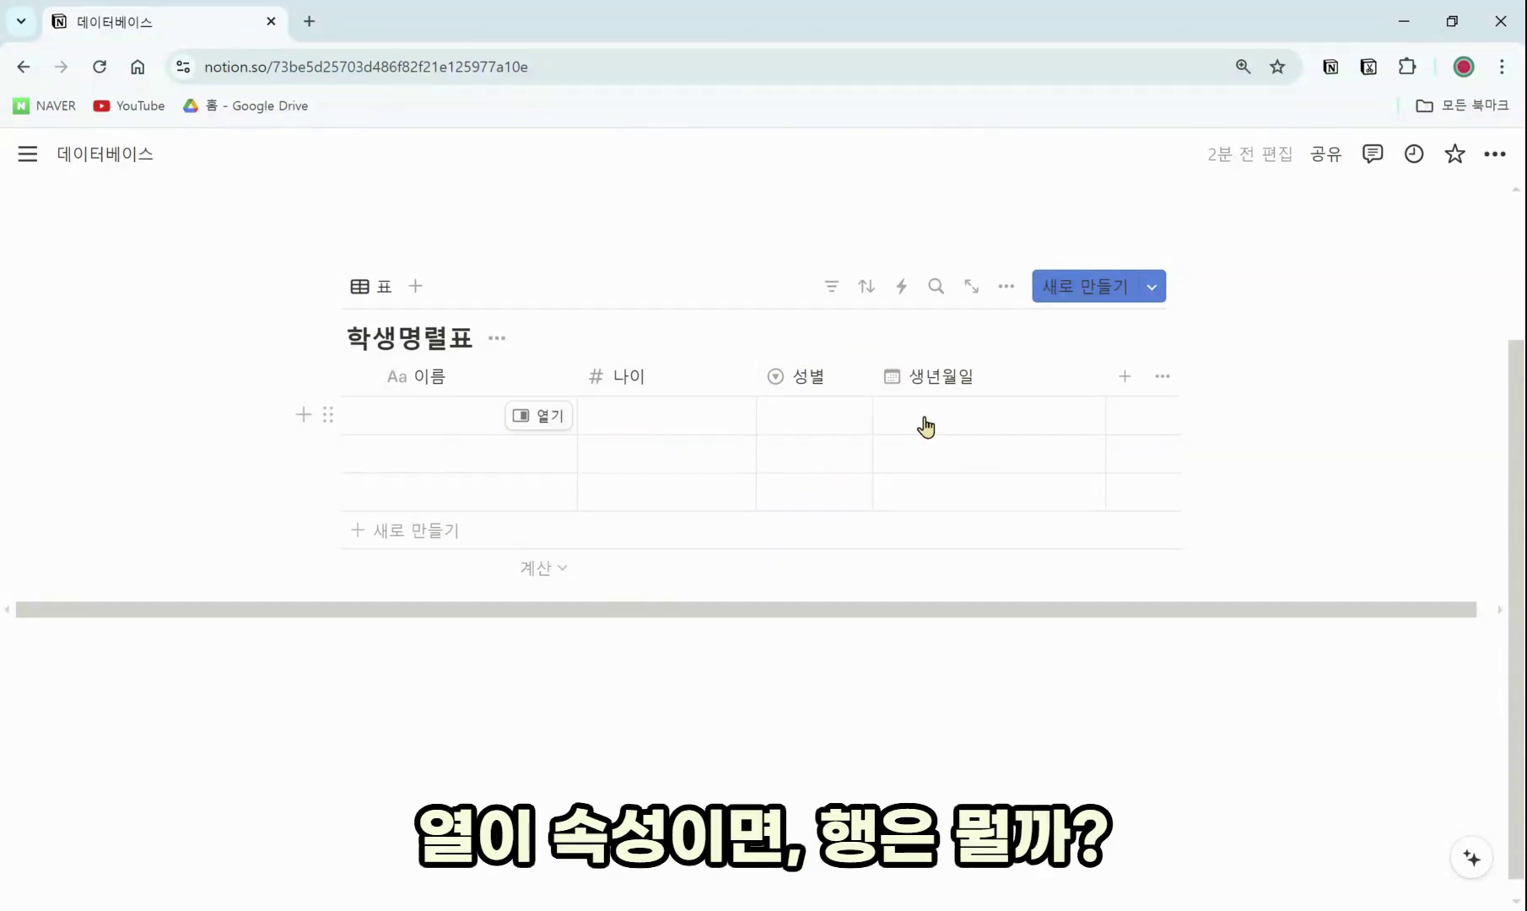
Step: Enter the two students' names in the first two rows of the 이름 column and delete the empty third row
left_click(450, 434)
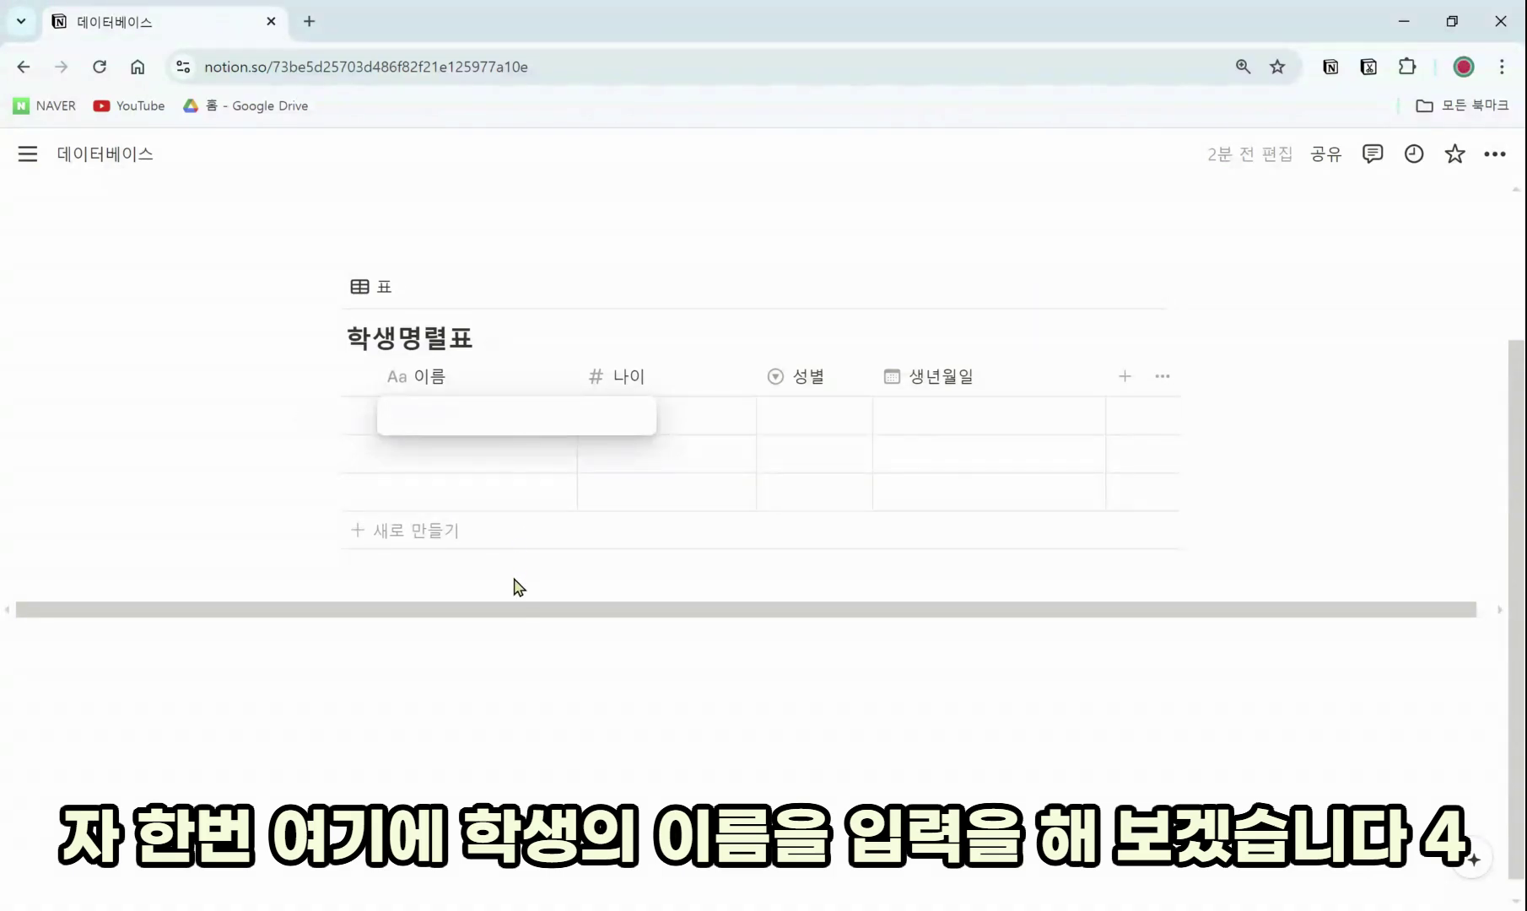
type("홍길도")
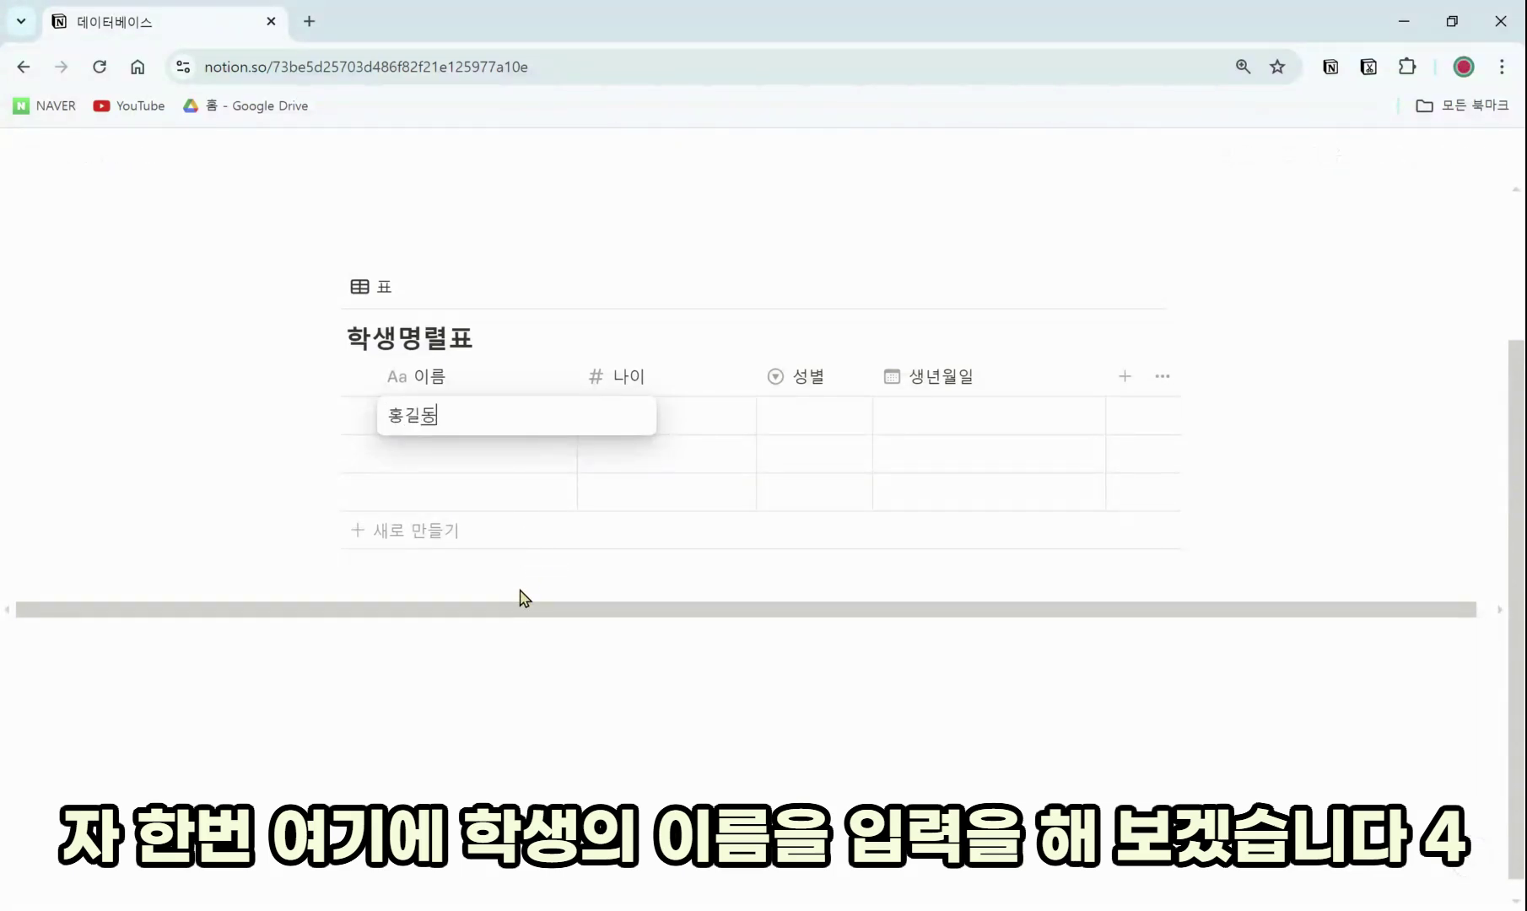
key("Return")
left_click(421, 453)
type("홍기")
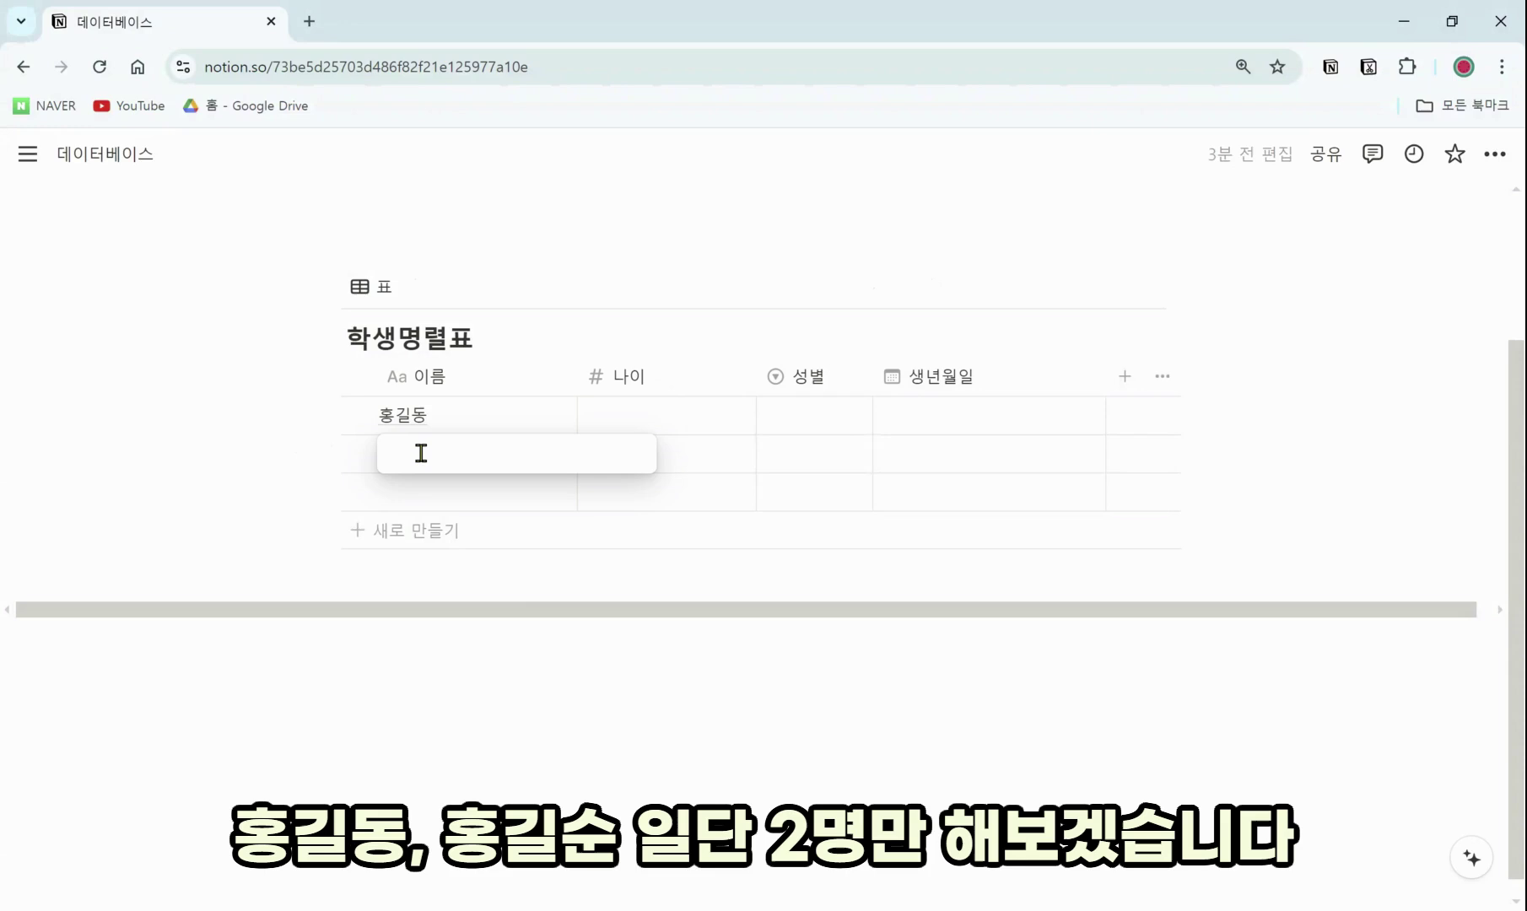
key("Return")
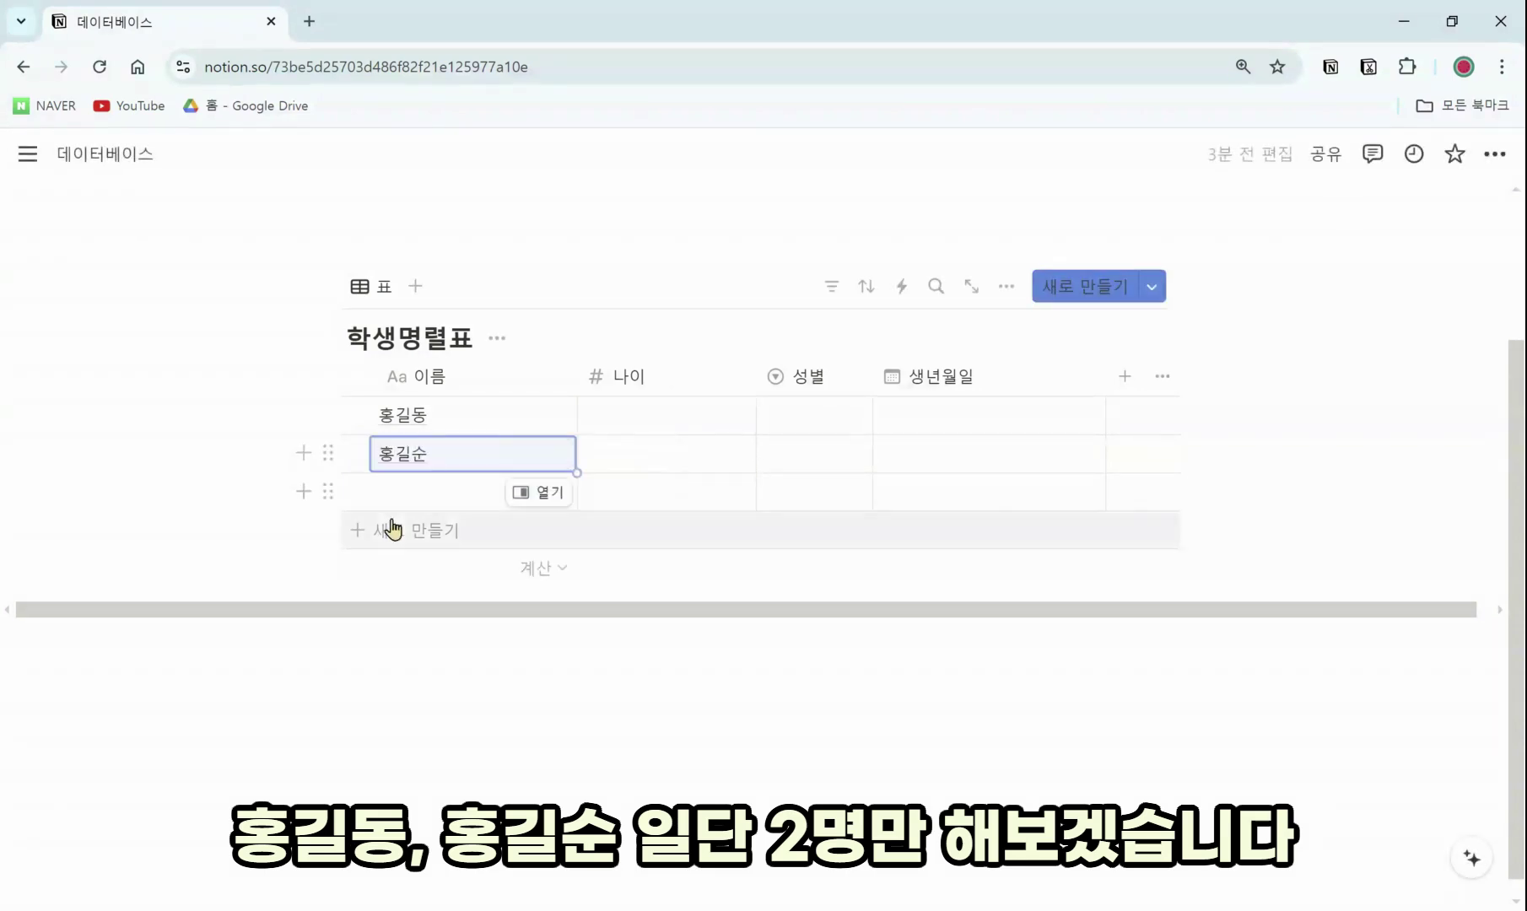
left_click(328, 491)
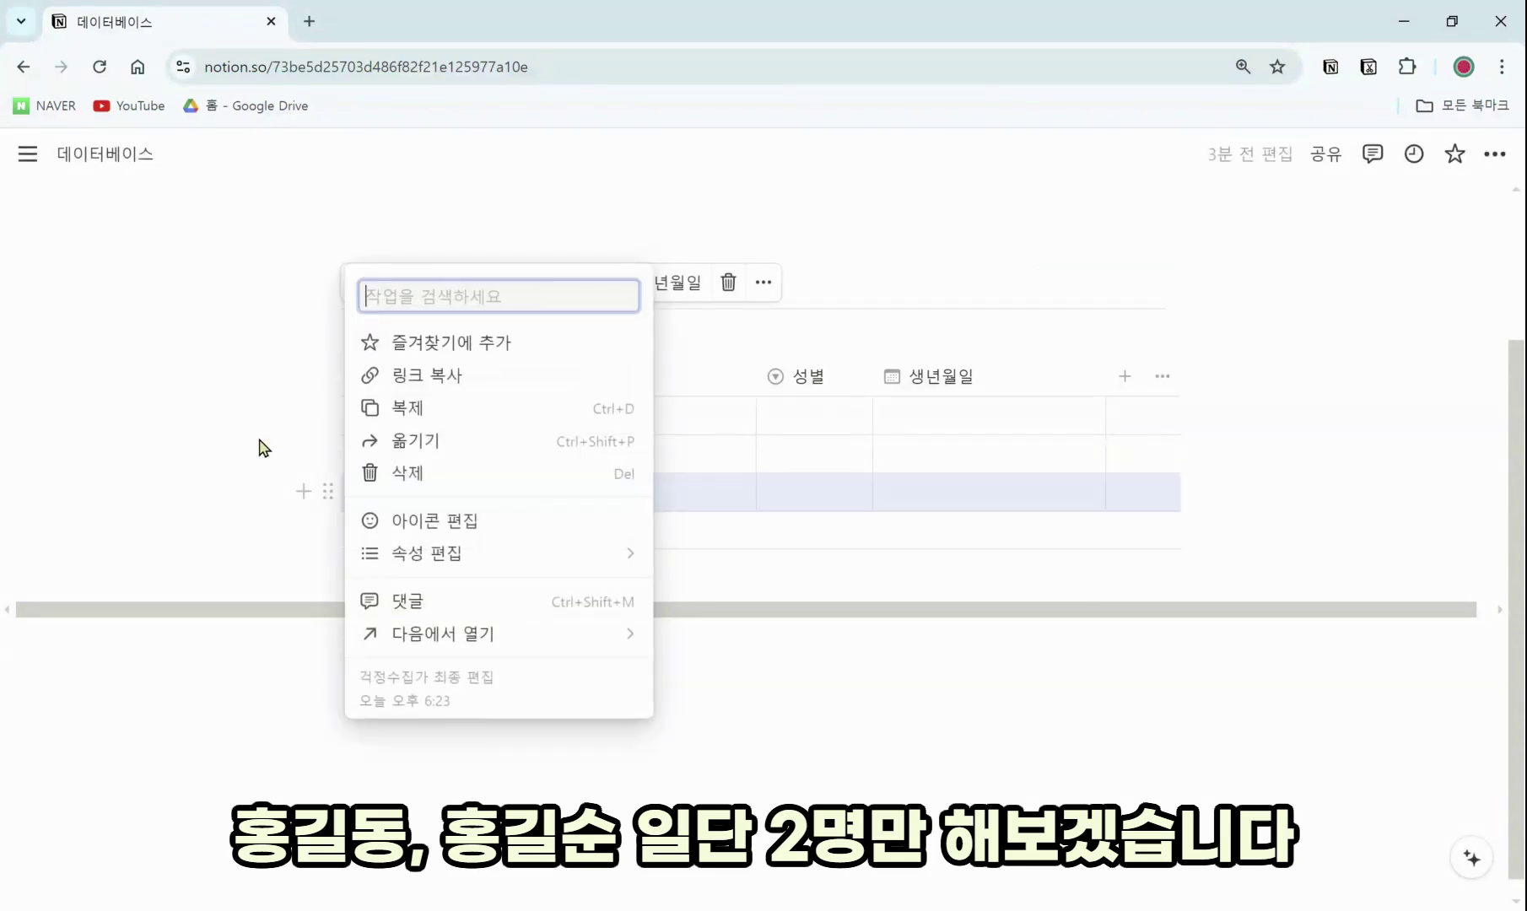
left_click(430, 477)
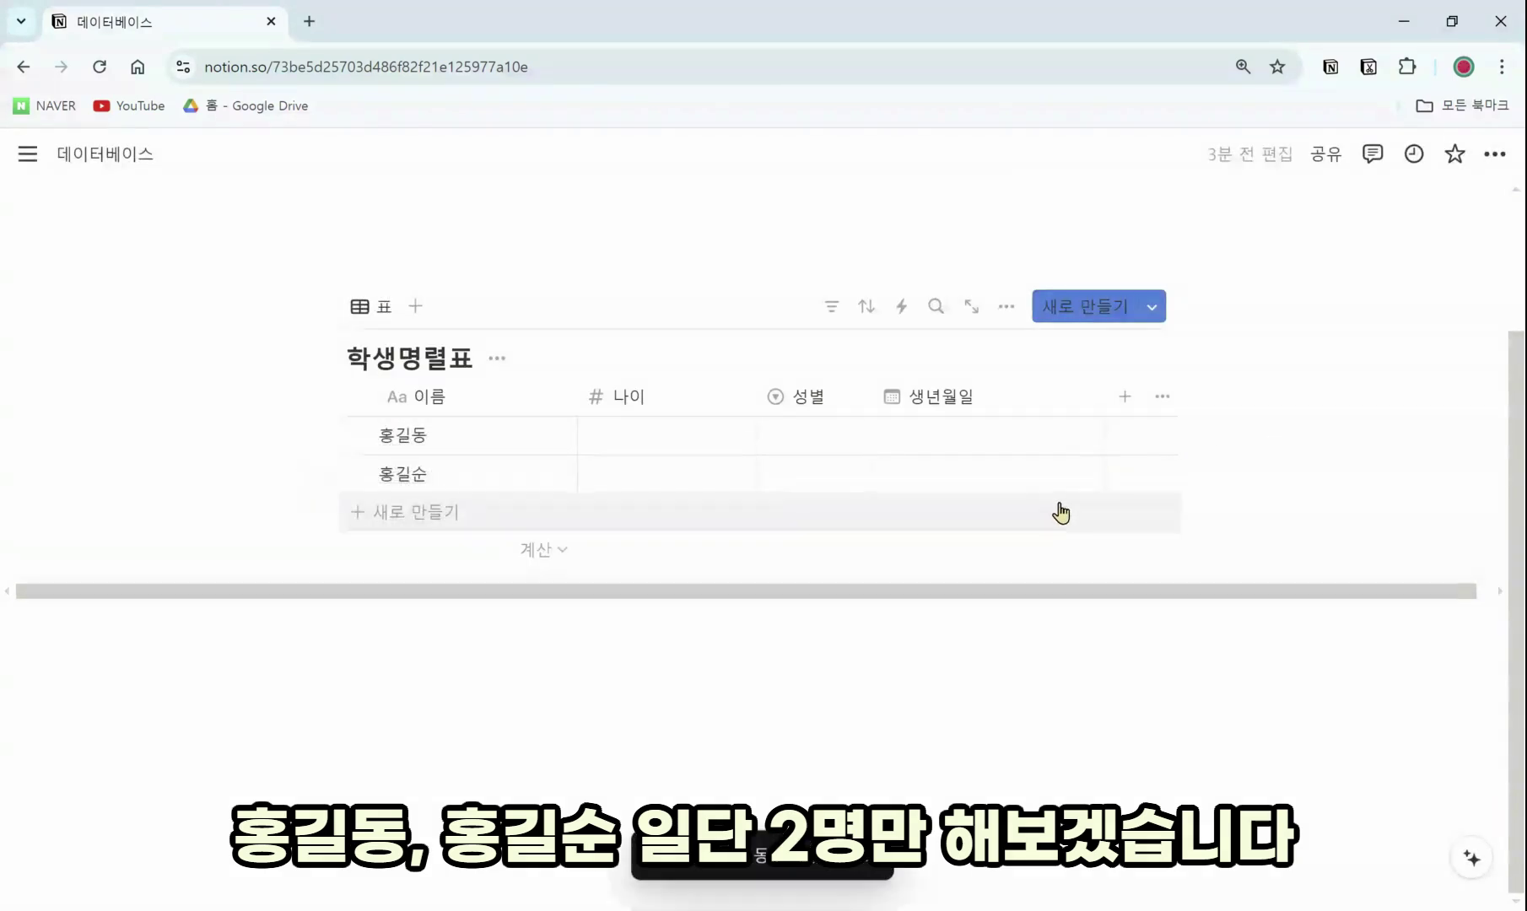
Step: Set the 나이 value to 15 for the first student and 14 for the second student
left_click(719, 440)
type("1")
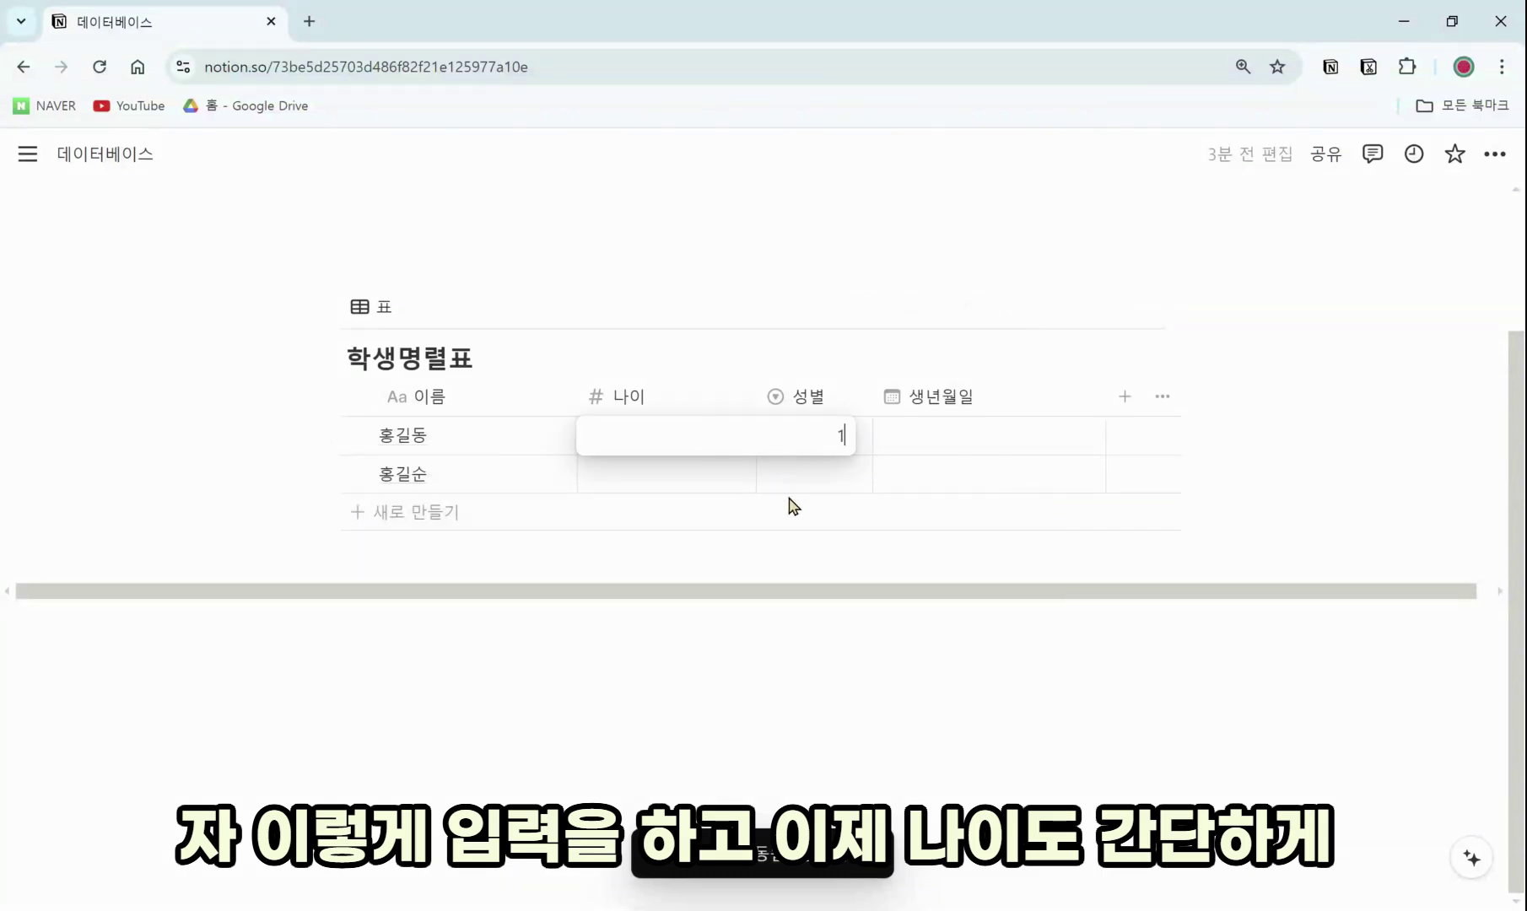
type("5")
key("Return")
left_click(692, 482)
type("14")
key("Return")
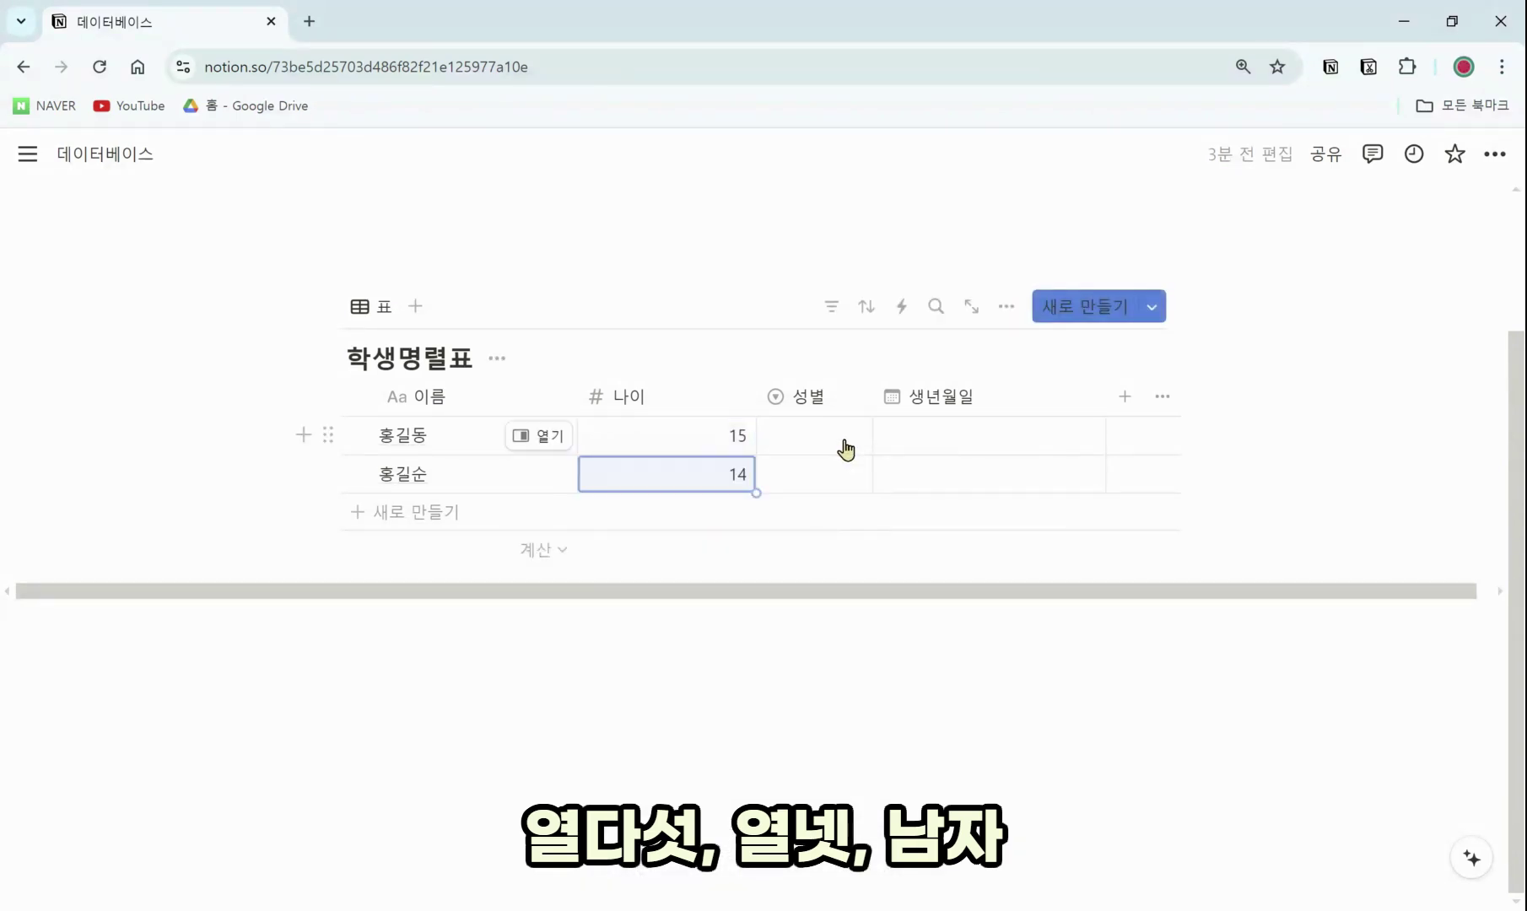
Step: Create the option 남 in the 성별 column and assign it to the first student
left_click(845, 450)
type("남")
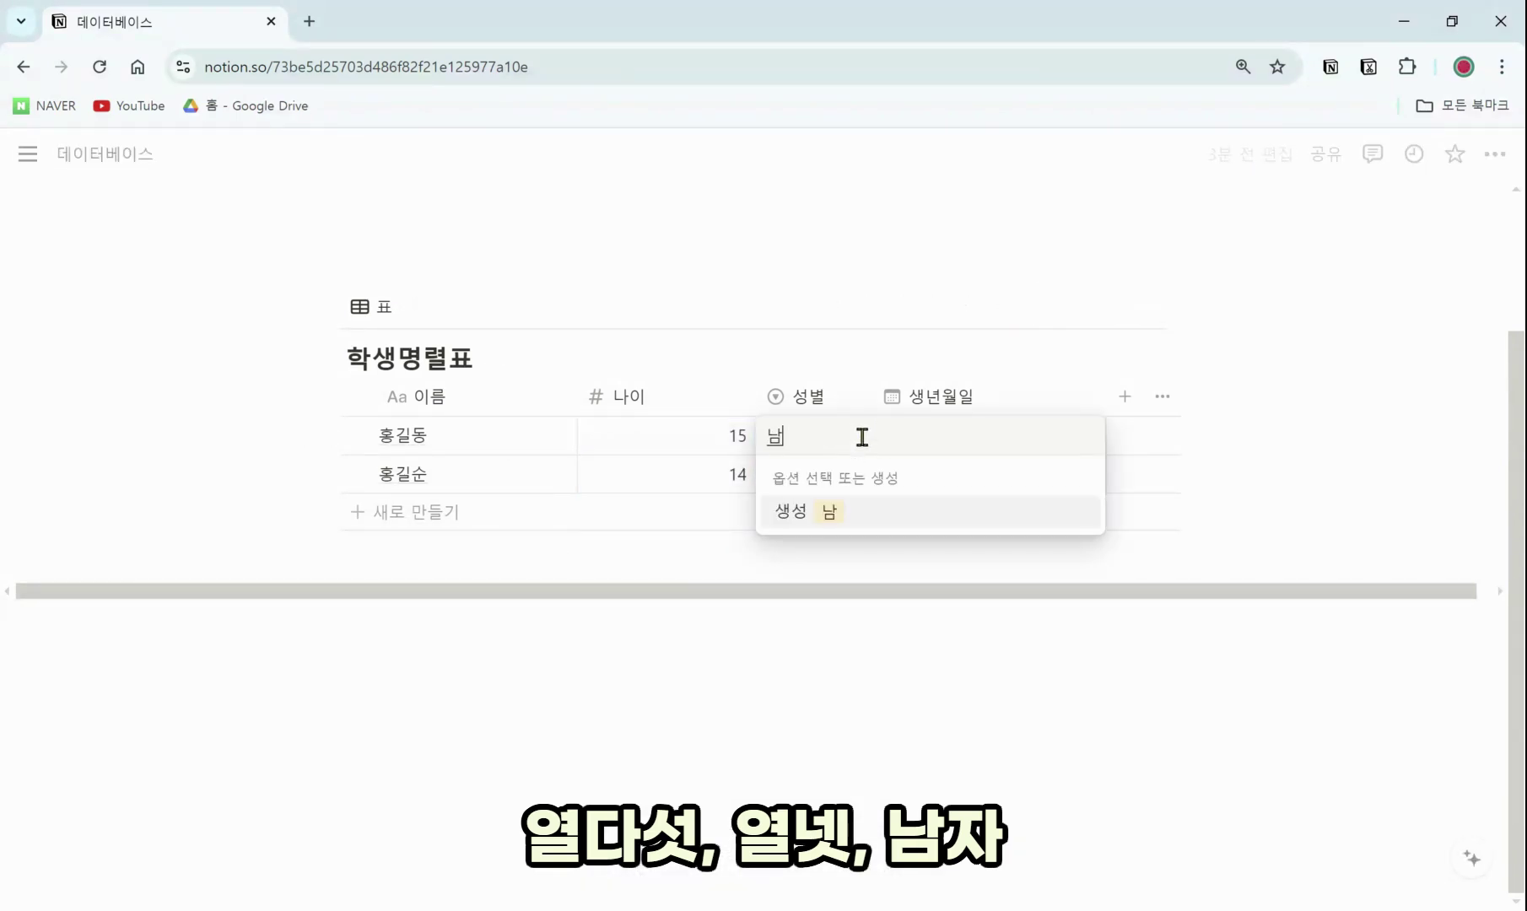
key("Escape")
left_click(821, 429)
type("남")
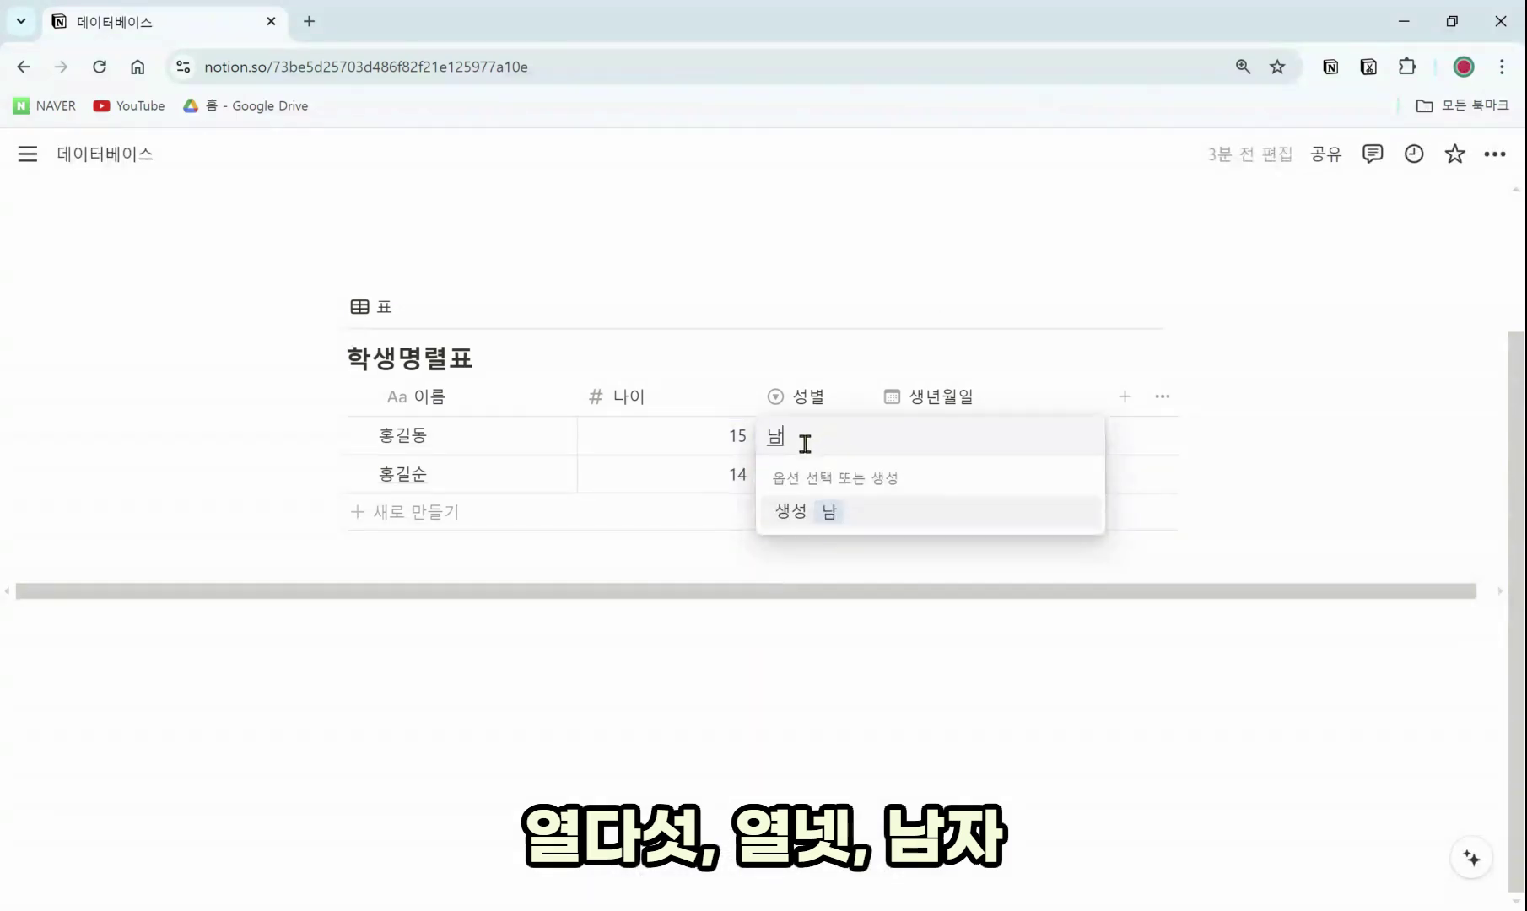
key("Return")
Step: Assign a new 성별 option to the second student and correct the option's name to 여
type("dㅕ")
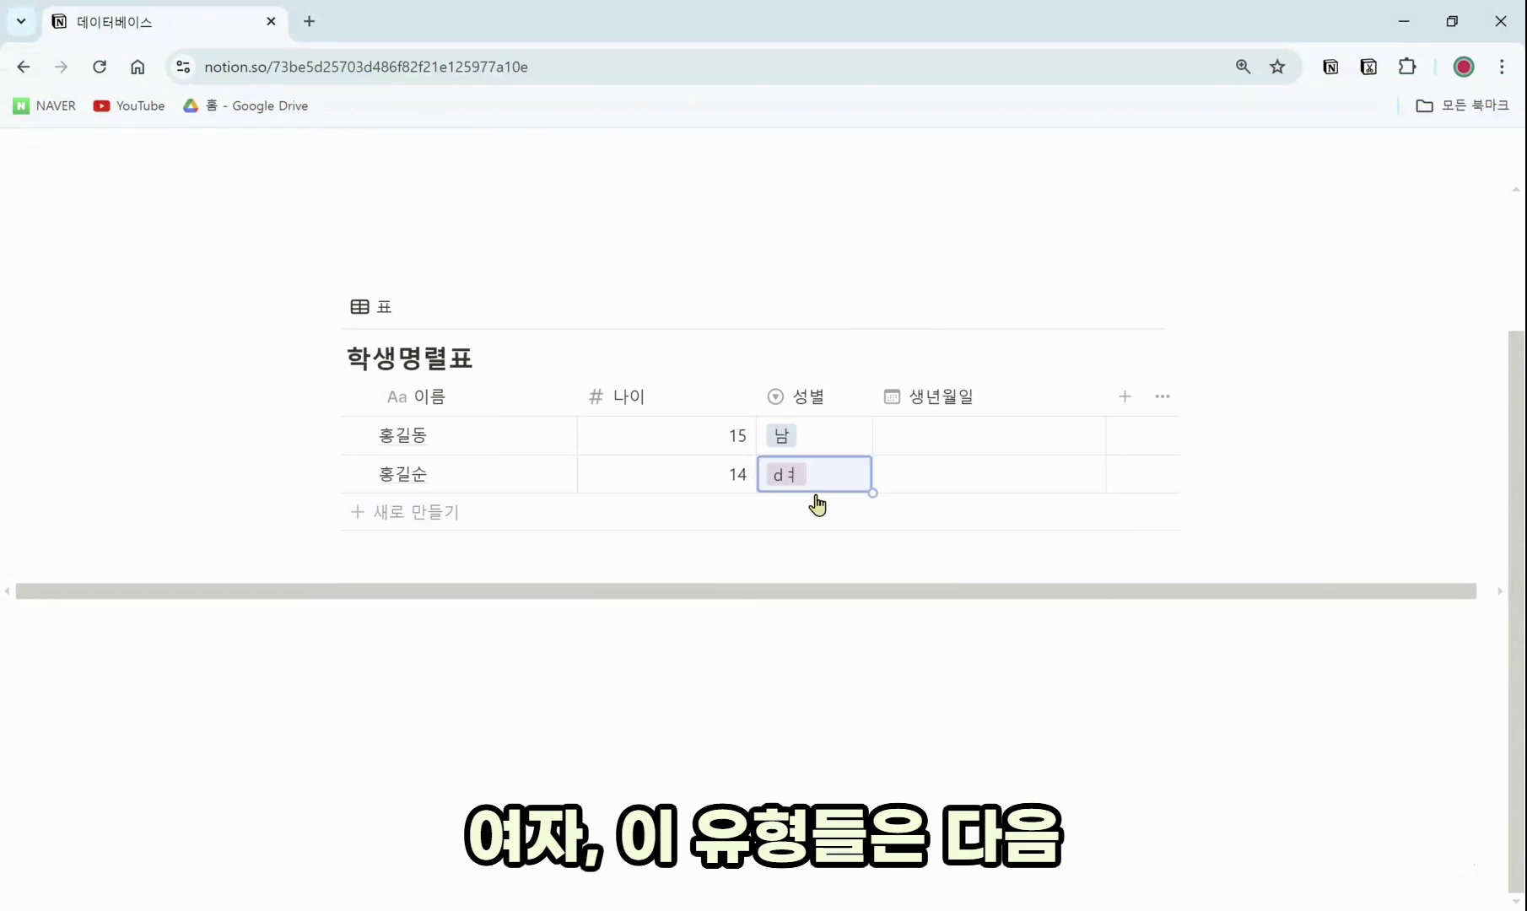
left_click(810, 484)
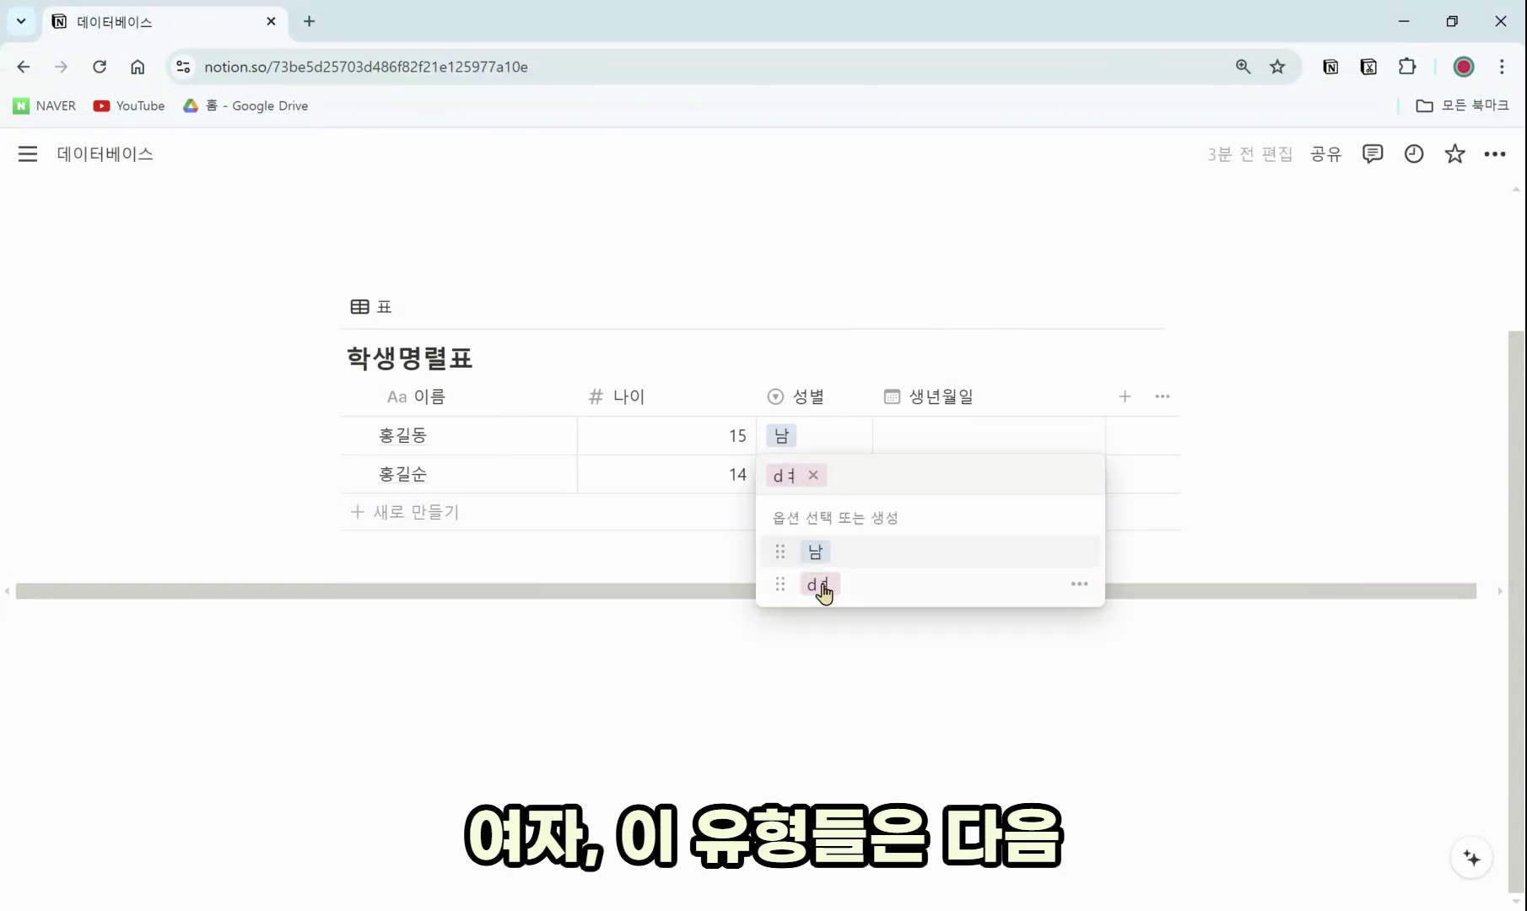
left_click(1085, 587)
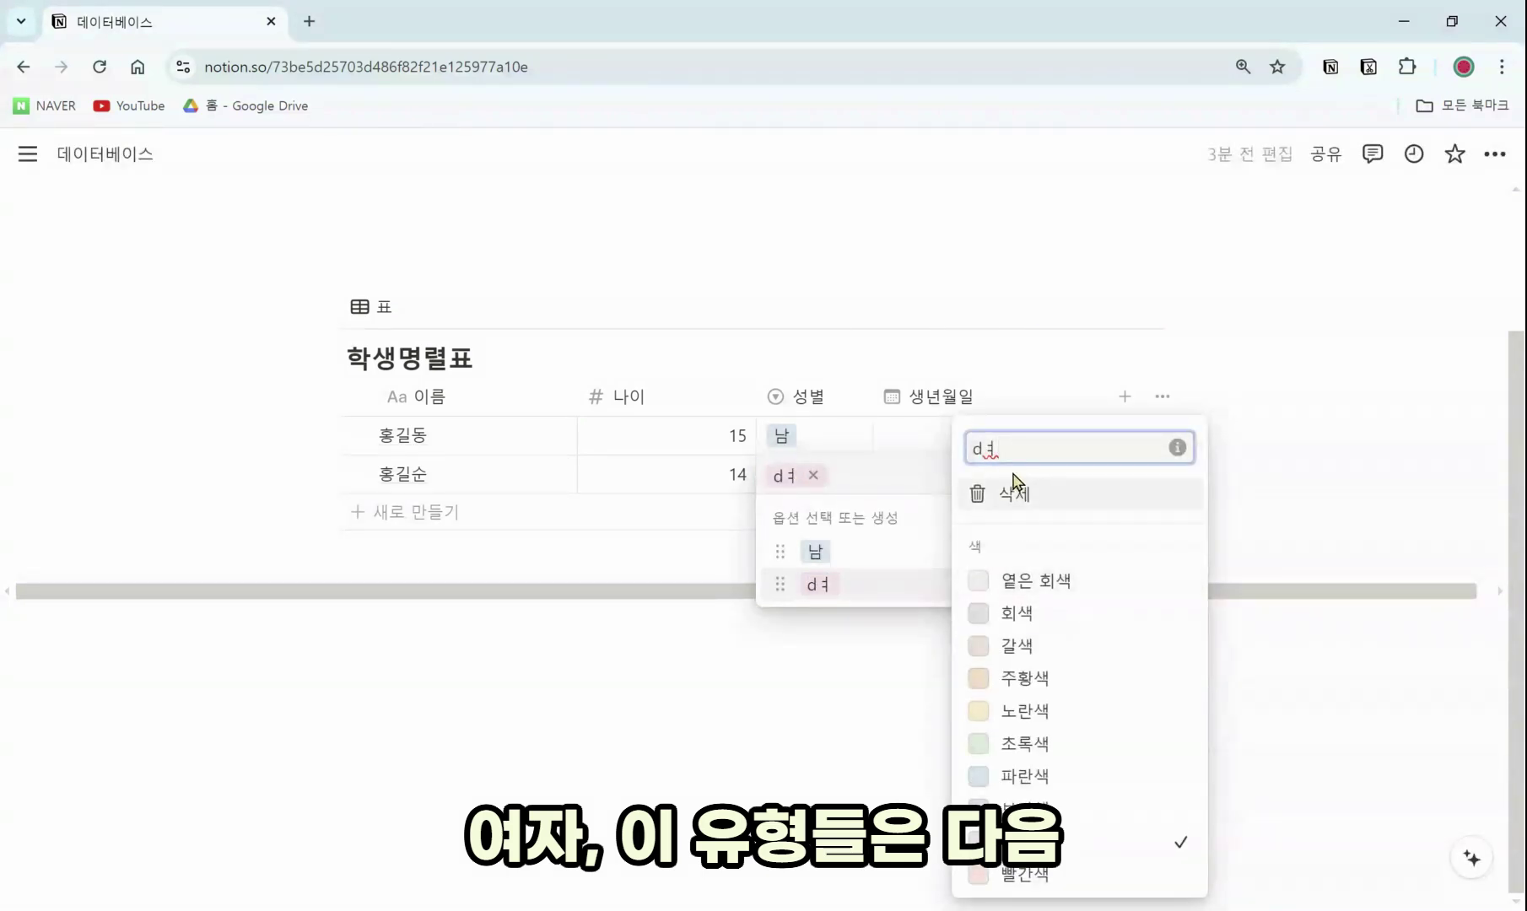
key("BackSpace")
key("BackSpace")
type("여")
left_click(1234, 461)
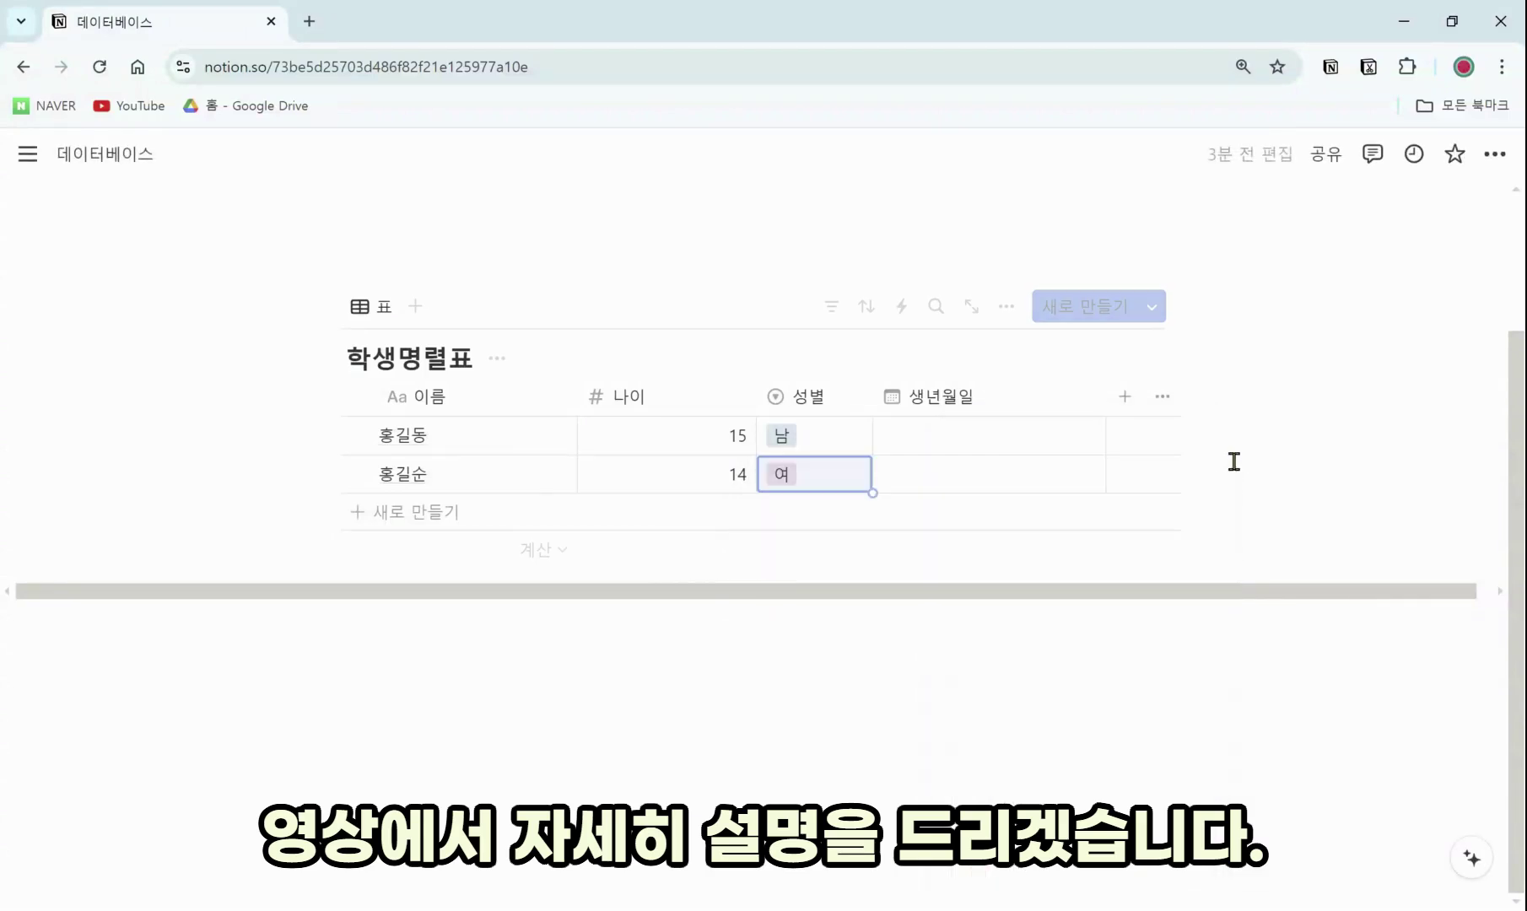
Step: Fill in the date of birth of both students in the 생년월일 column using the calendar
left_click(996, 439)
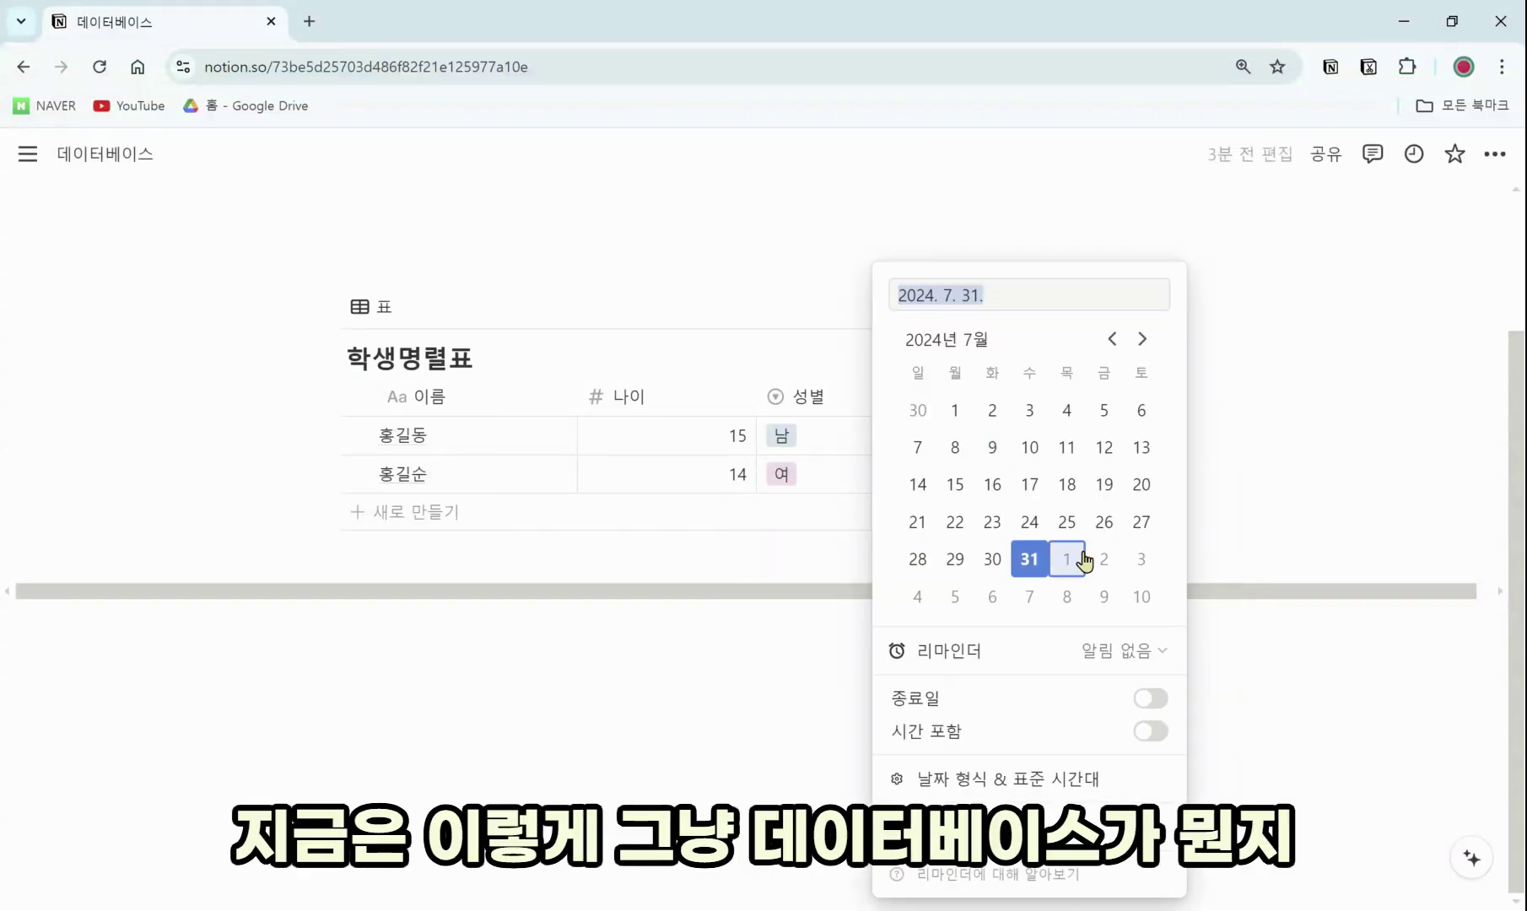
left_click(1067, 485)
left_click(1182, 416)
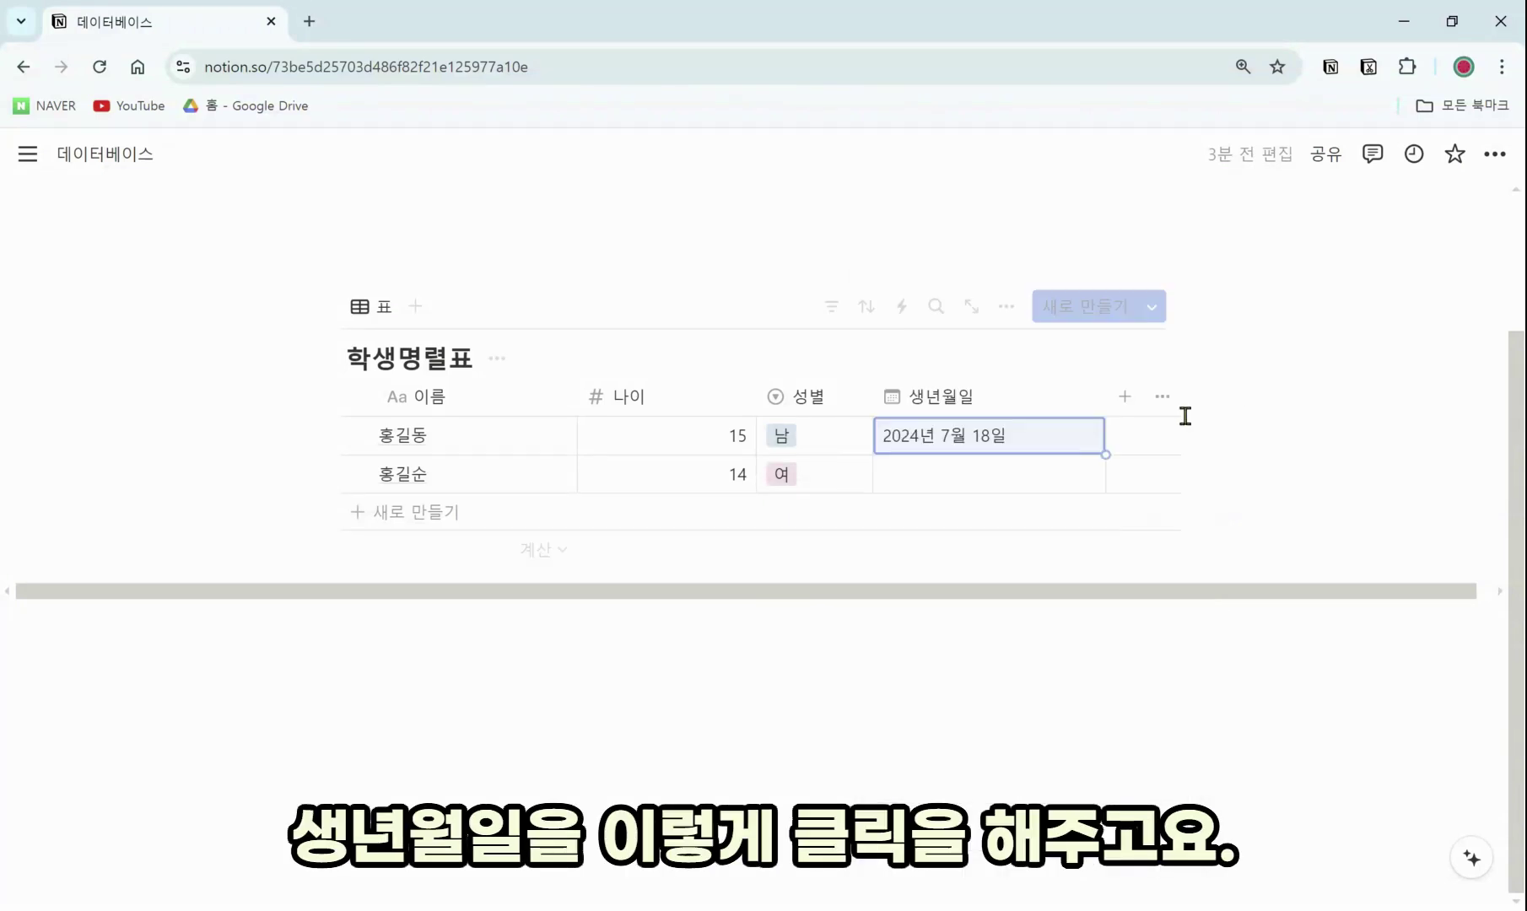
left_click(1032, 479)
left_click(992, 522)
left_click(1212, 453)
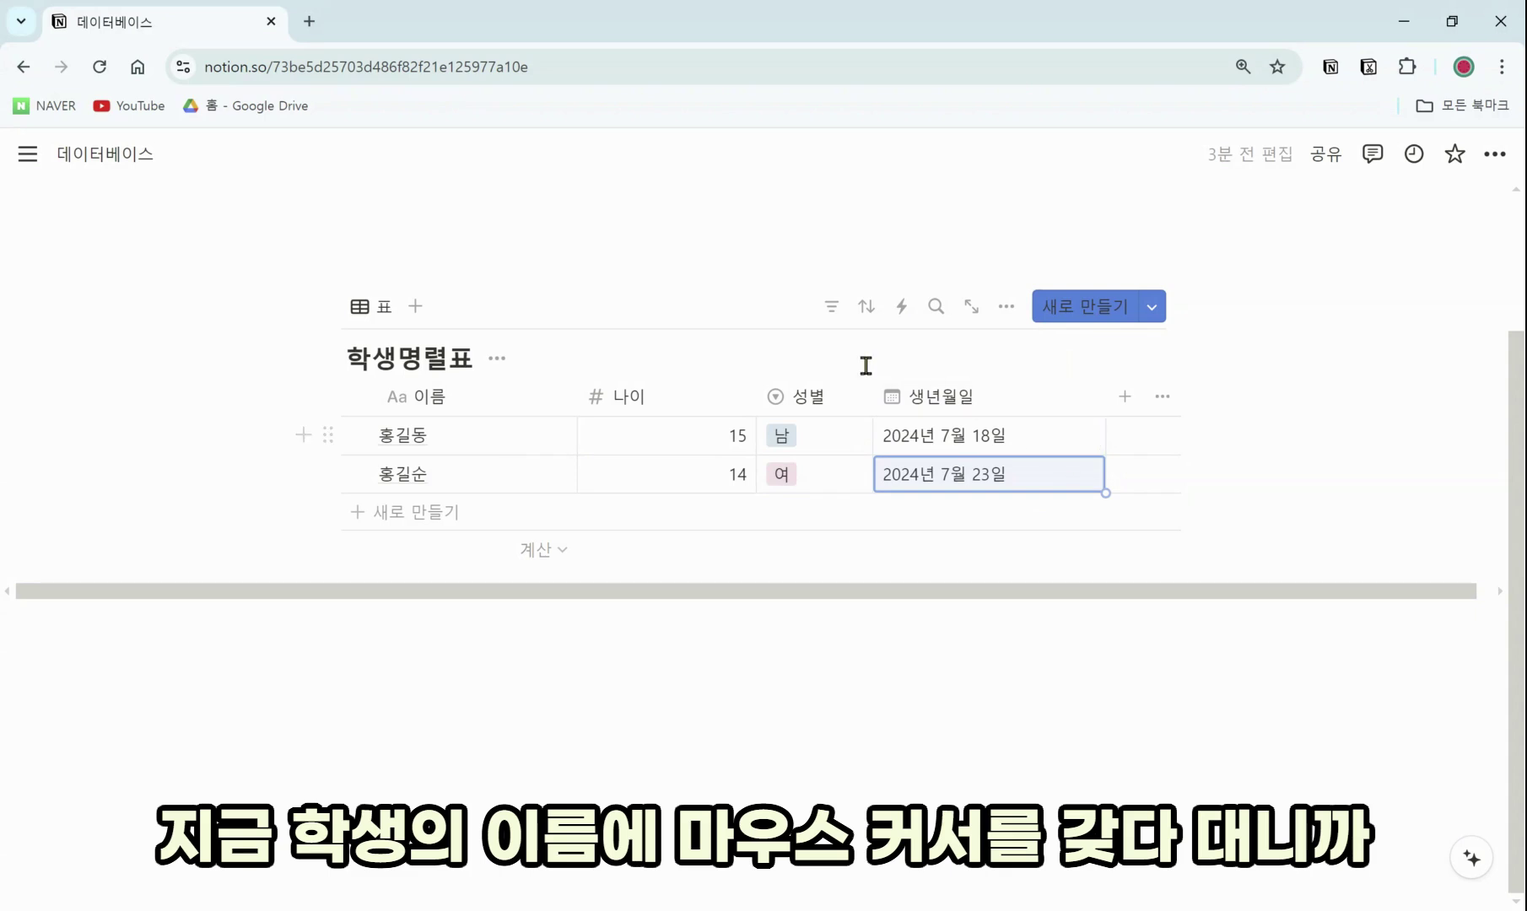
Step: Open the first student's row as a page in the side view
mouse_move(567, 434)
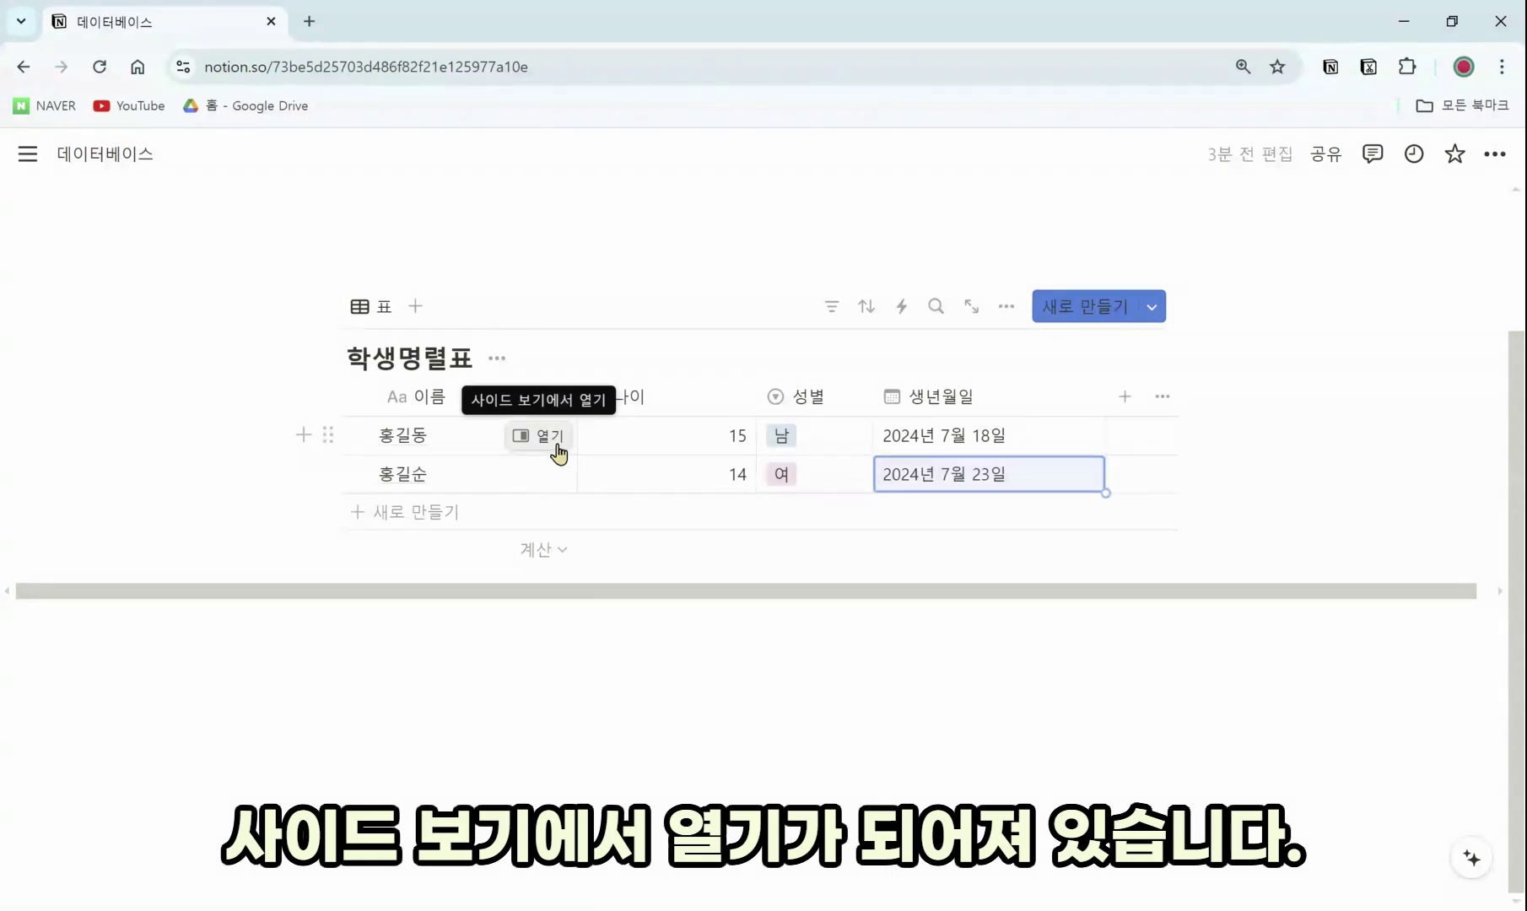
left_click(558, 448)
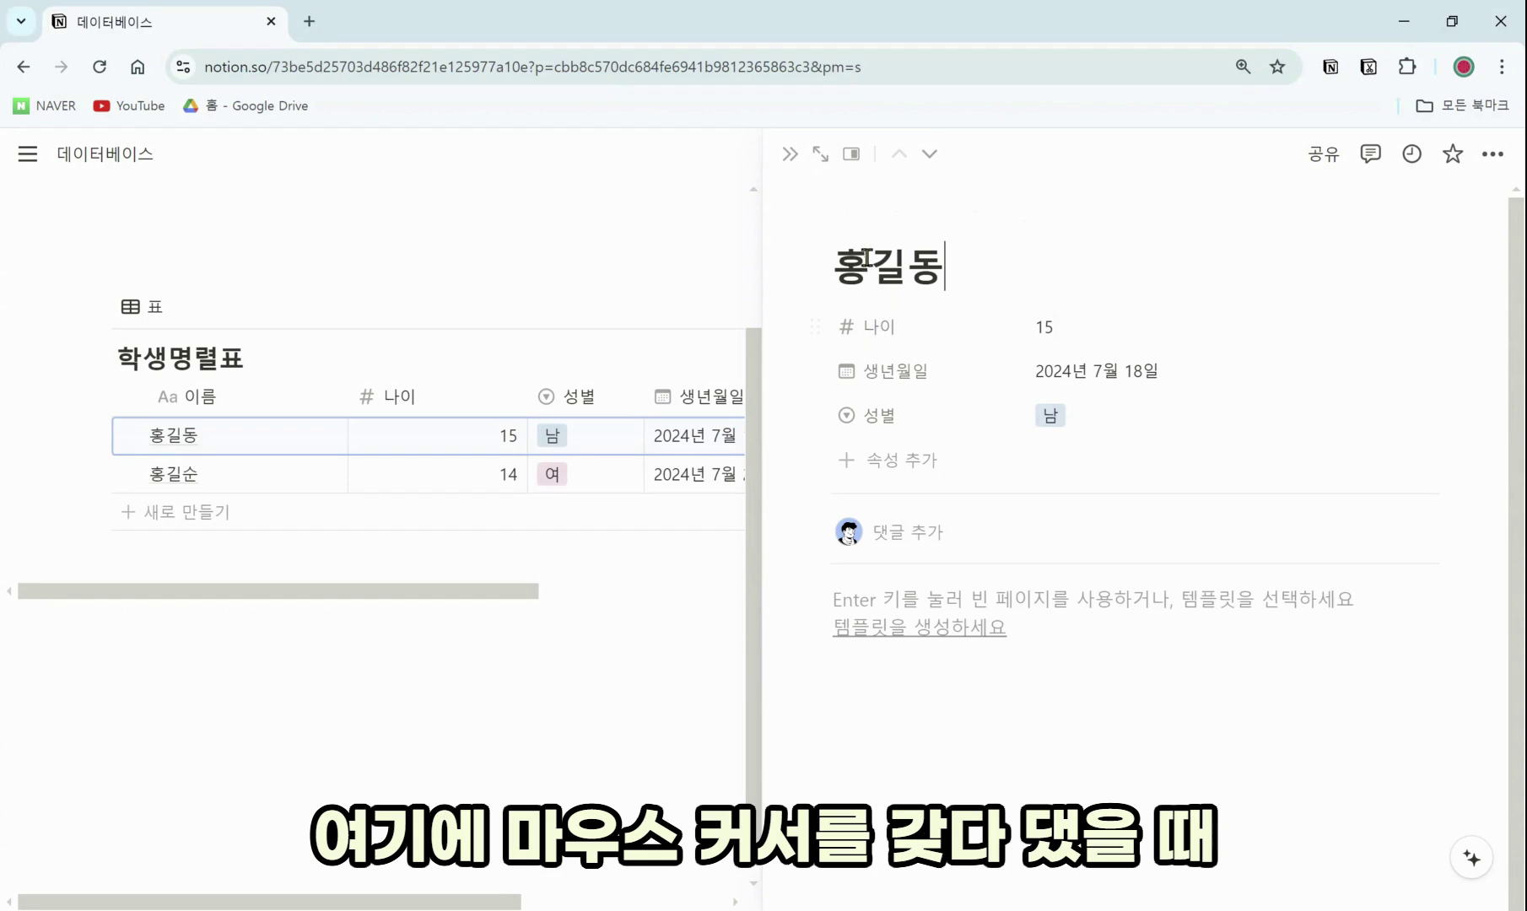
mouse_move(915, 241)
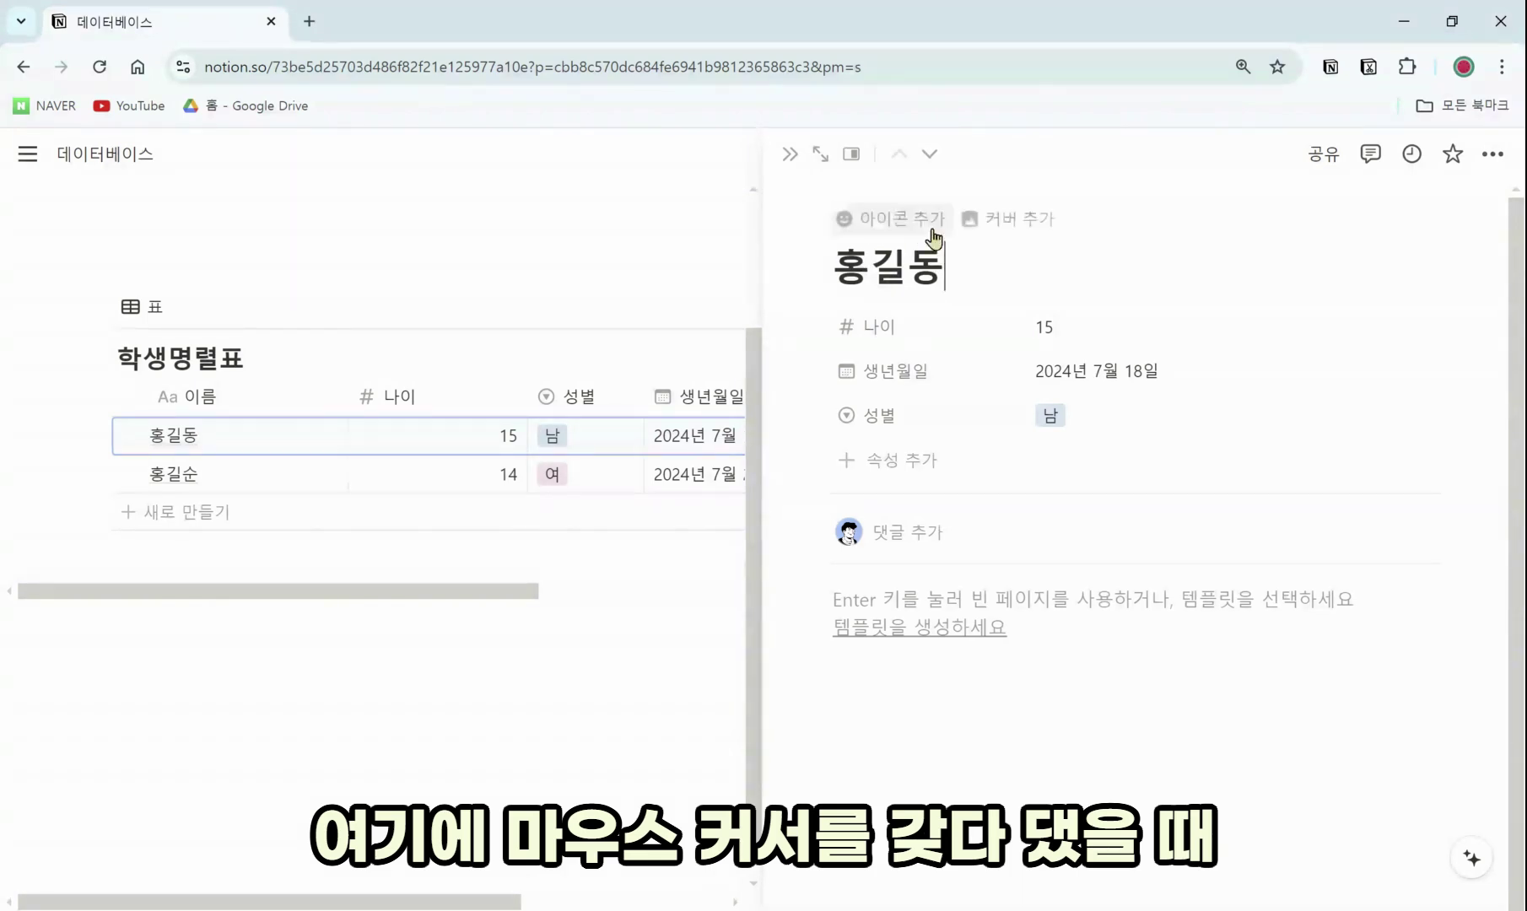
Step: Add a cover image and a purple heart icon to the first student's page
left_click(1009, 221)
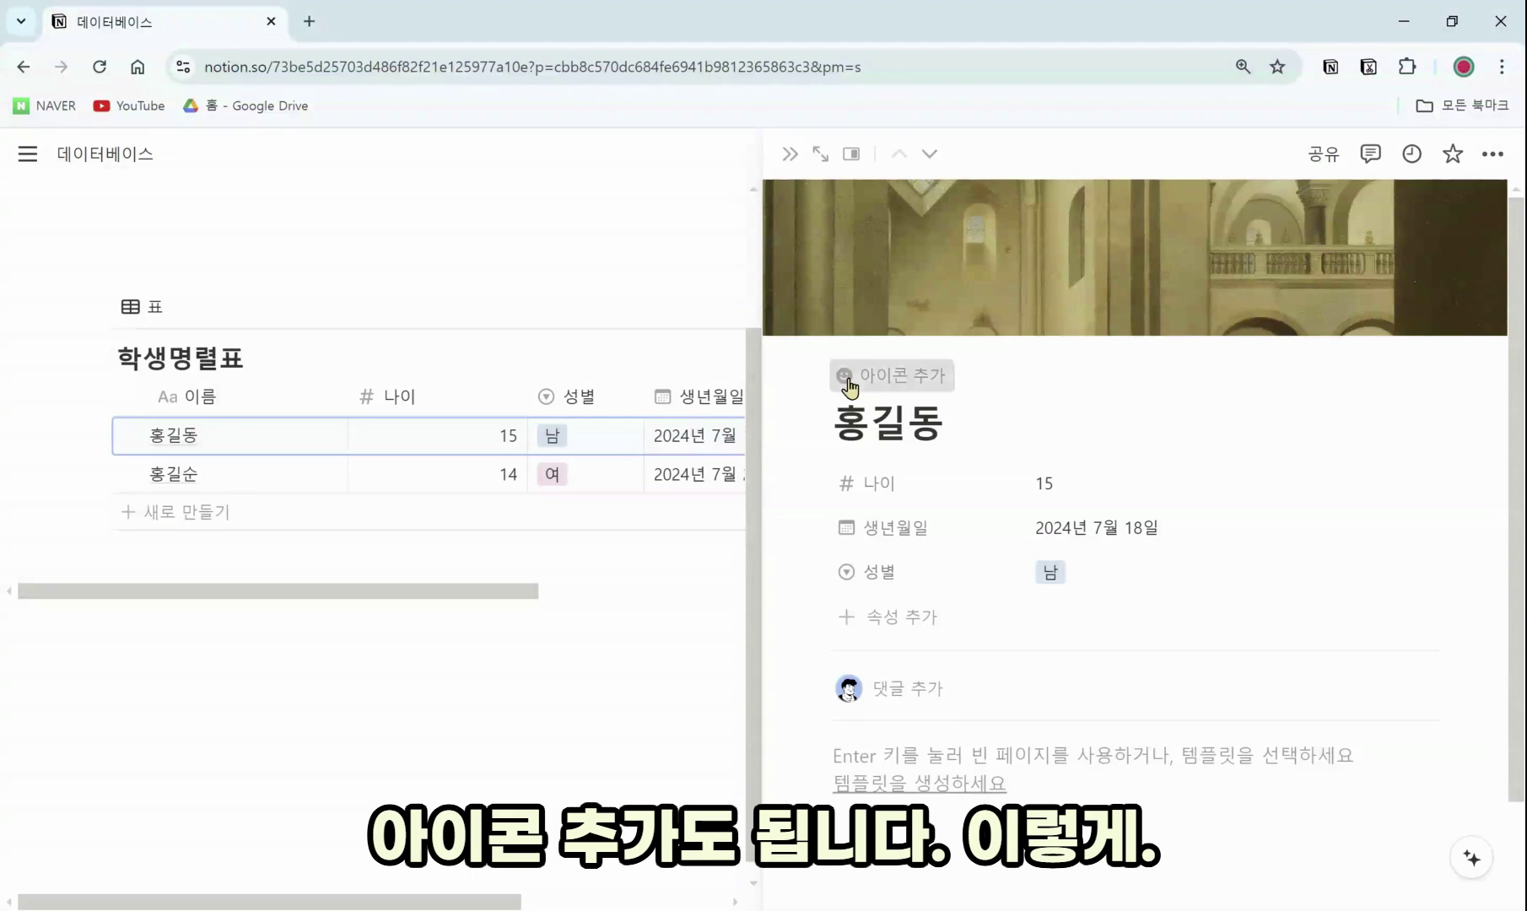
left_click(890, 371)
left_click(649, 582)
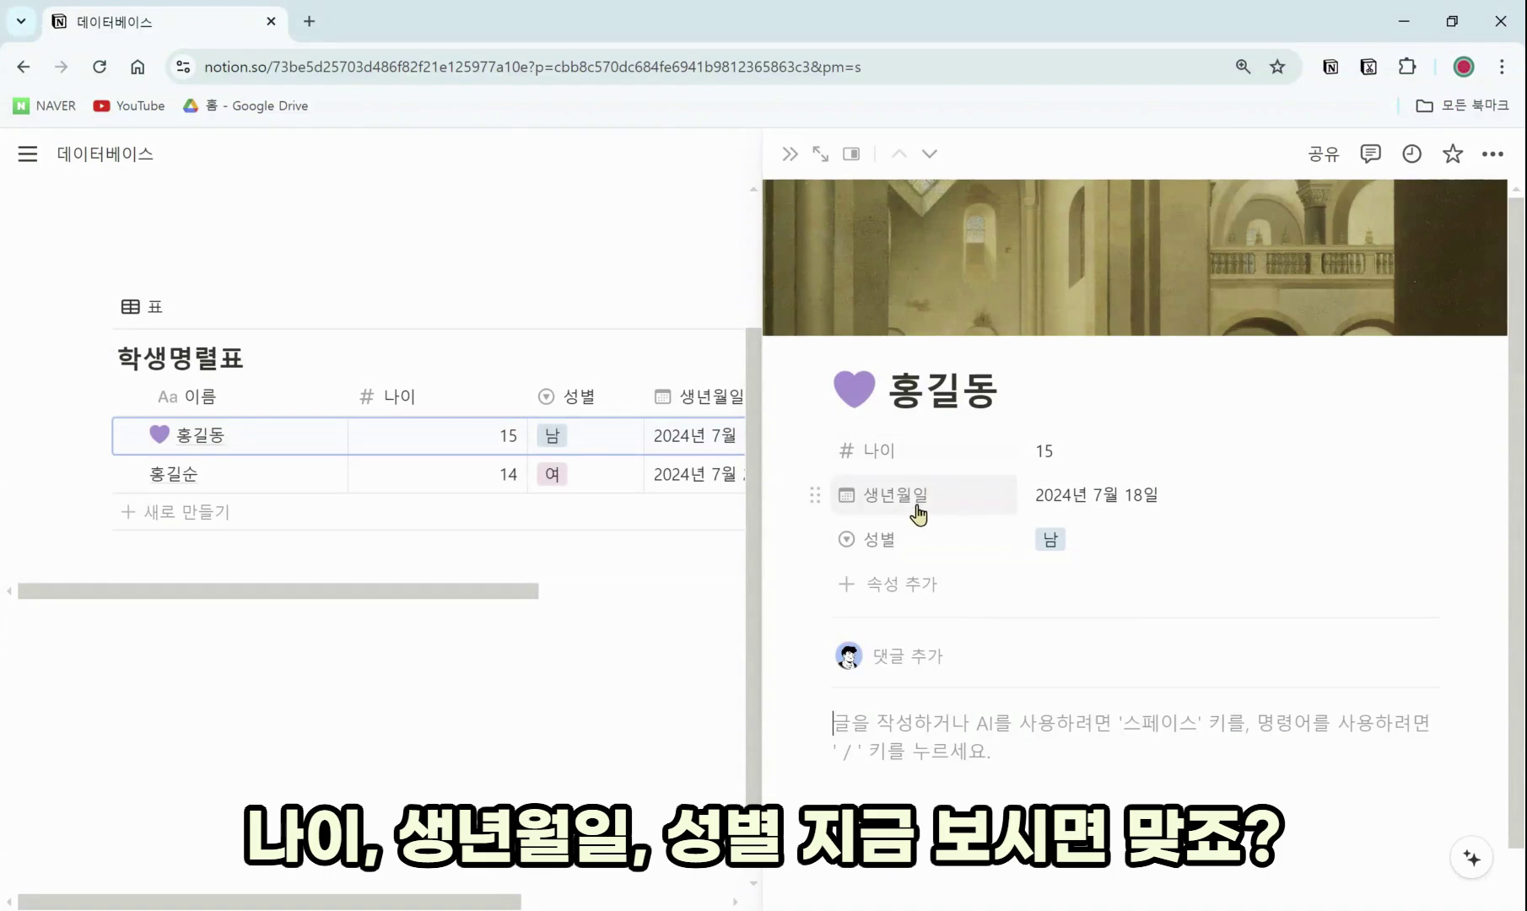
Step: Close the first student's page, reopen it from the table to review its properties, and close it again
left_click(789, 153)
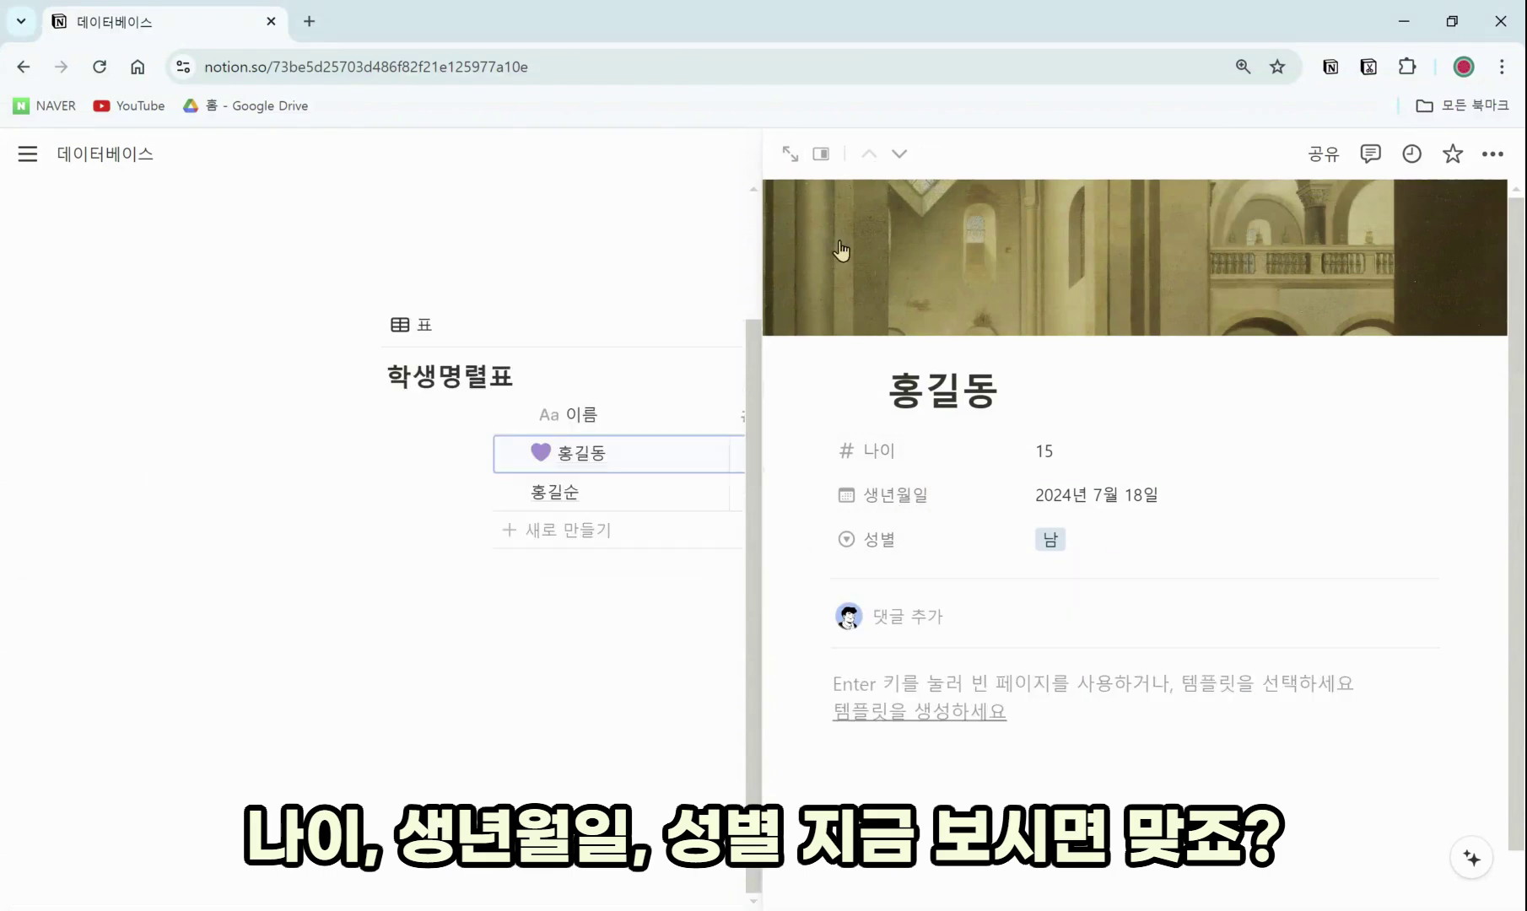
left_click(540, 453)
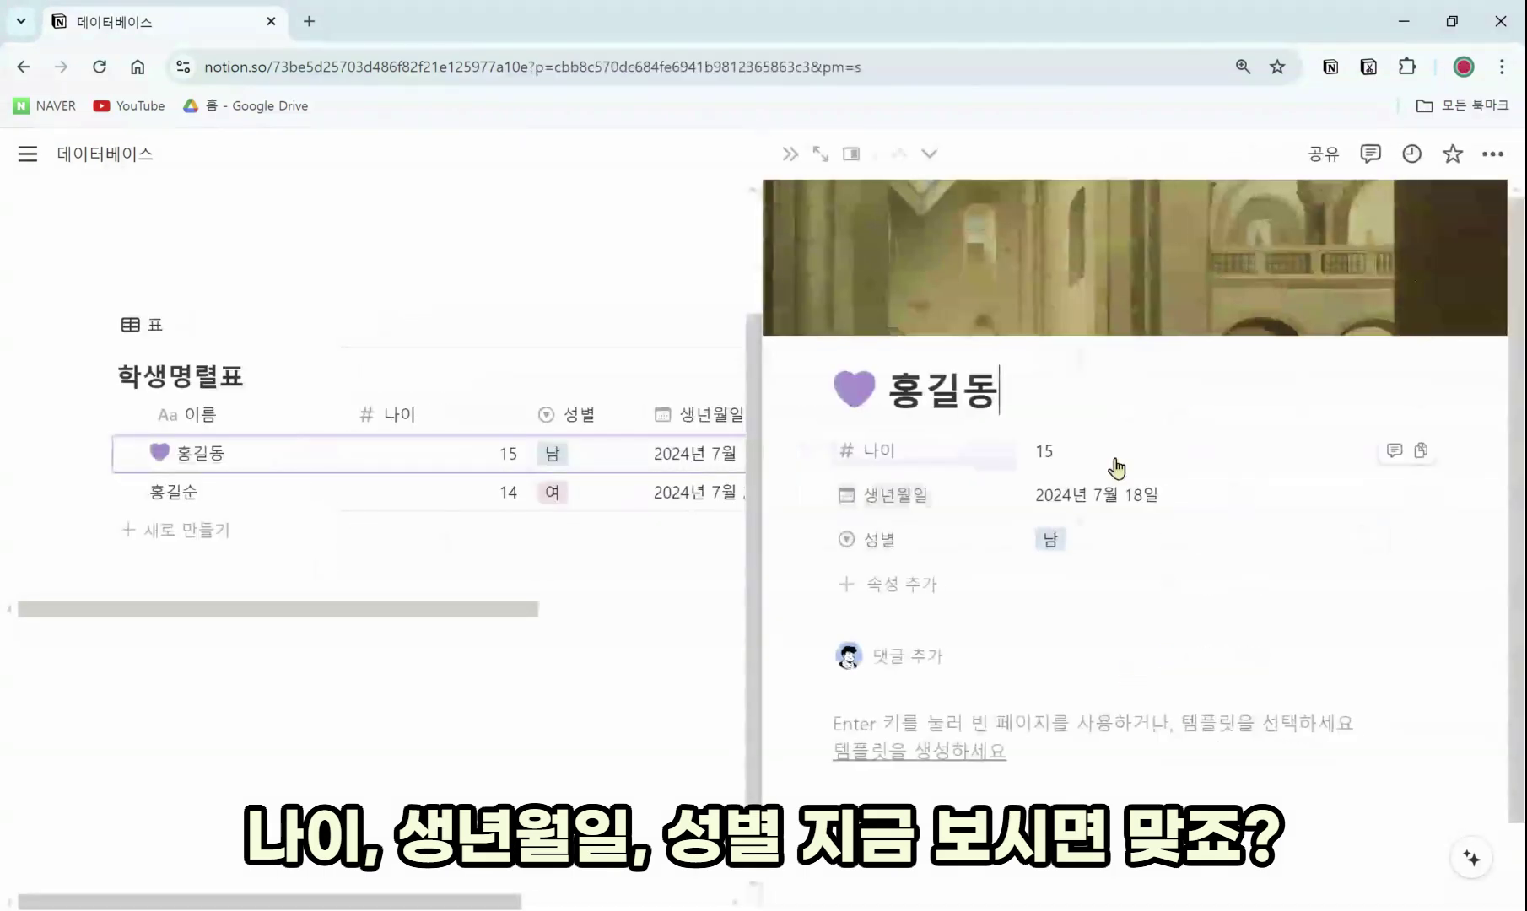
left_click(789, 153)
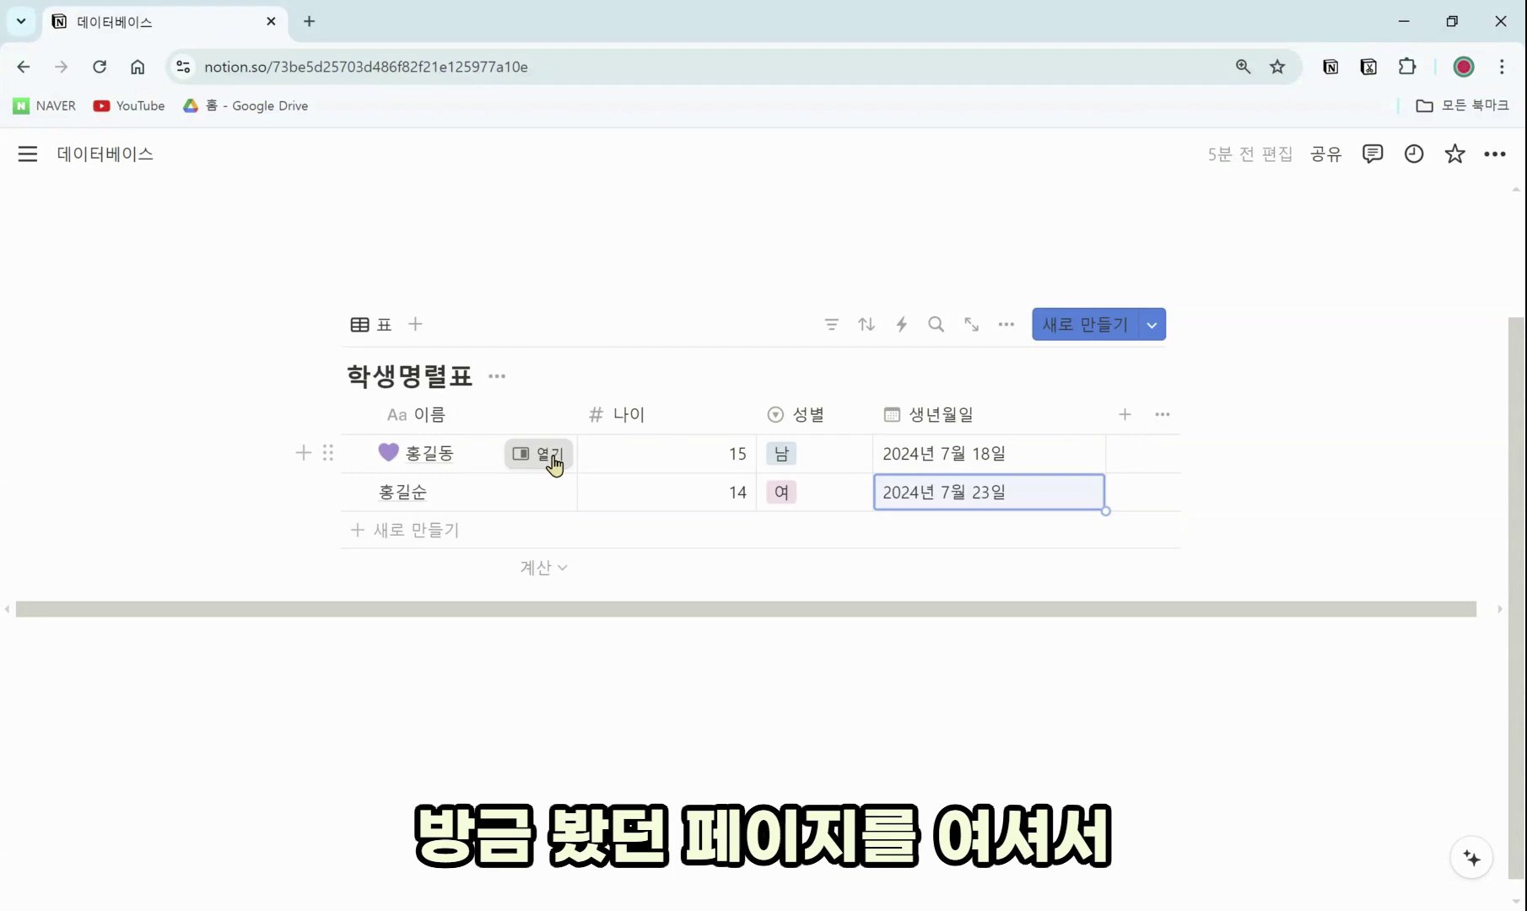
Step: Reopen the first student's page and add a text property named 특이사항 to it
left_click(557, 453)
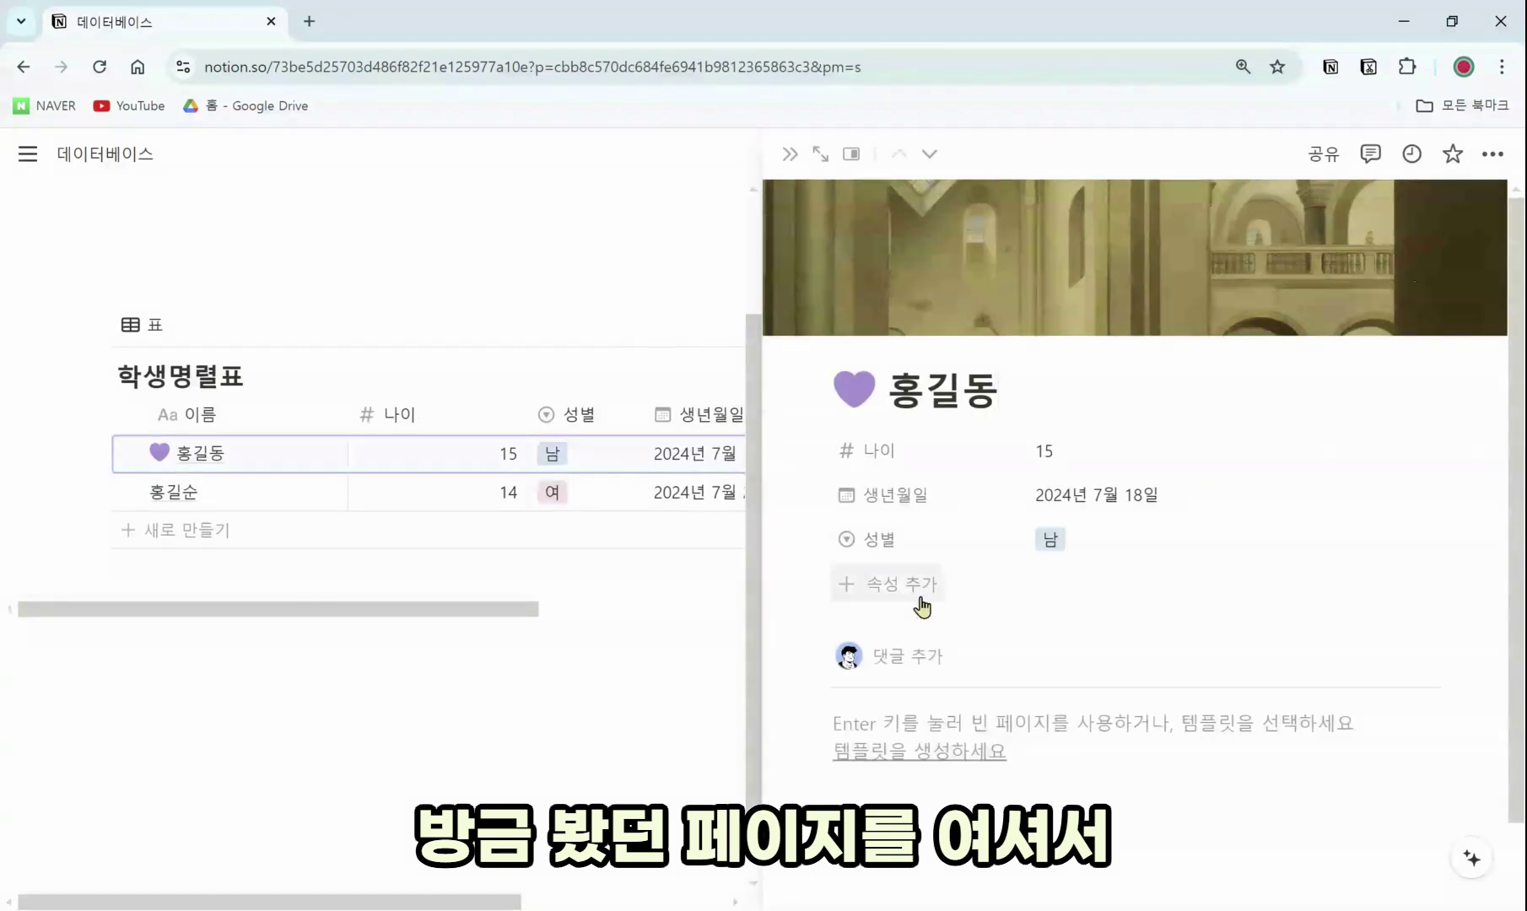
left_click(896, 585)
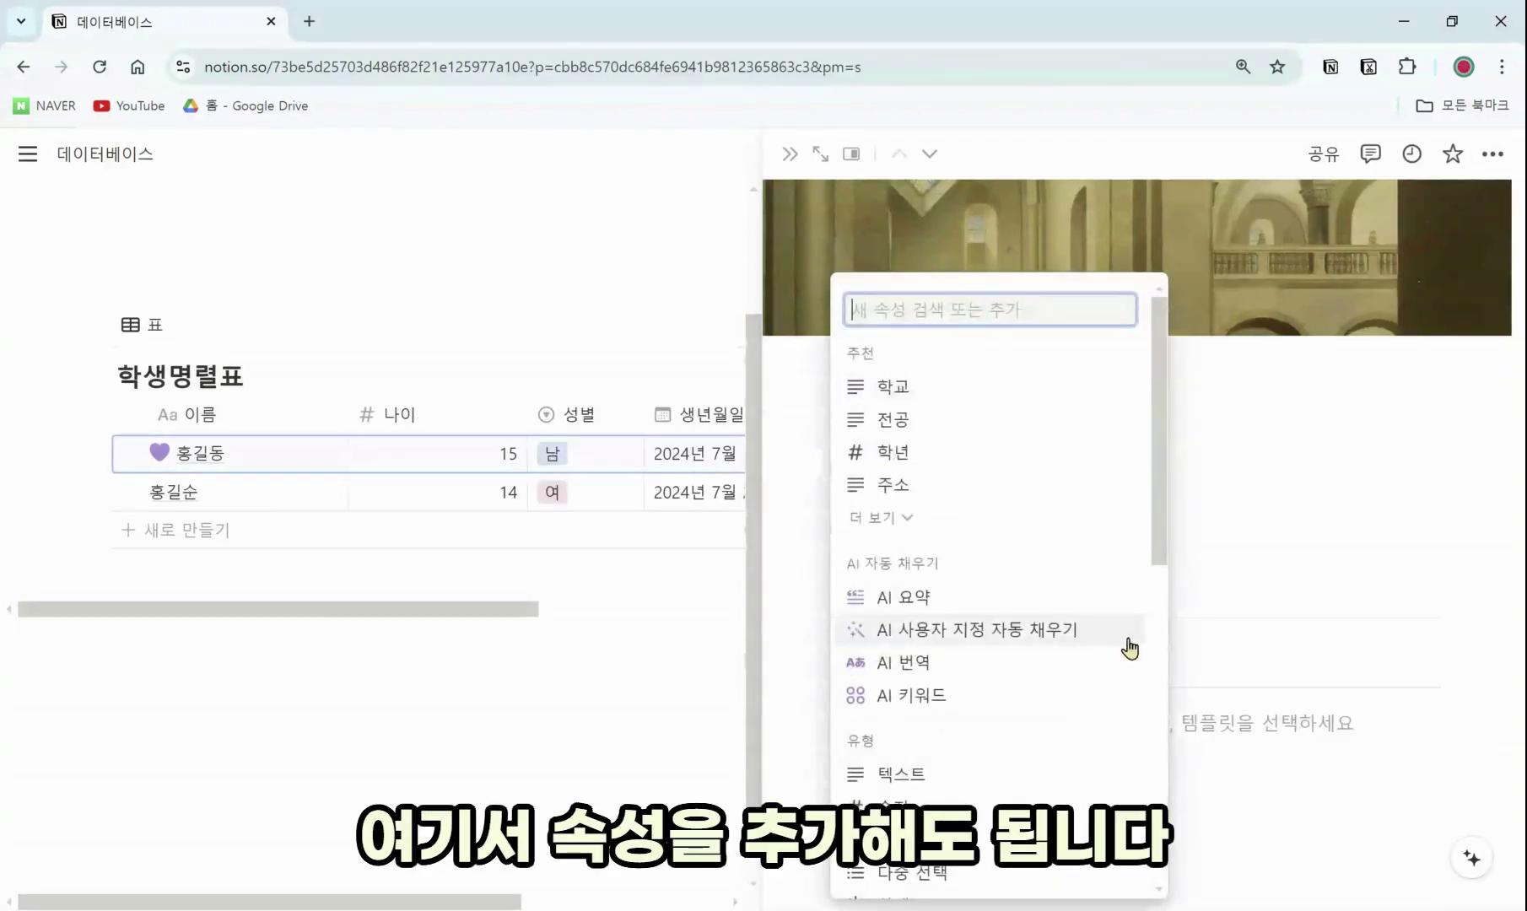
type("특이사")
left_click(1133, 648)
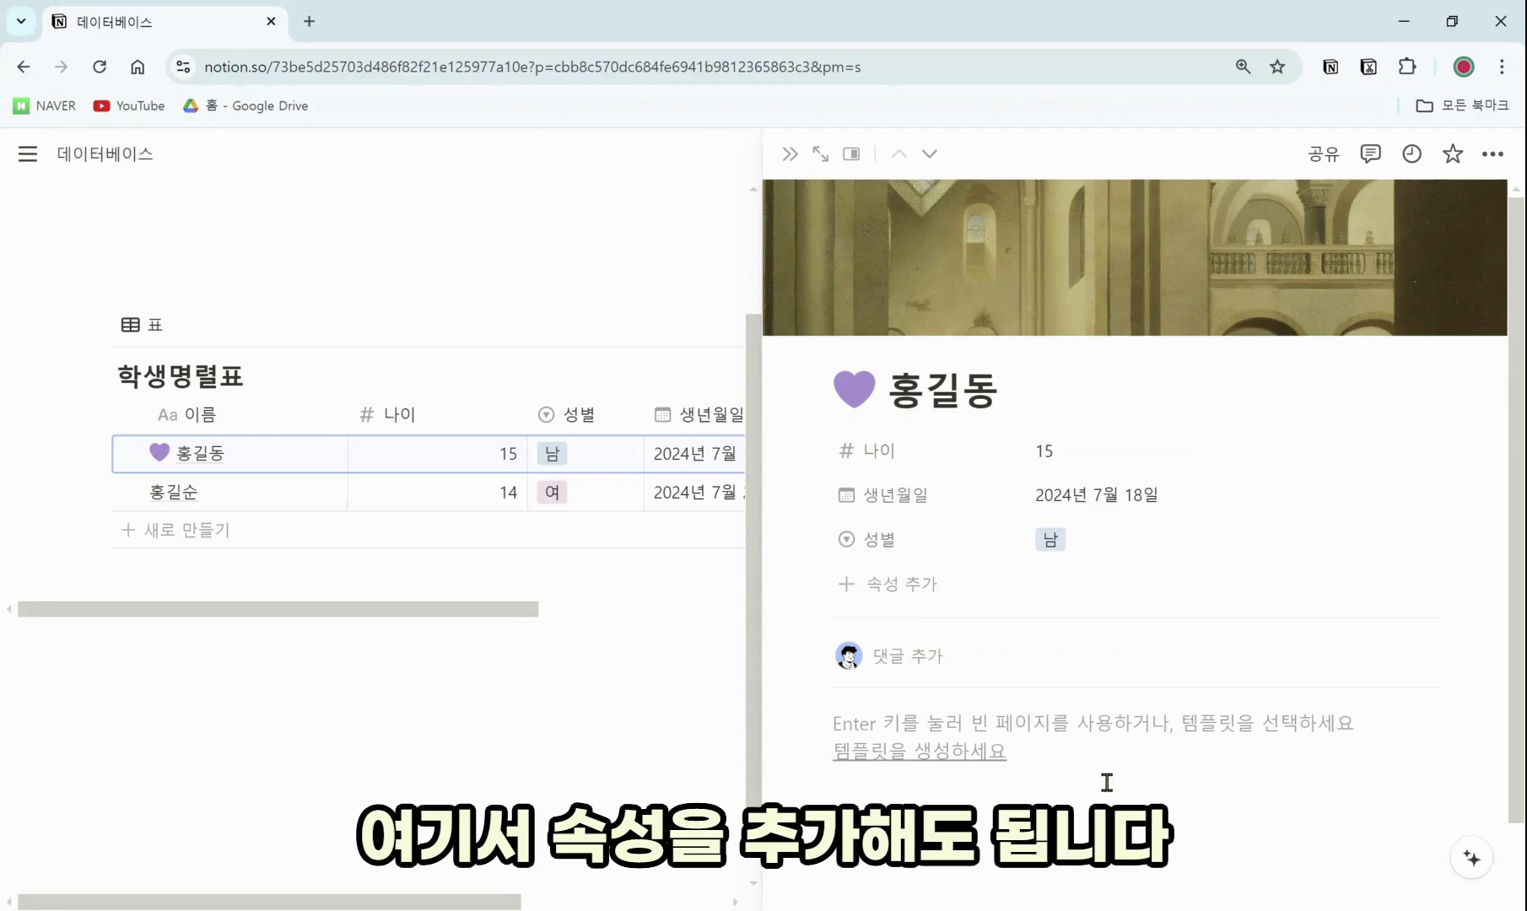
left_click(1158, 583)
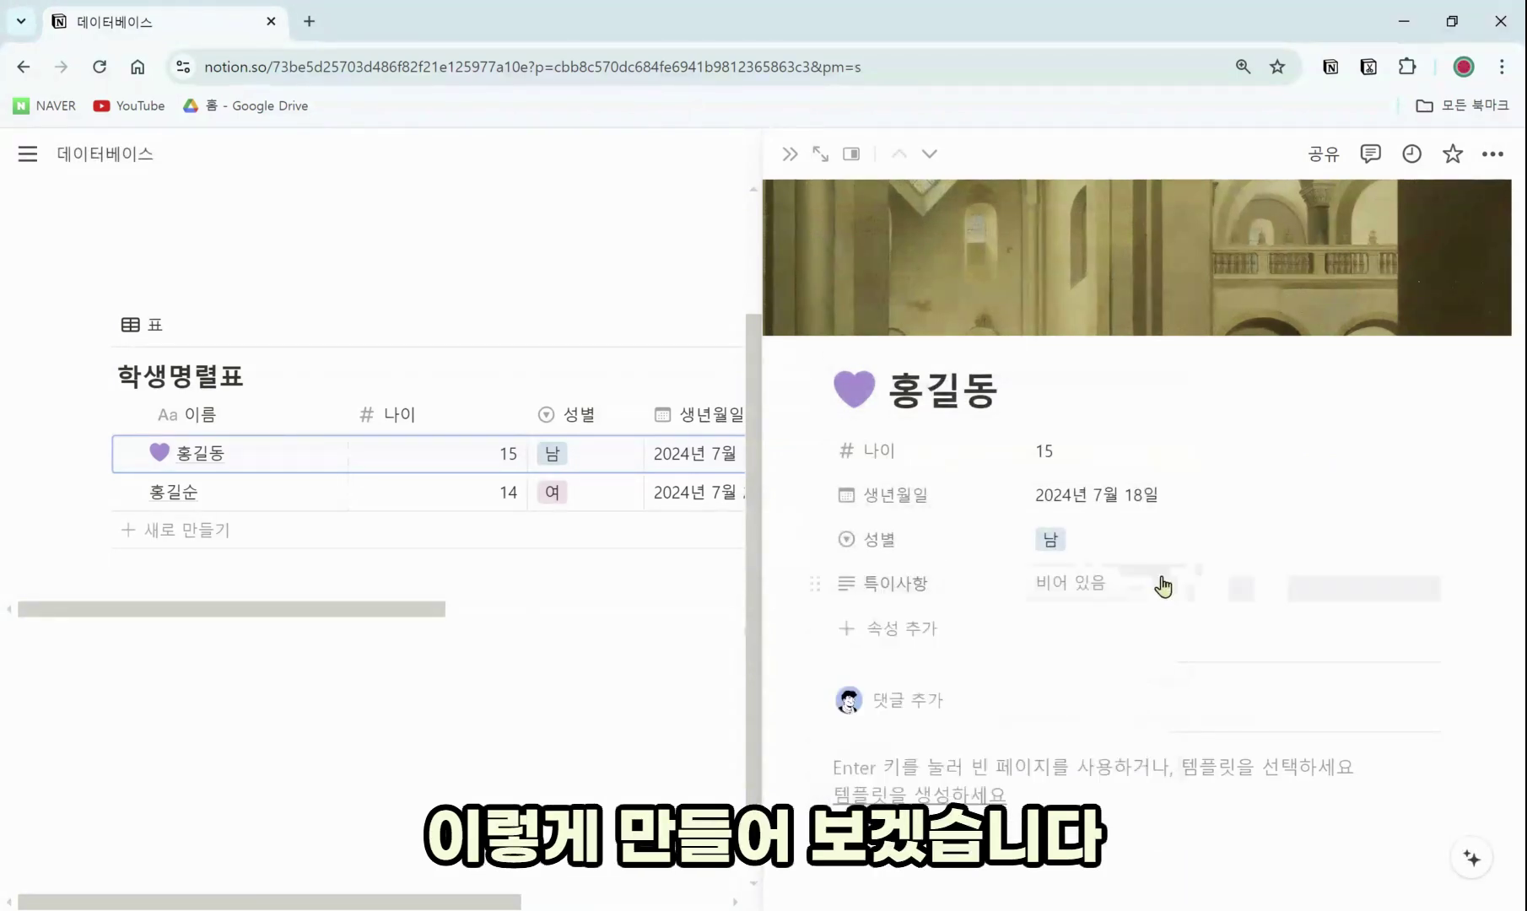
left_click(870, 582)
left_click(945, 660)
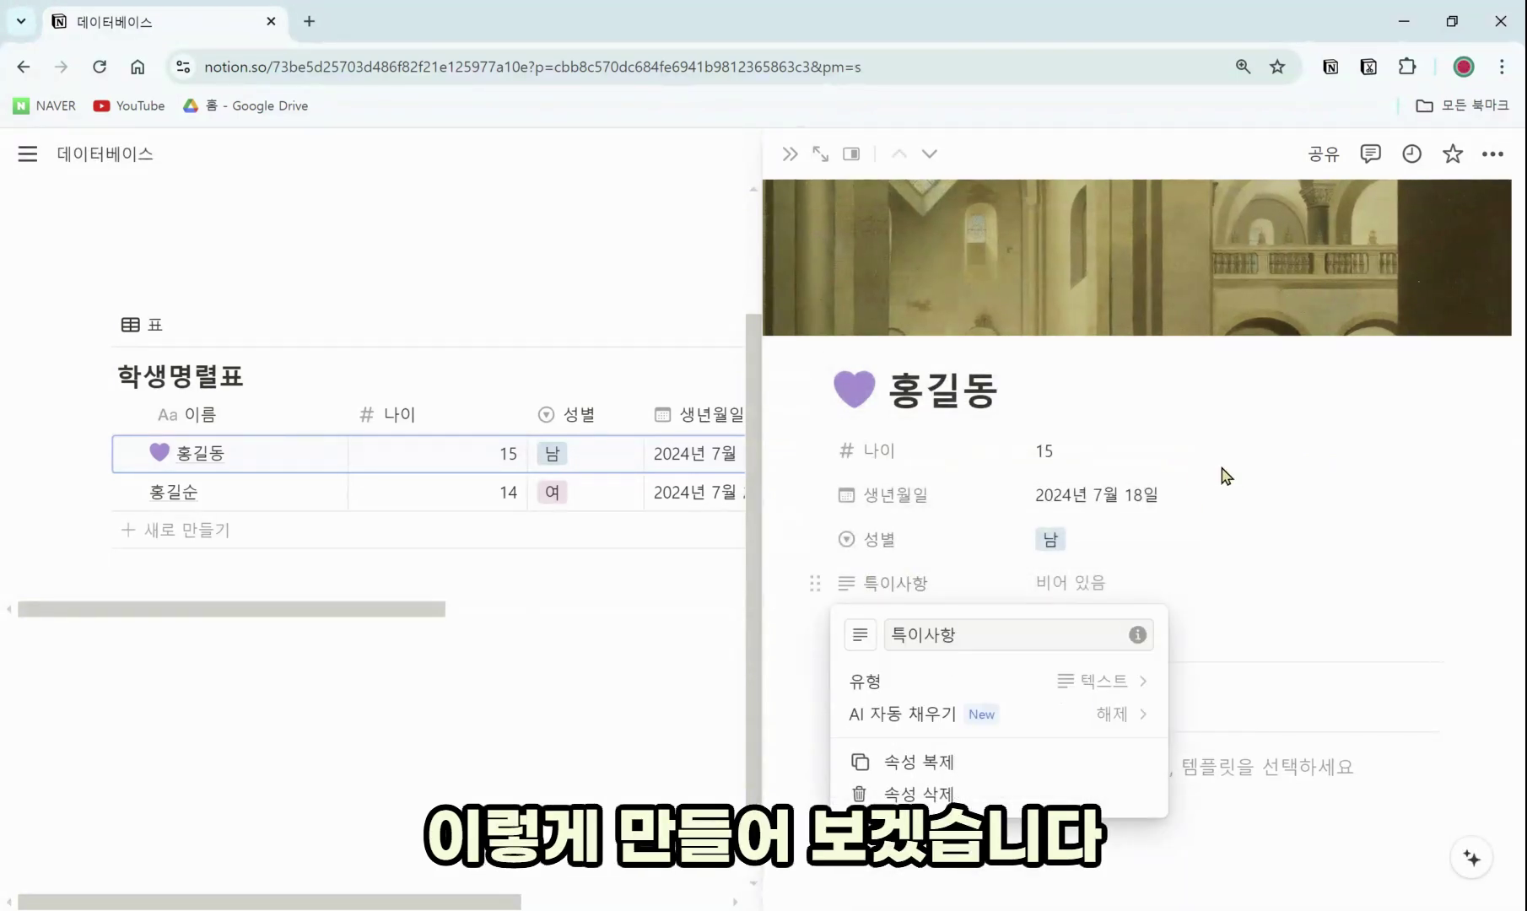
left_click(1083, 685)
left_click(1236, 616)
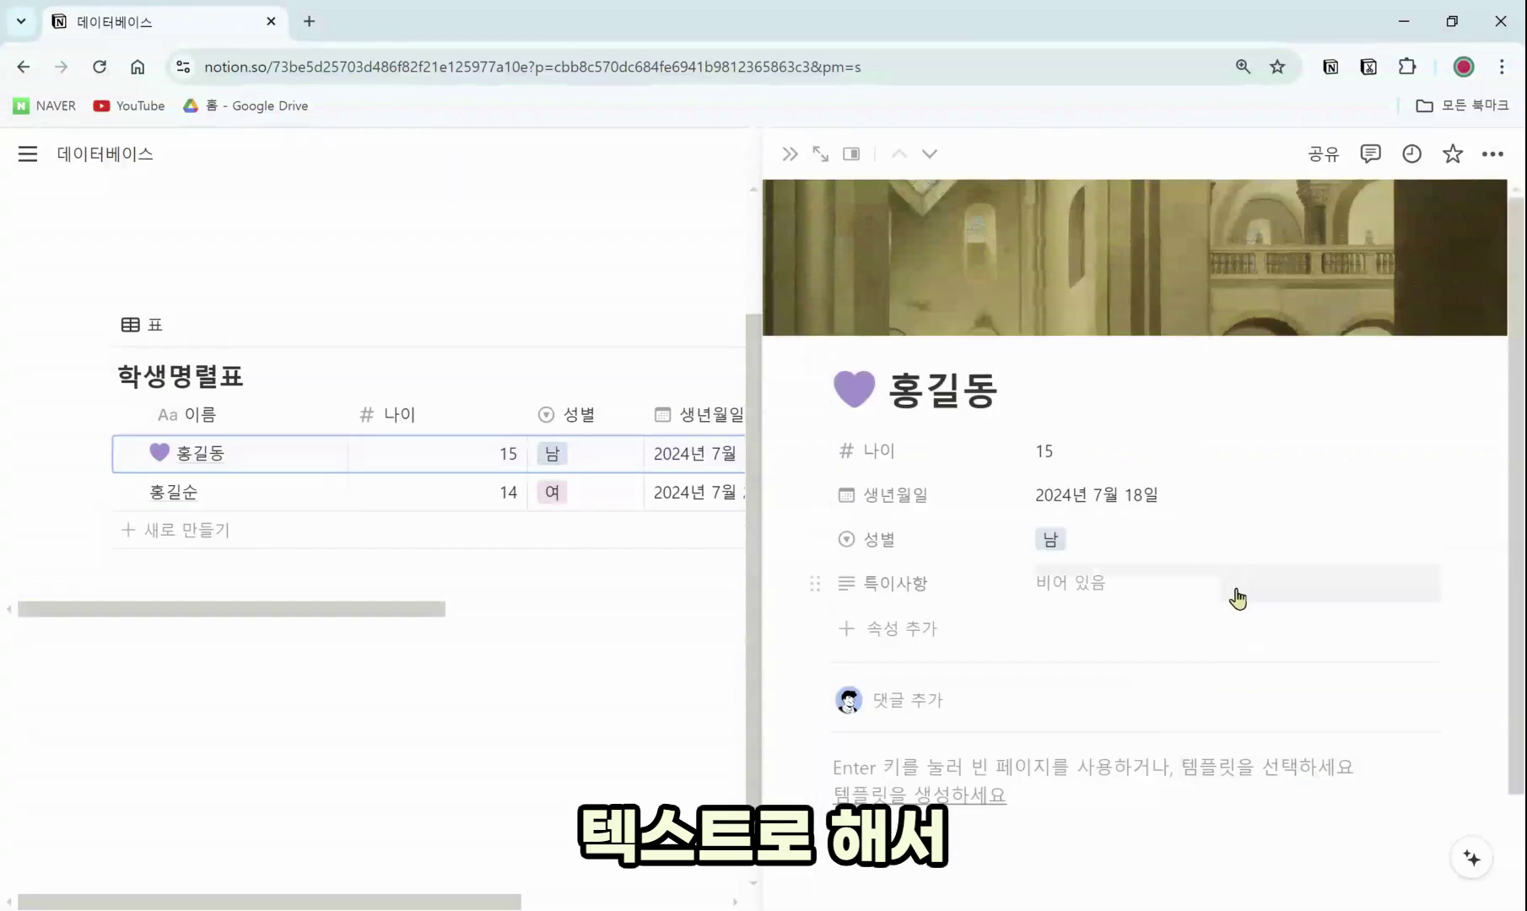
Step: Enter 똑똑함. as the first student's 특이사항 value and close the page
left_click(1097, 583)
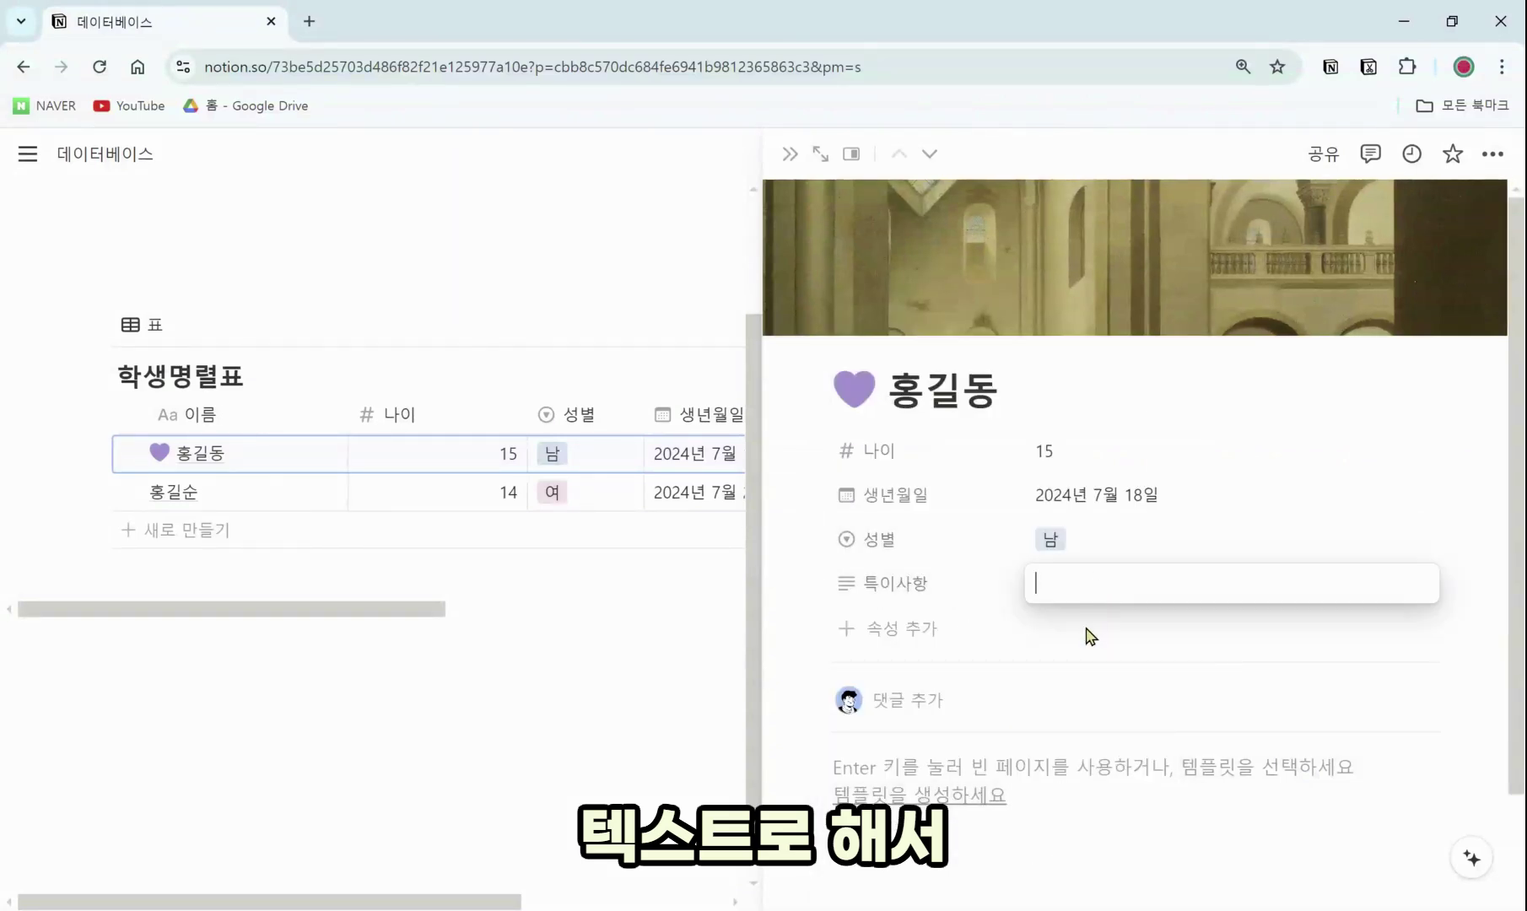
type("똑똑ㄱ")
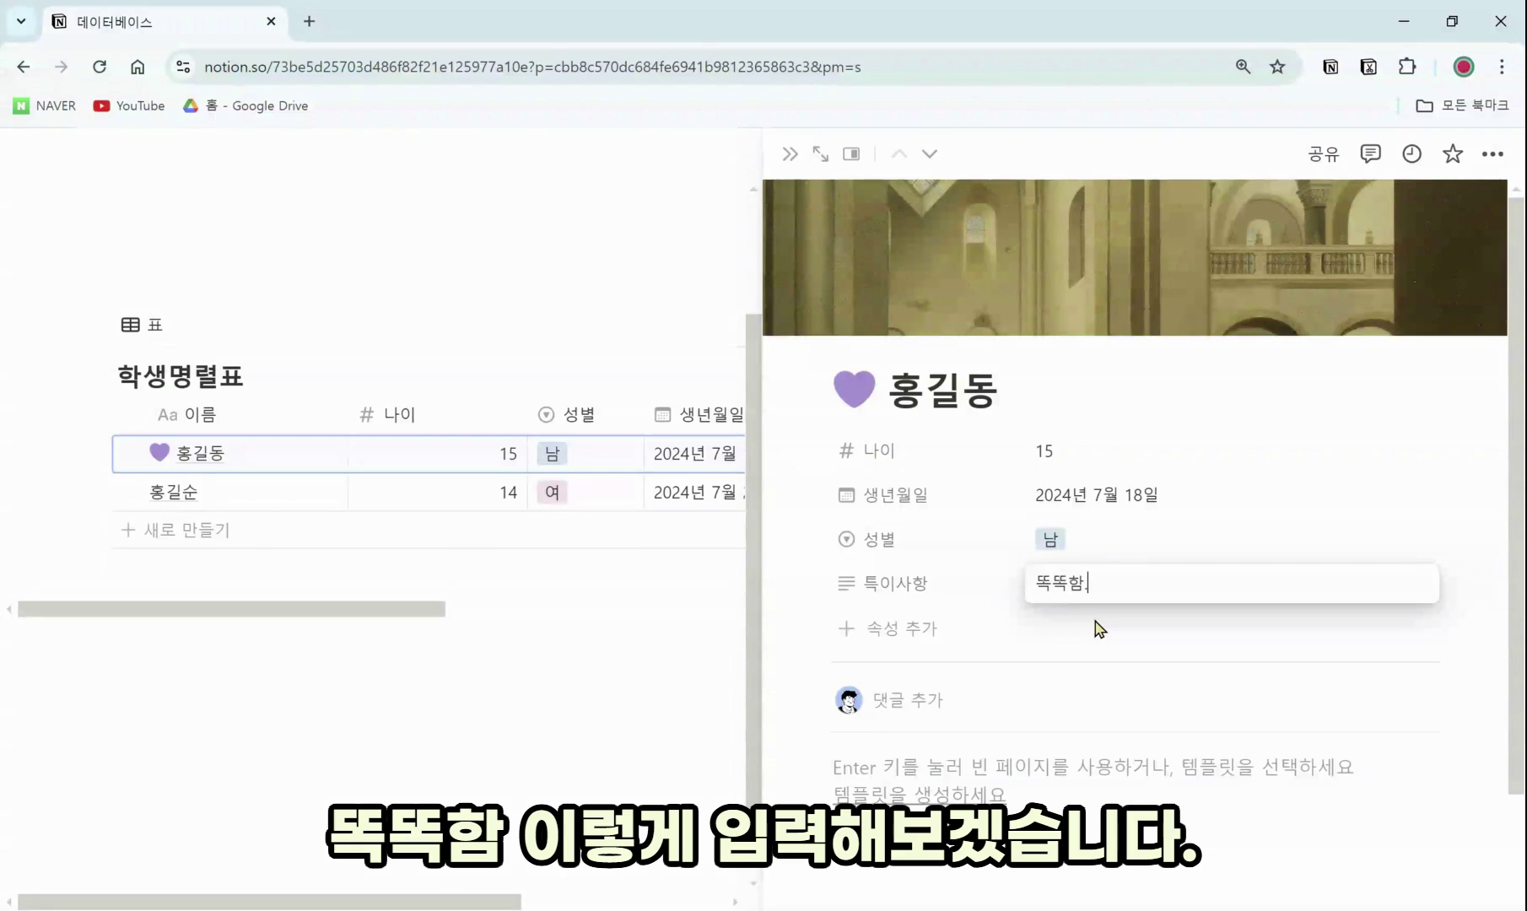
type(".")
key("Escape")
left_click(790, 153)
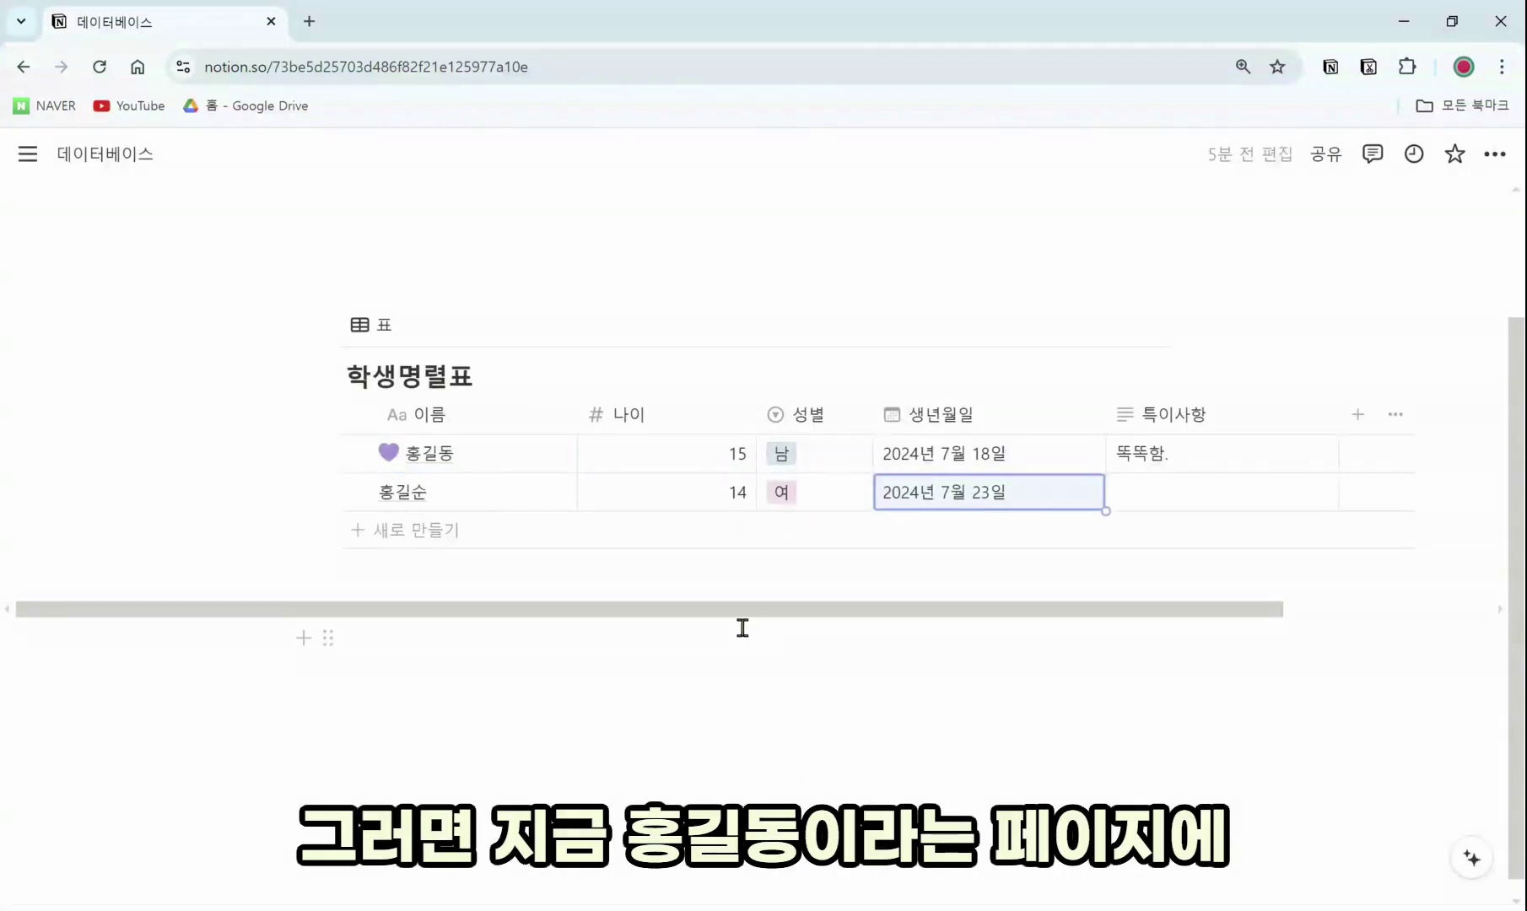
Step: Open the first student's page to check its filled-in properties against the table row, and close it
mouse_move(567, 471)
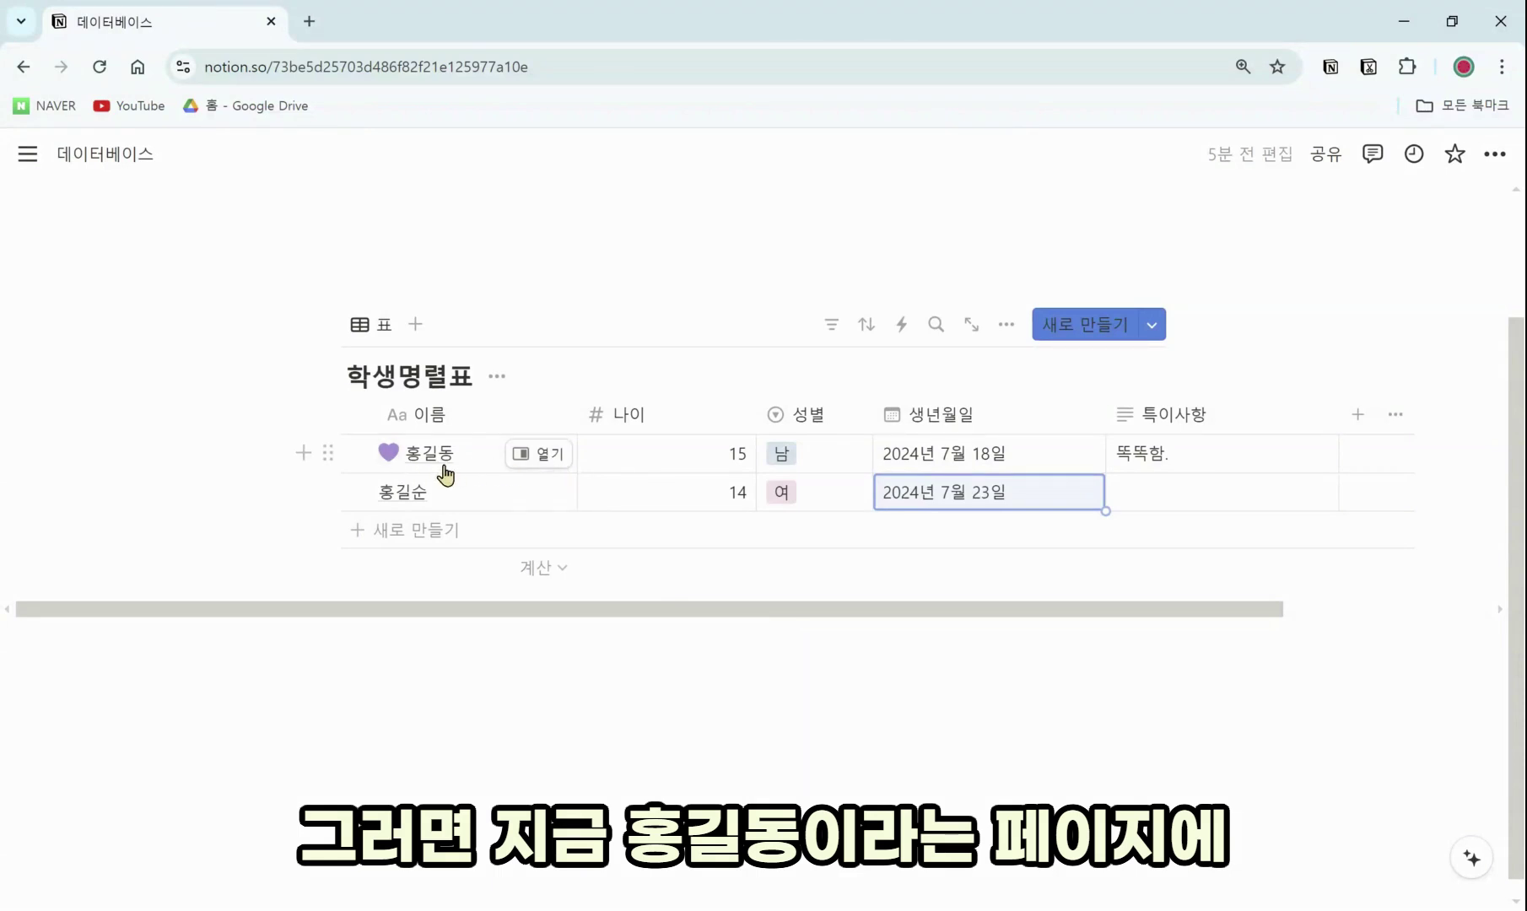
left_click(550, 460)
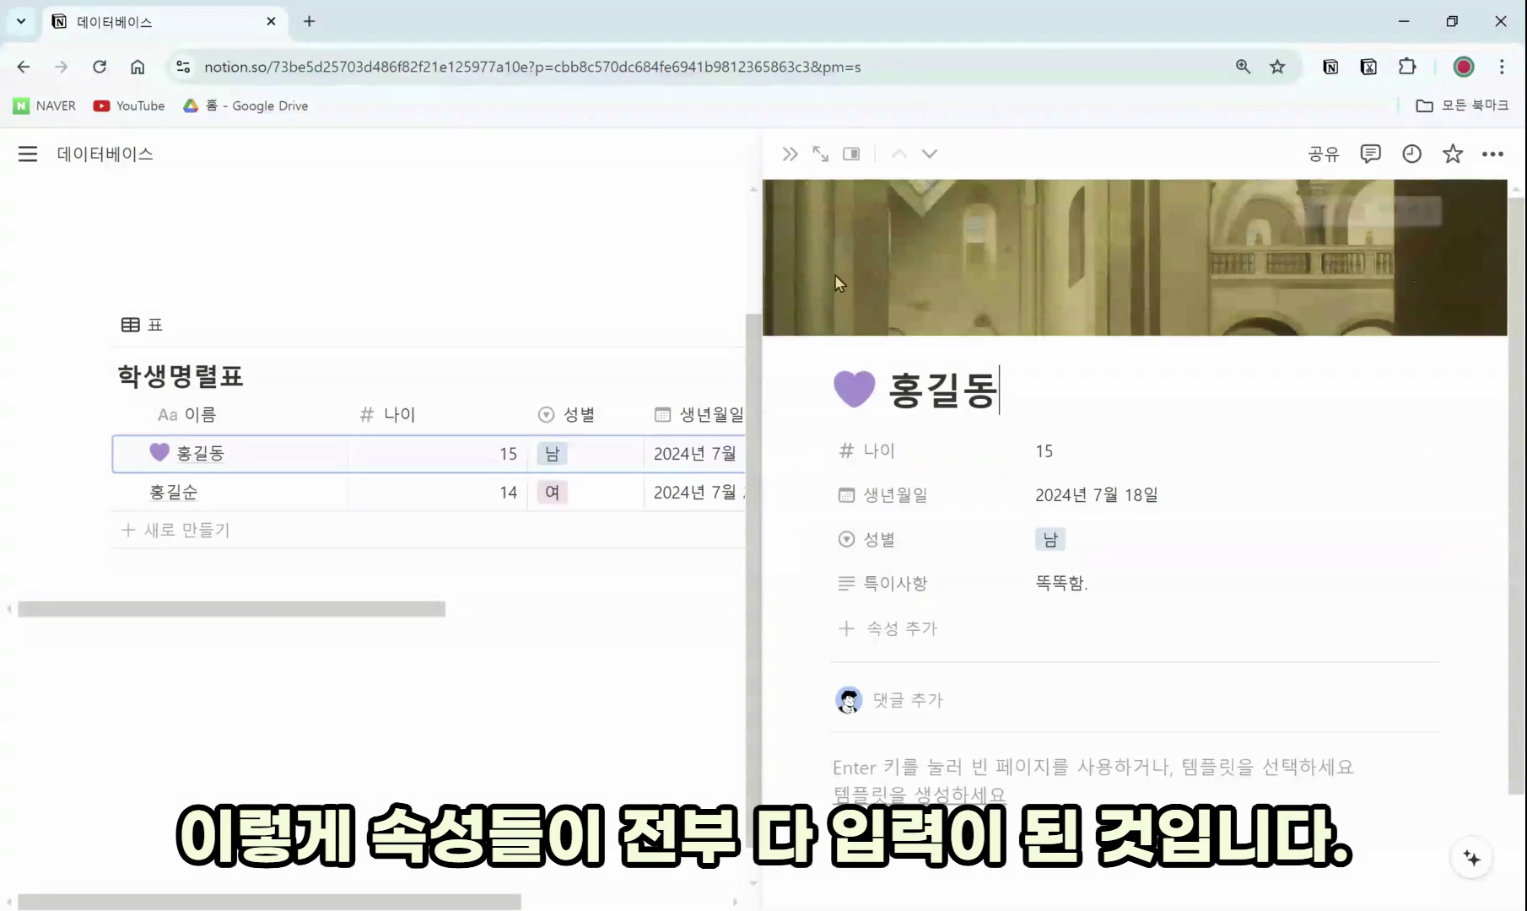
left_click(790, 153)
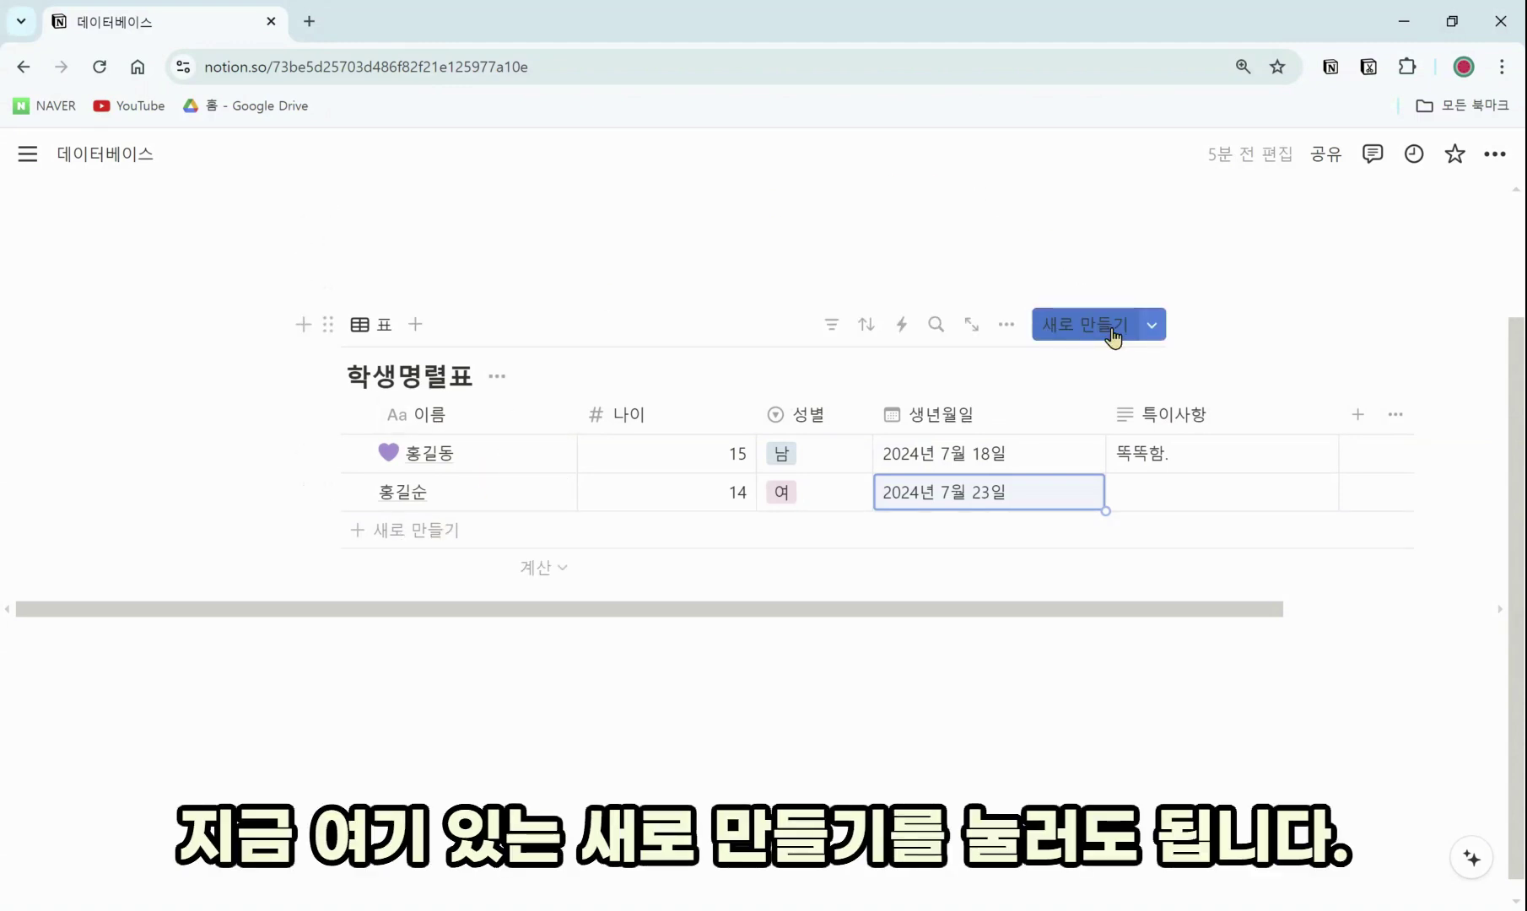
Step: Add a new row below the two students and enter the third student's name
left_click(438, 547)
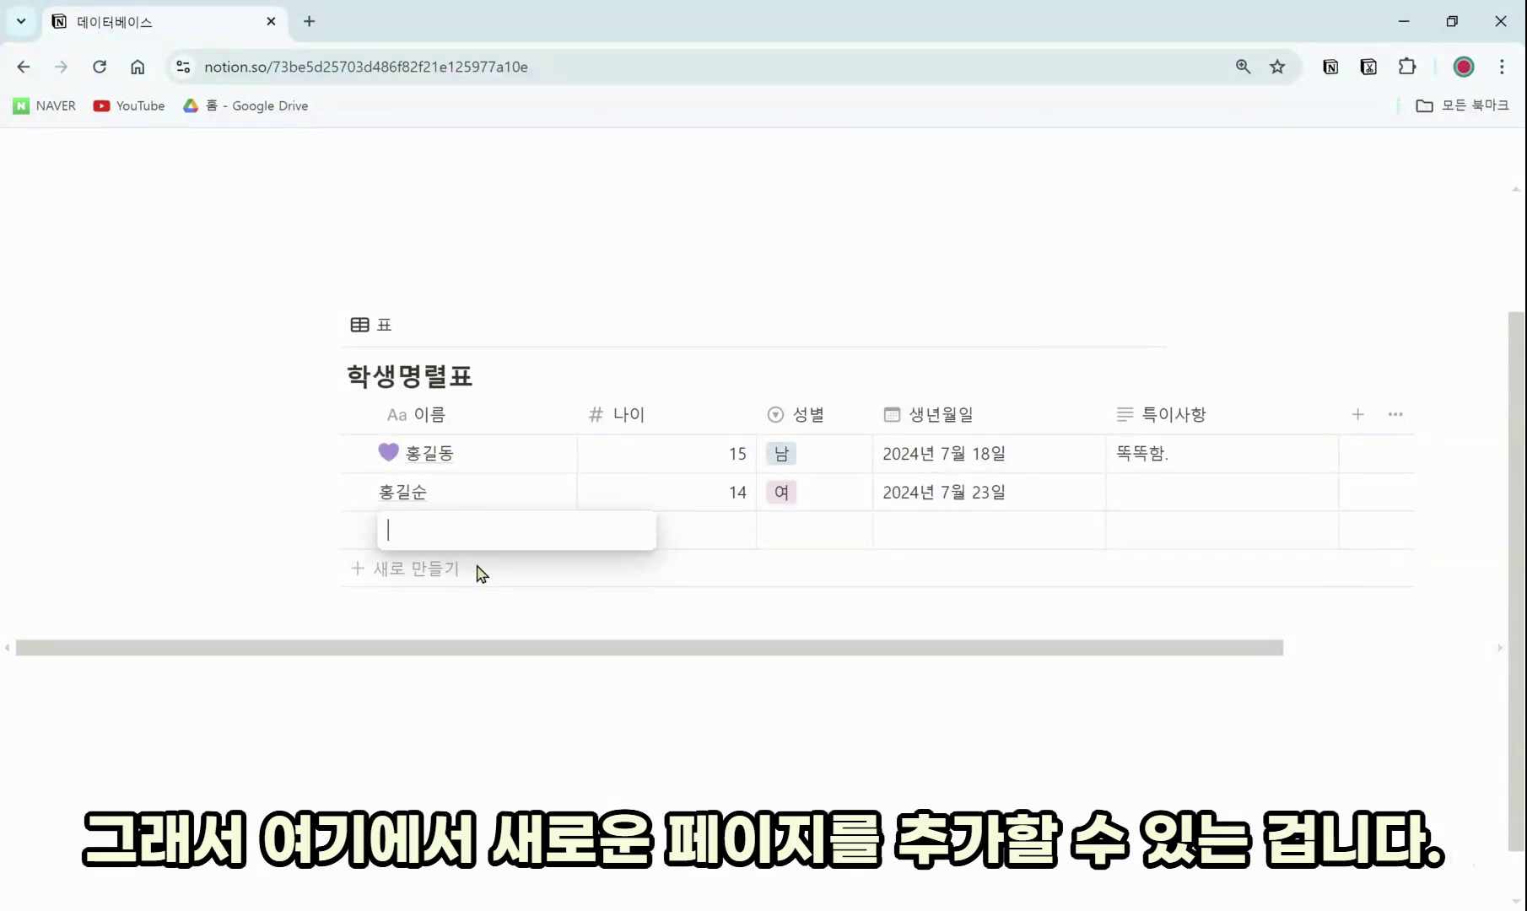
type("유재세")
key("Return")
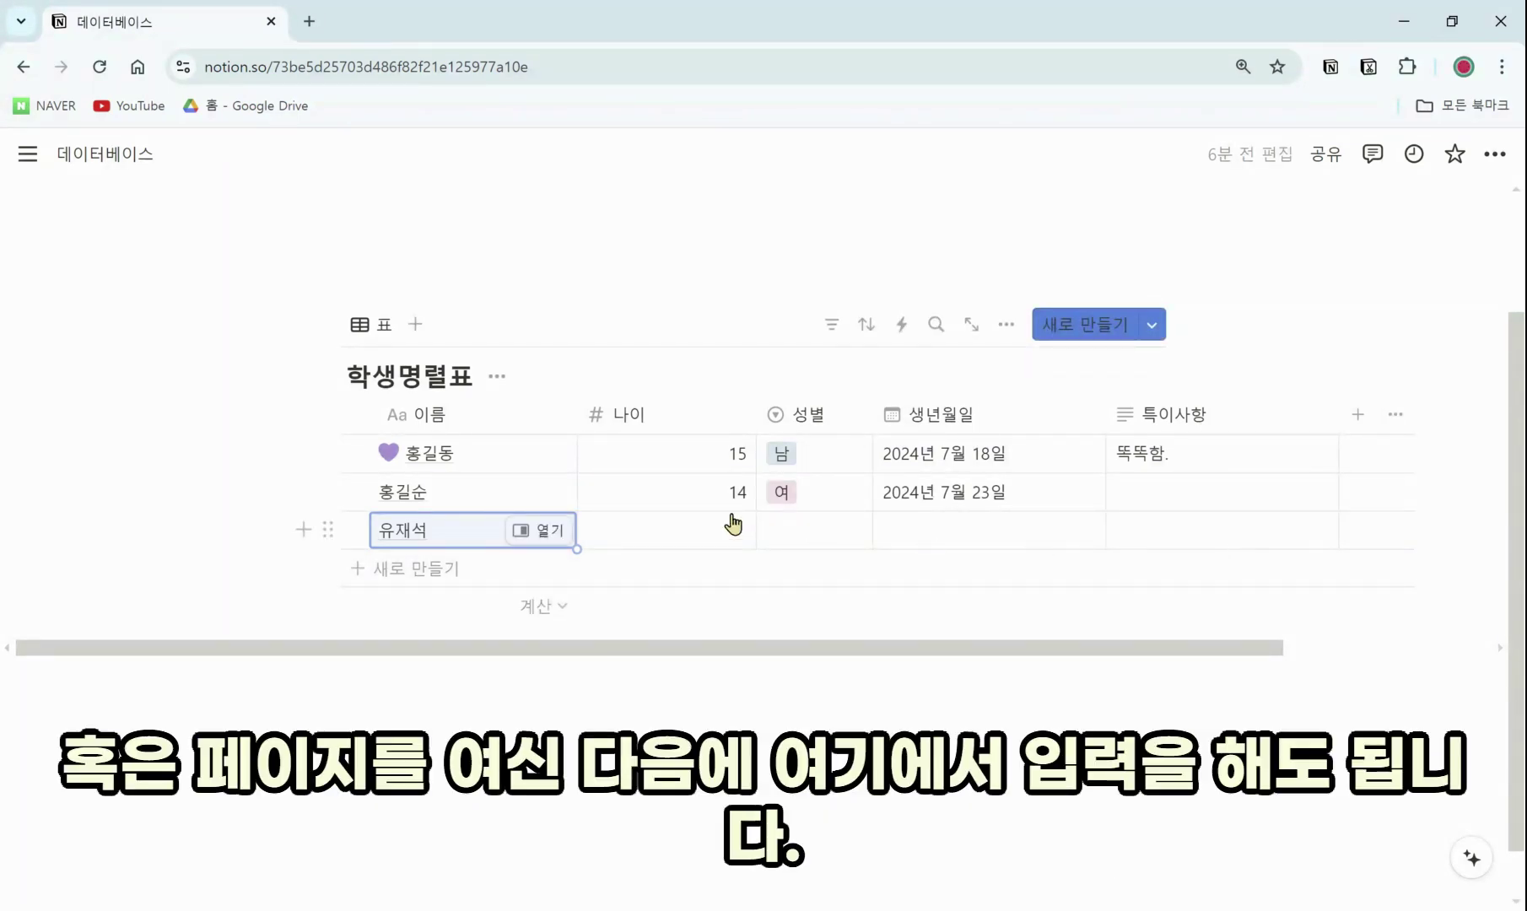
Step: Open the third student's page, set 나이 to 33 there, and close the page
left_click(538, 531)
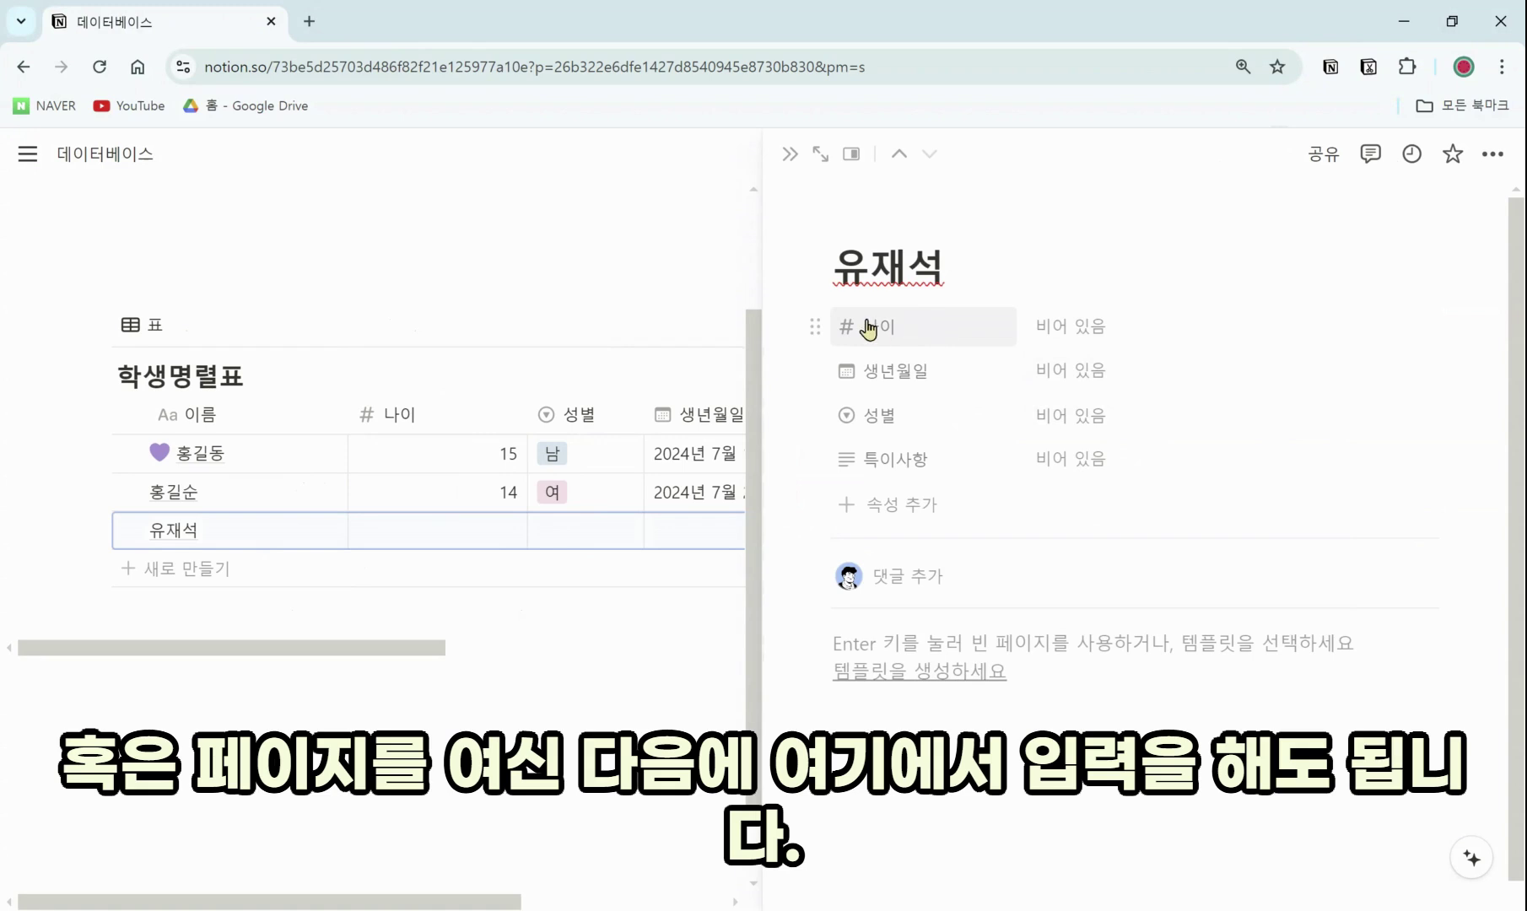
left_click(1077, 332)
type("33")
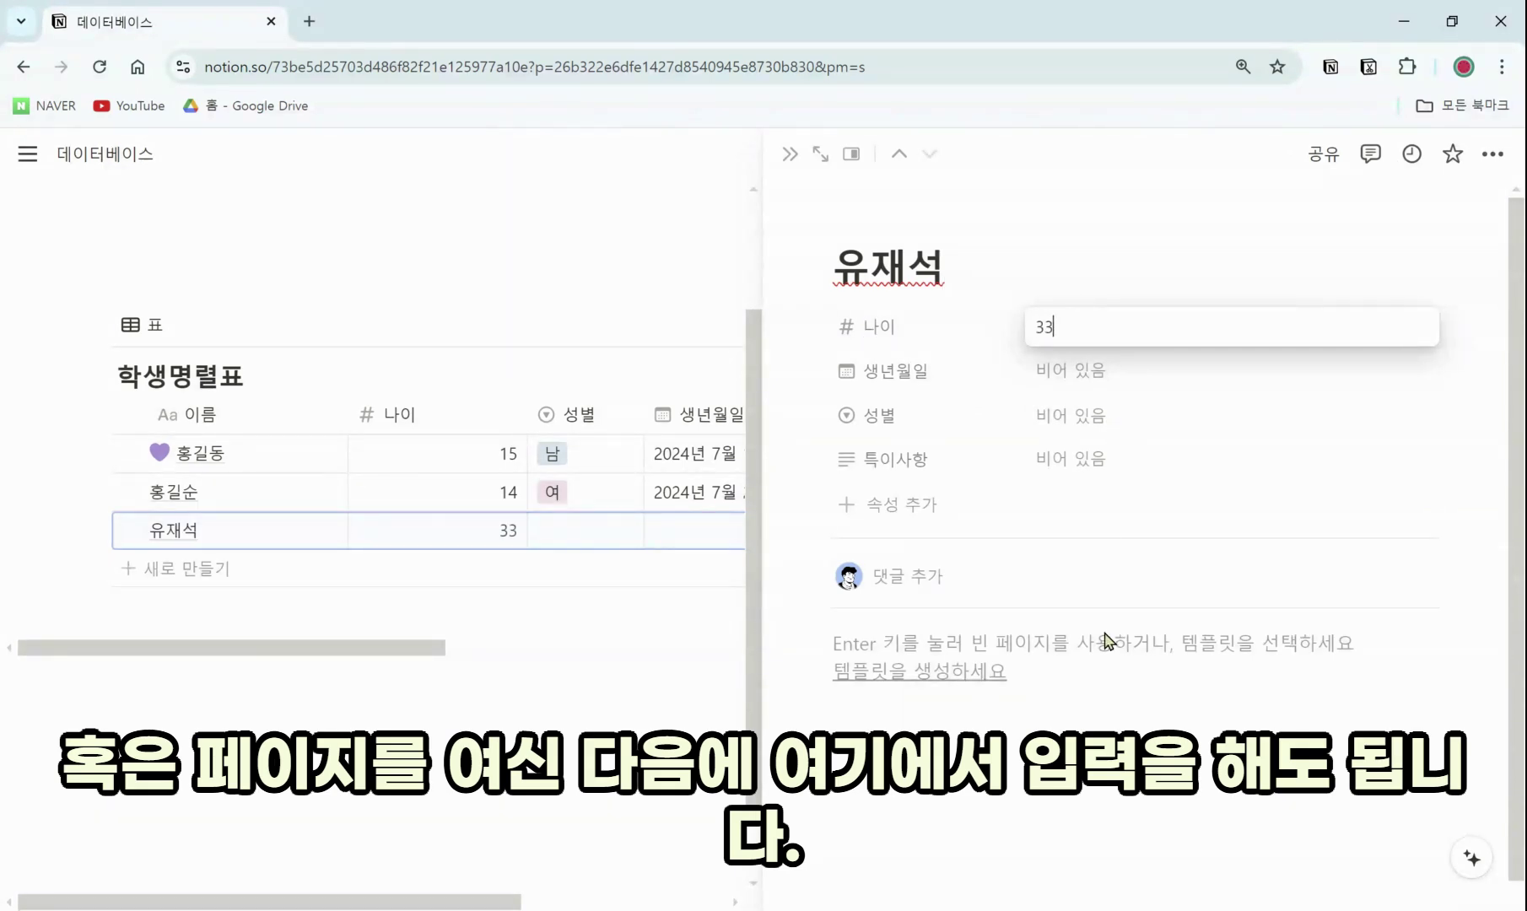
key("Return")
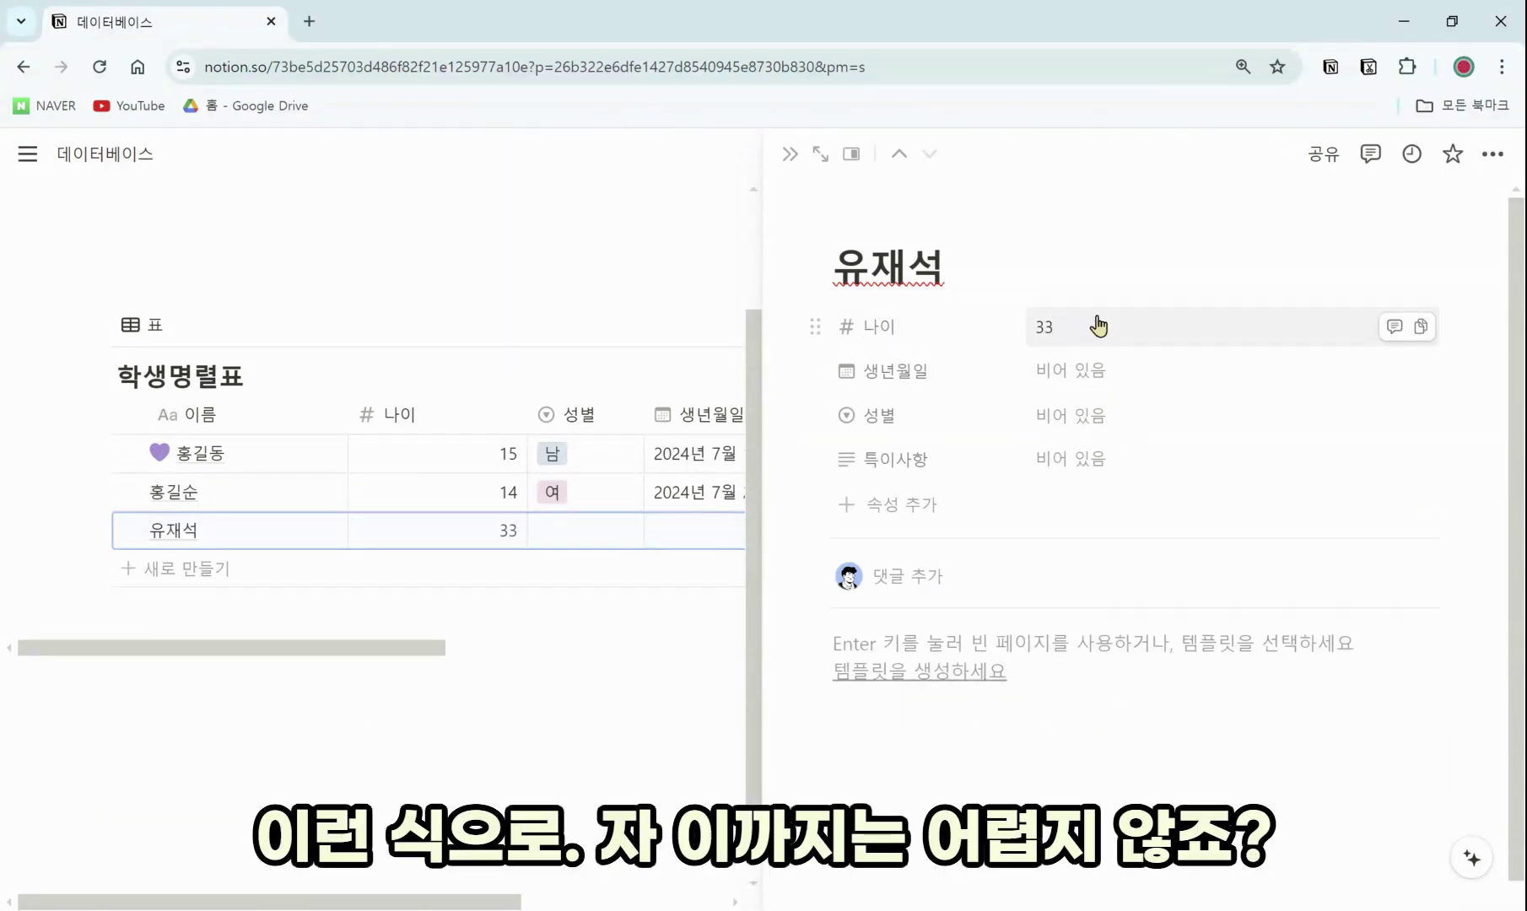
left_click(790, 153)
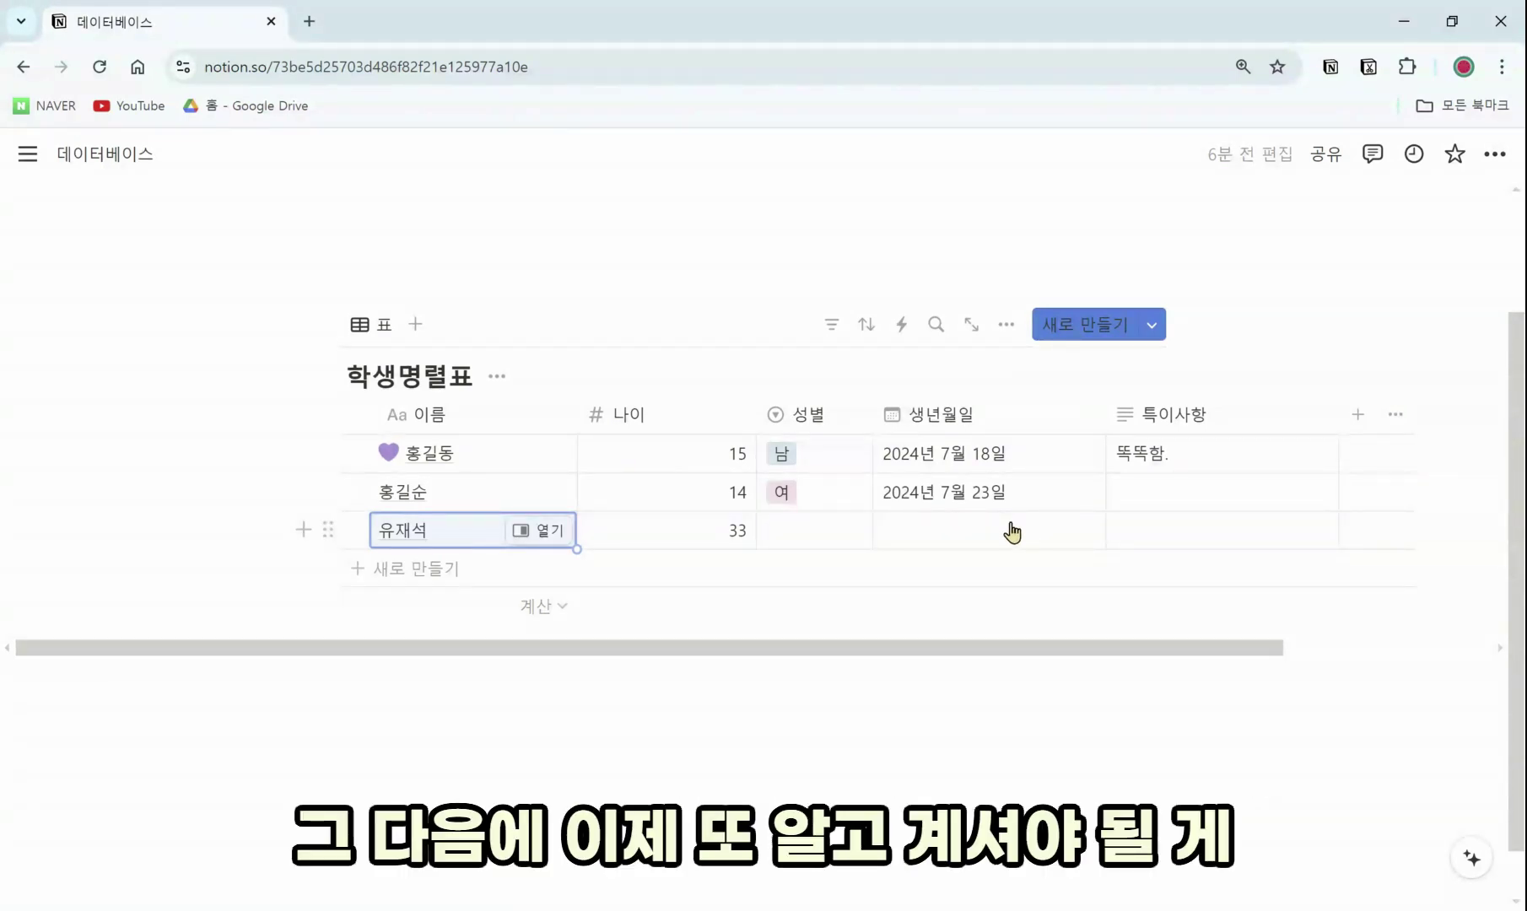
Step: Name the table view of the student list 학생 현황 in its view settings
left_click(1006, 325)
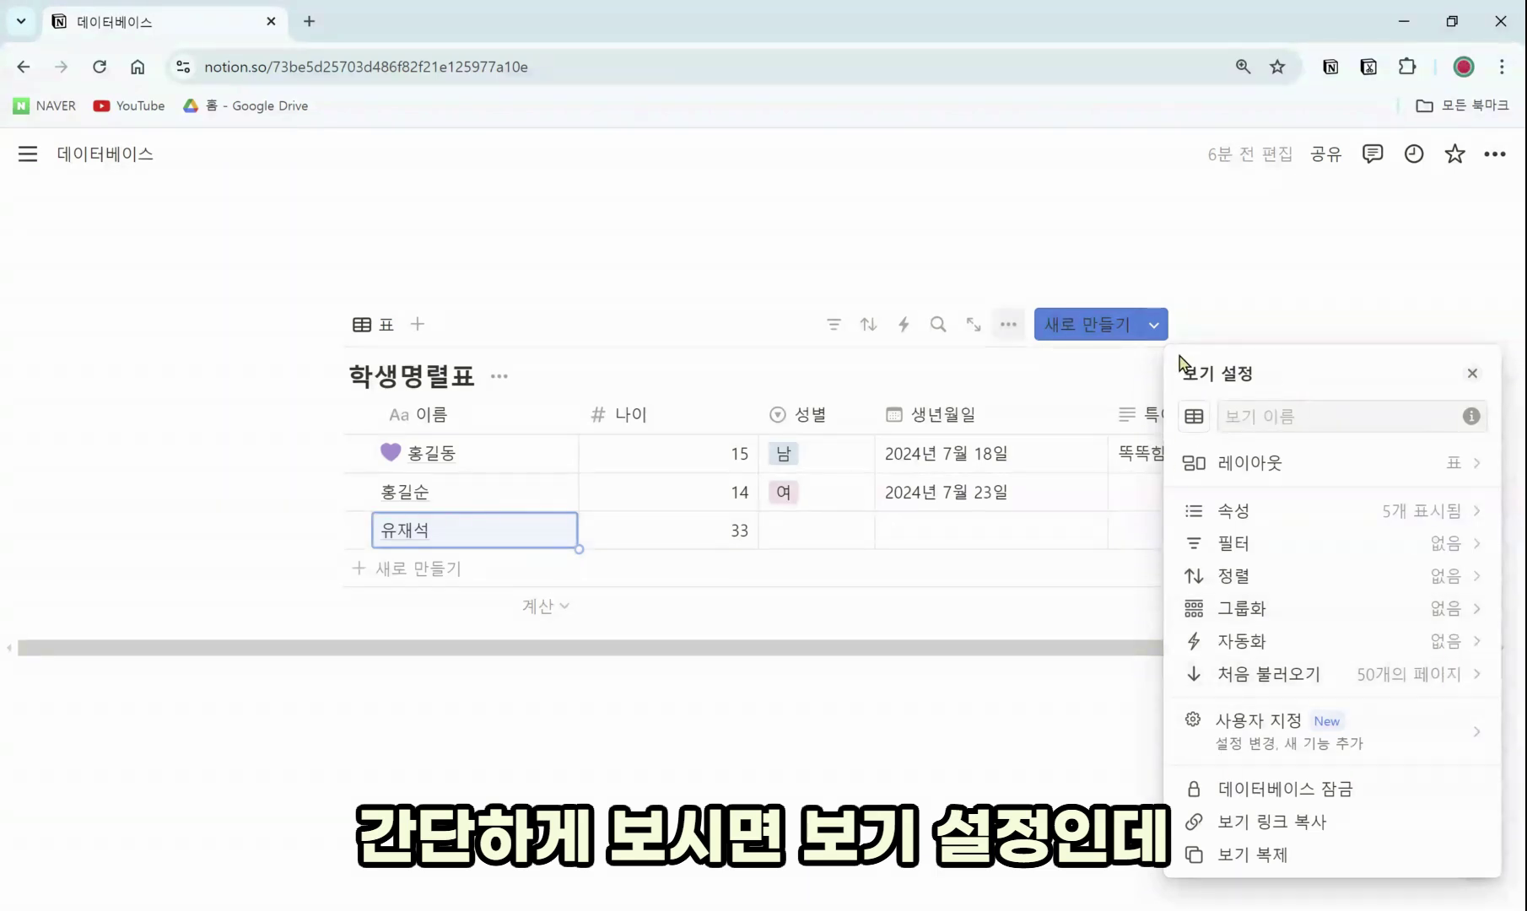
left_click(1284, 411)
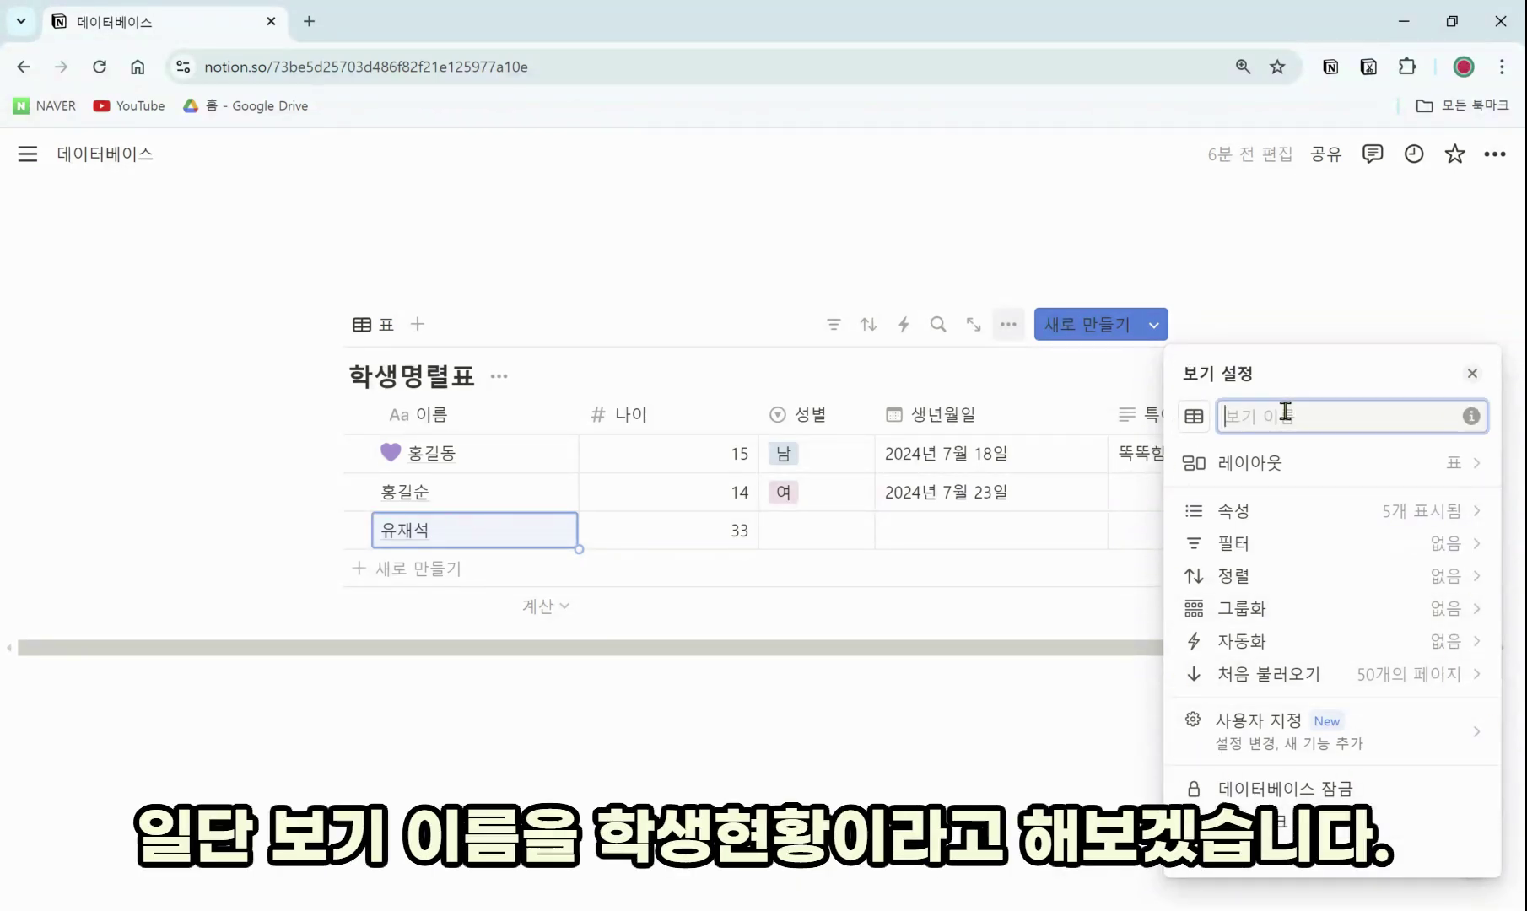
type("학생 현황")
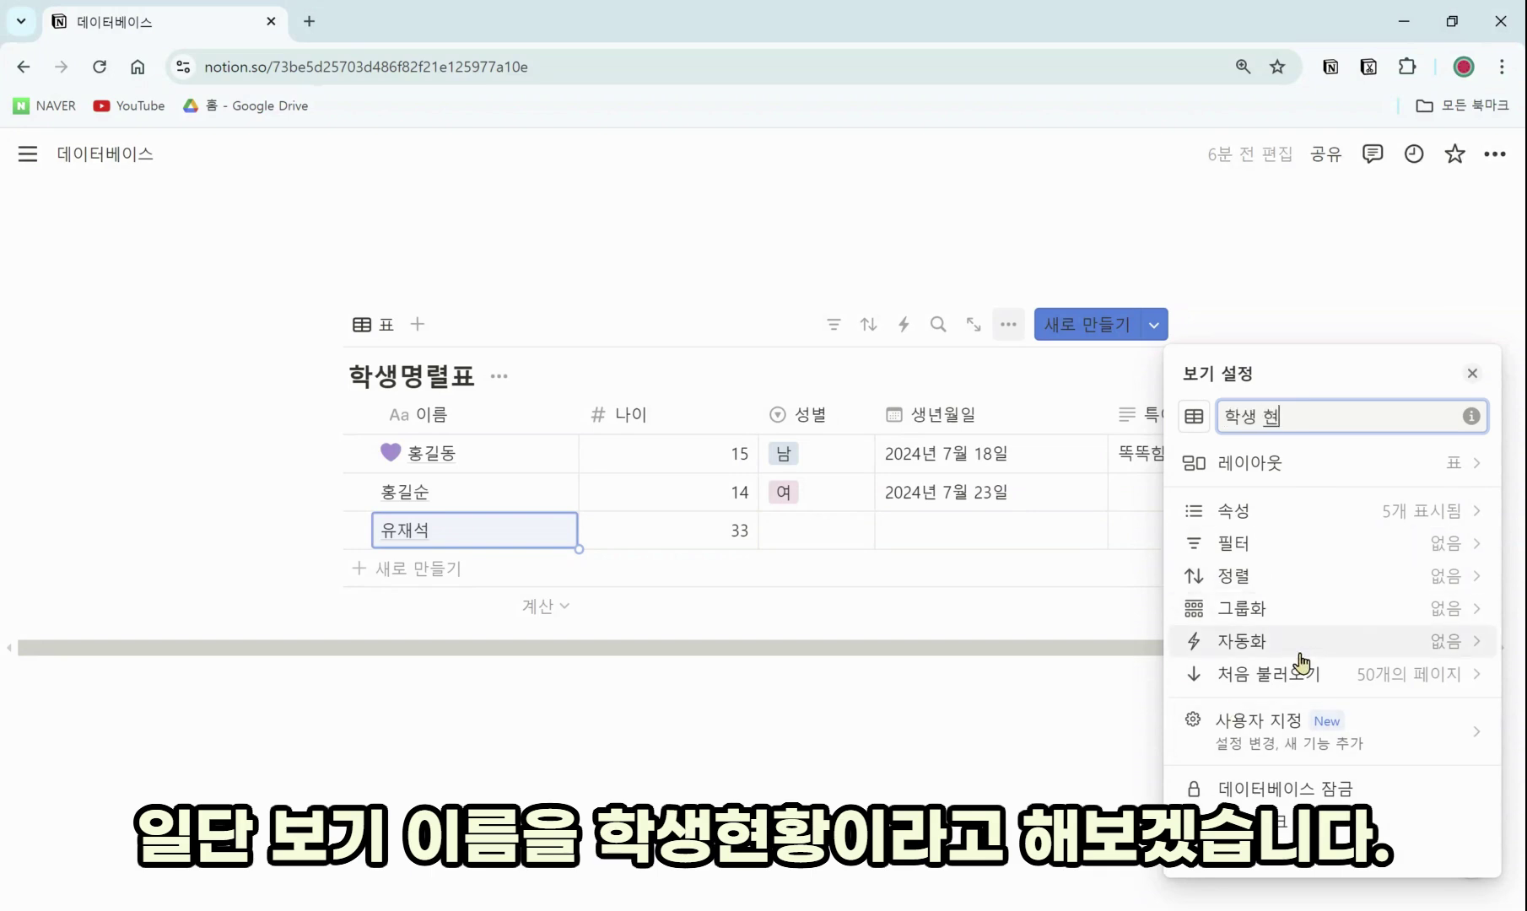
key("Return")
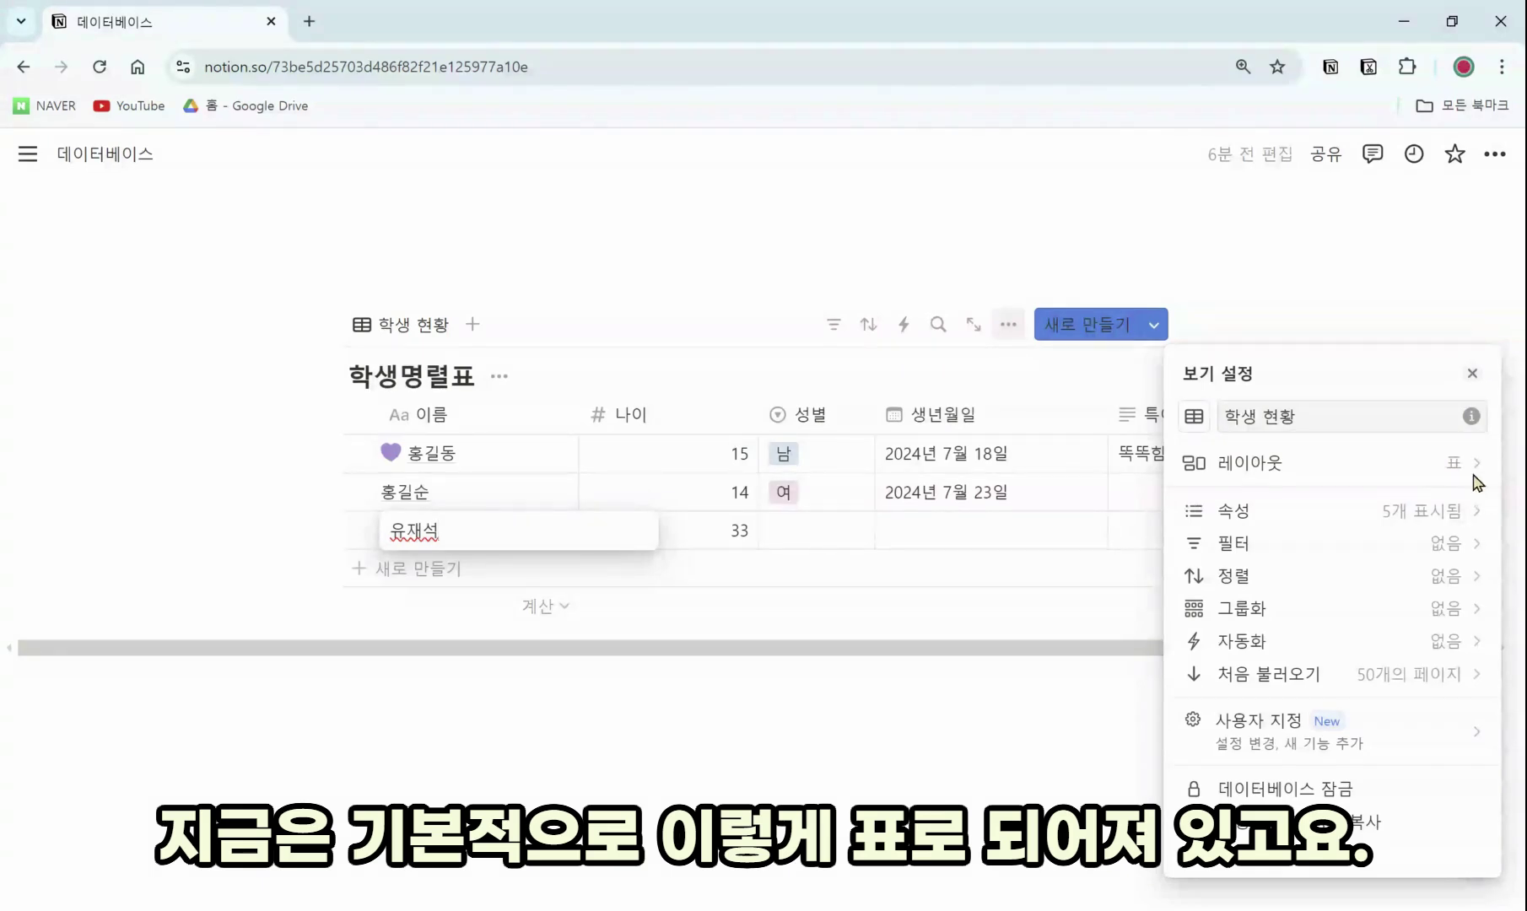
key("Escape")
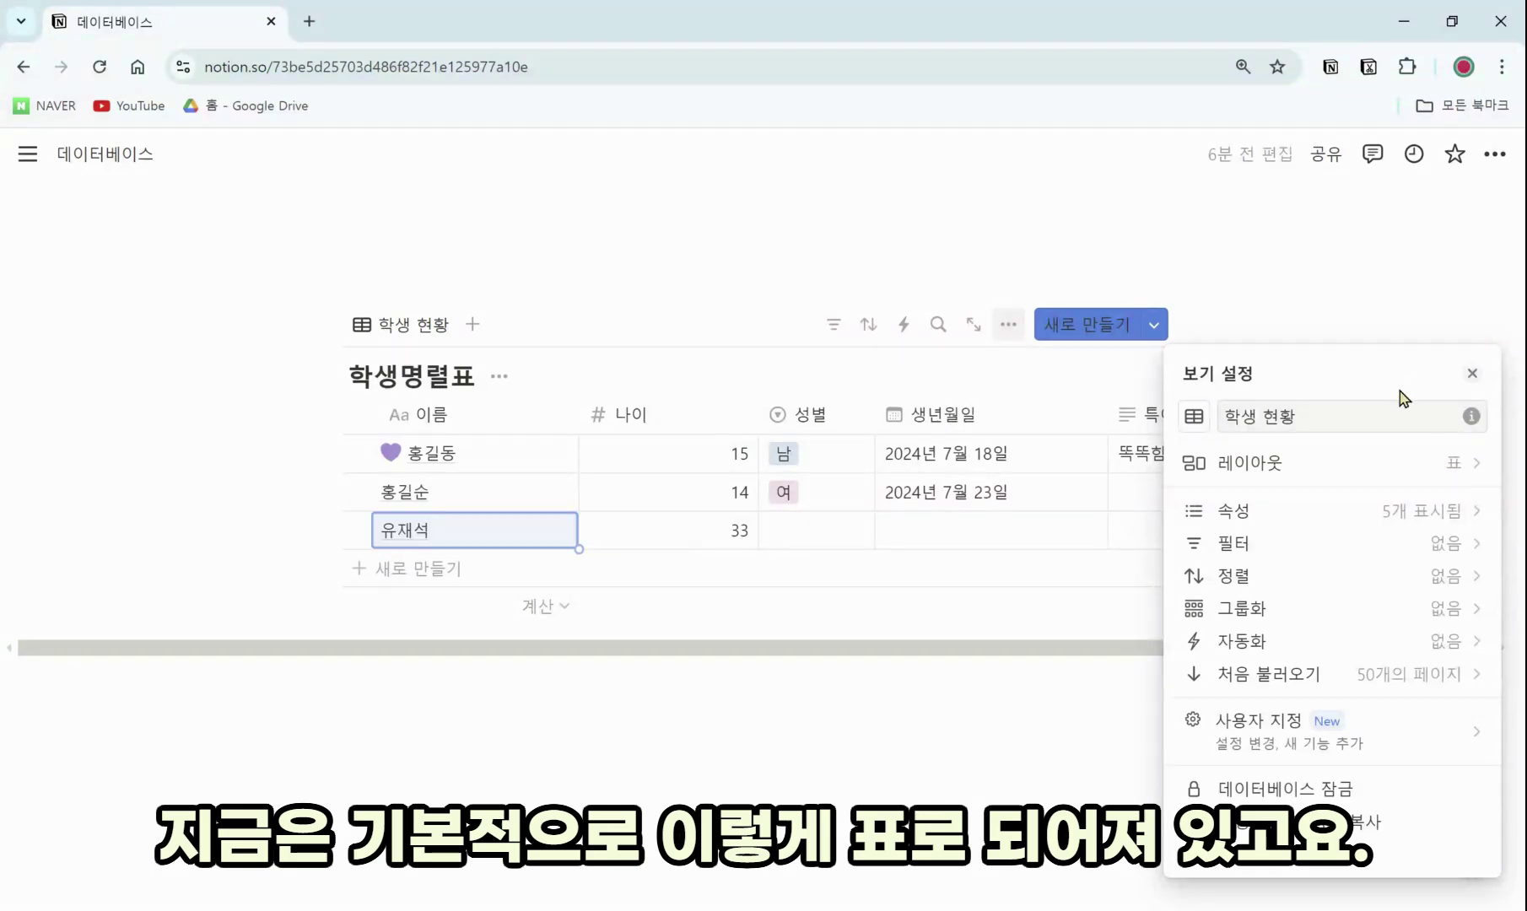
Step: Try the board (보드) and gallery (갤러리) layouts for the 학생 현황 view, and restore the table (표) layout
left_click(1455, 479)
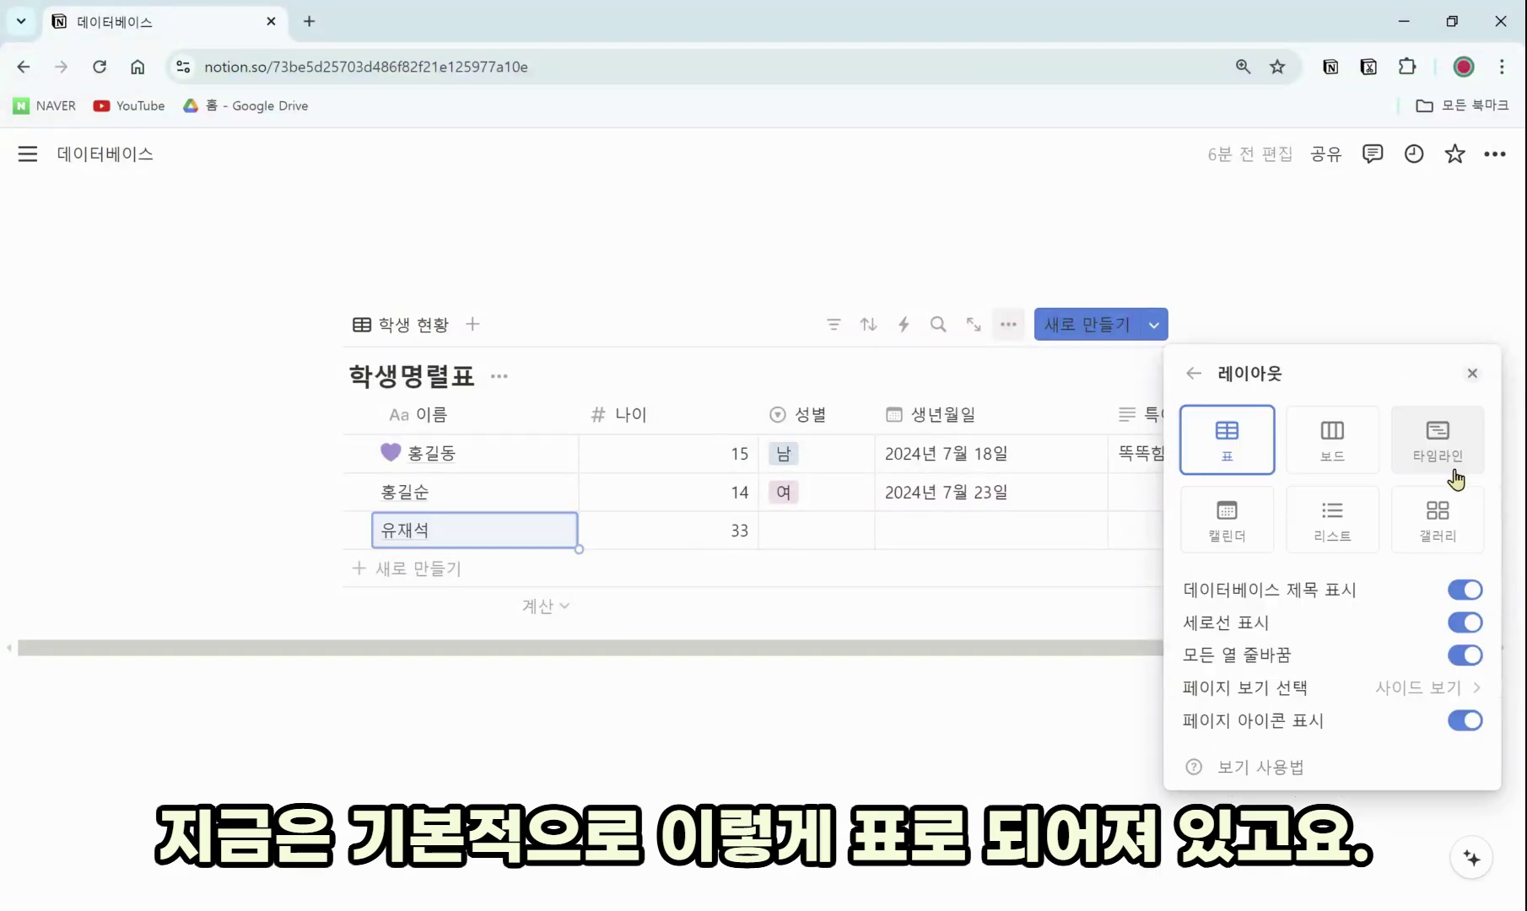
left_click(1341, 451)
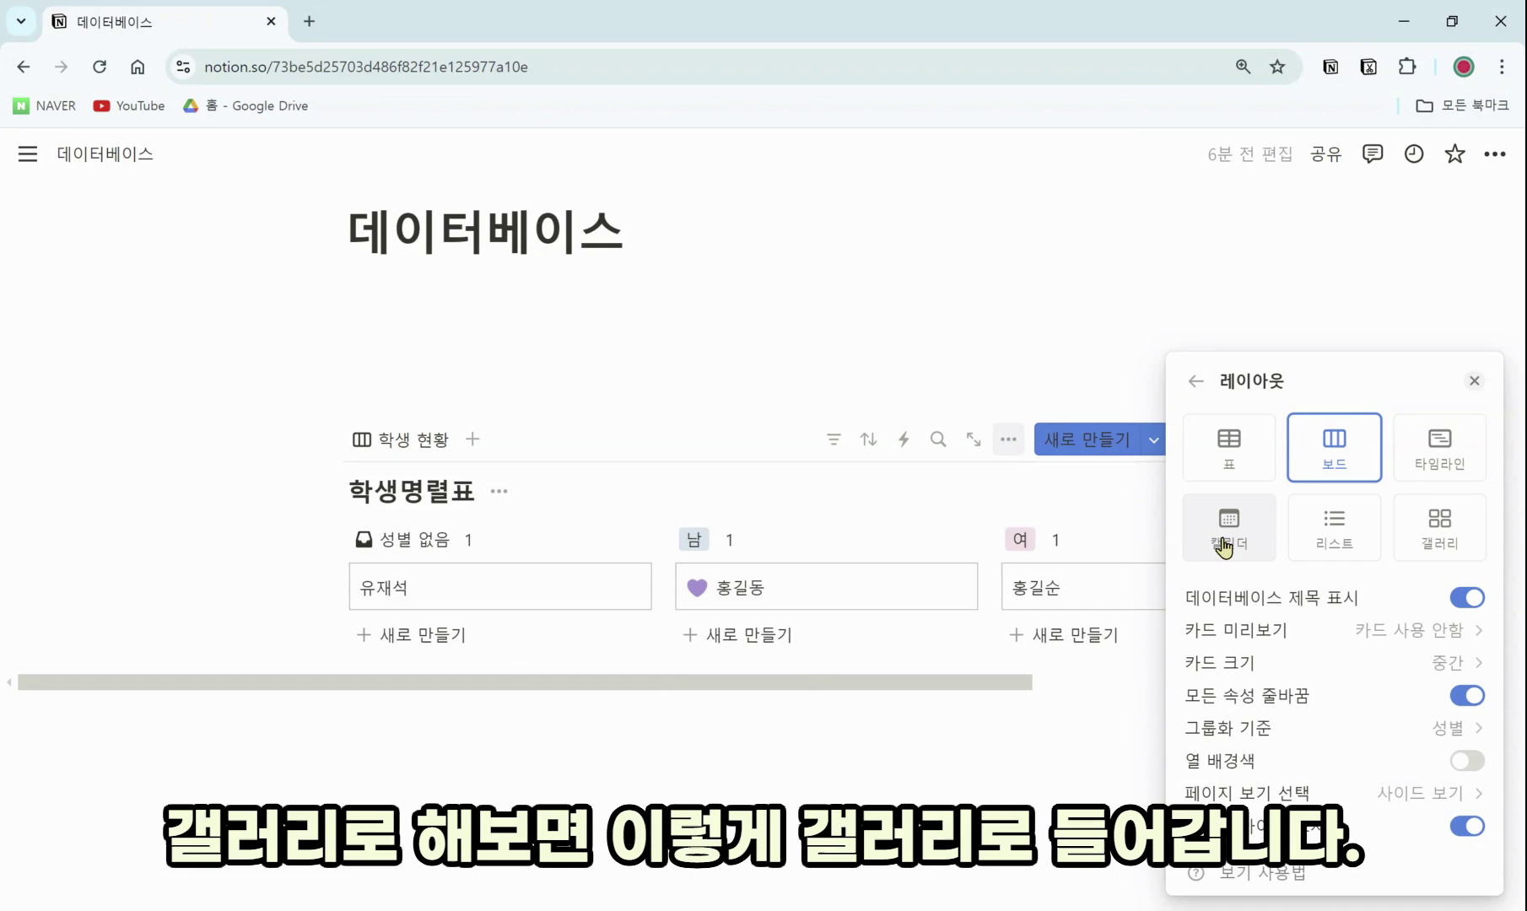
left_click(1434, 532)
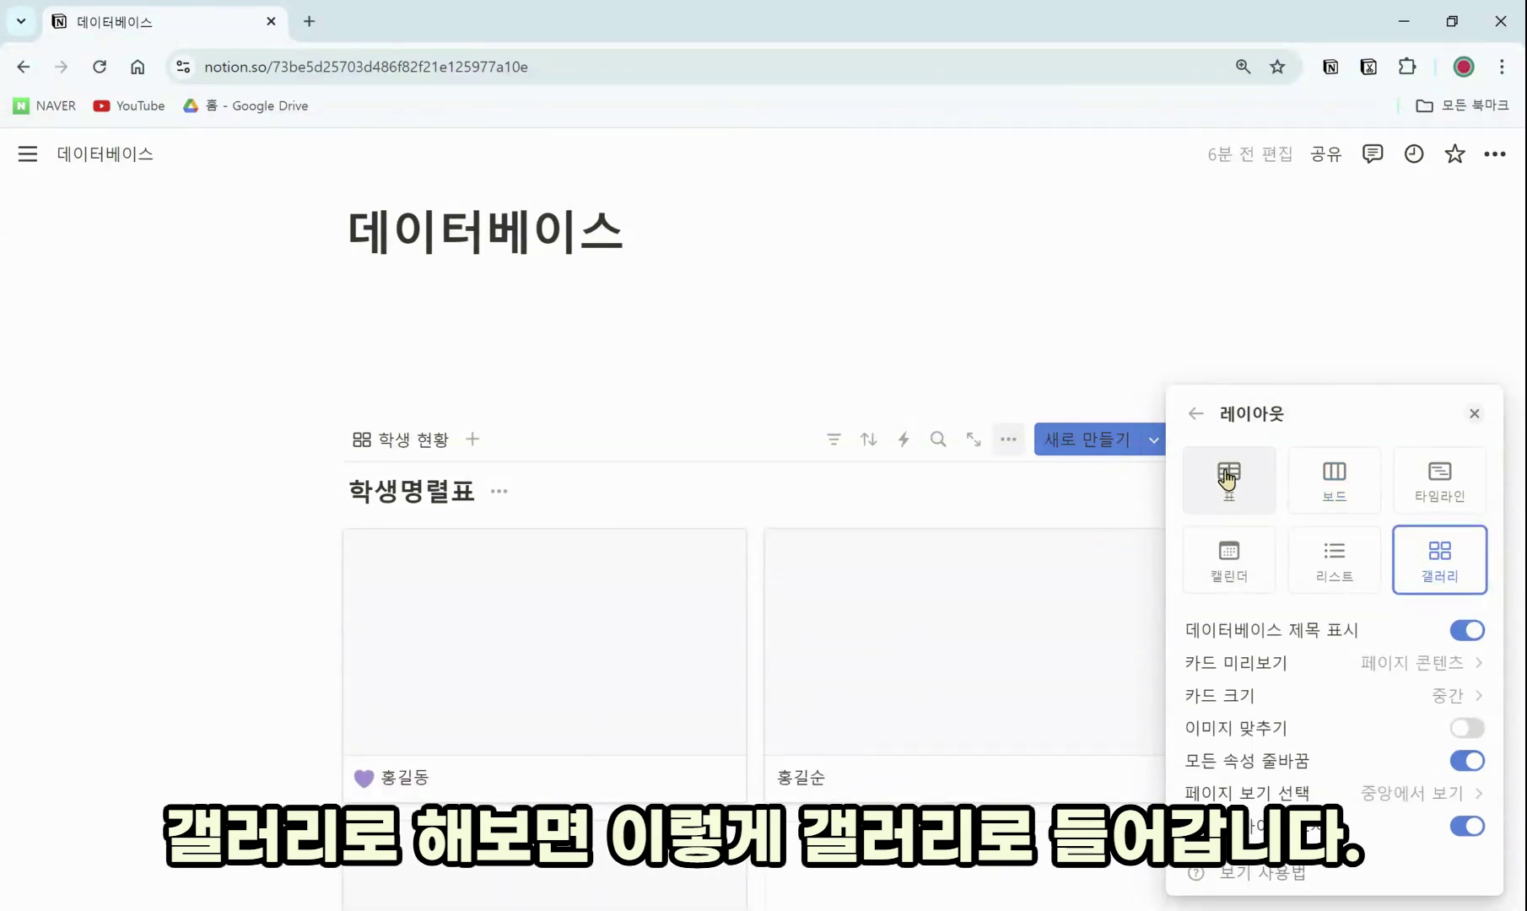
left_click(1195, 416)
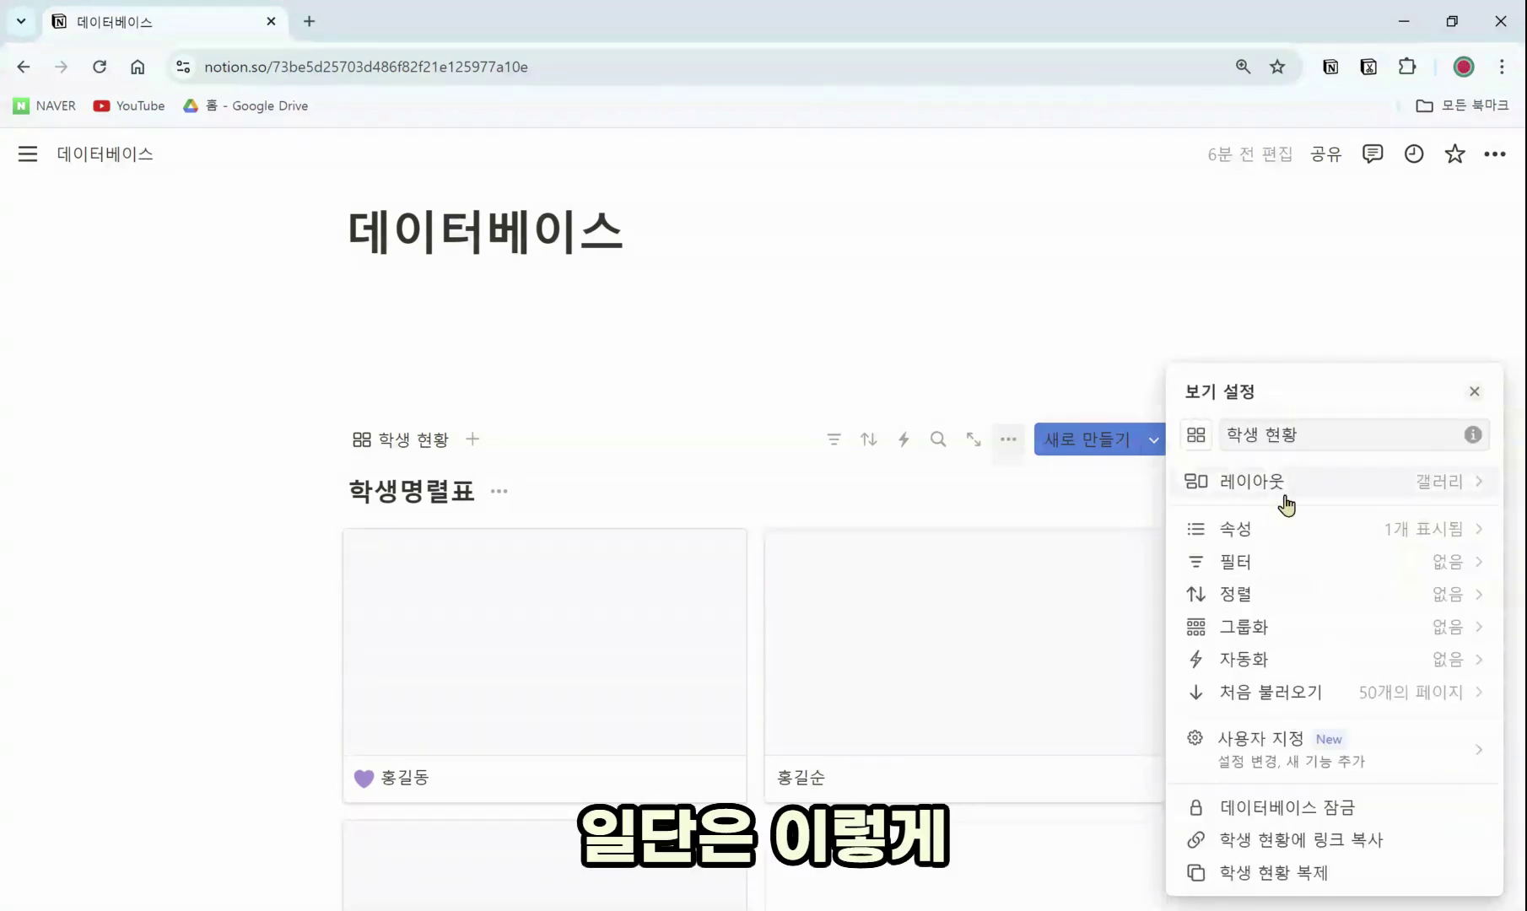
left_click(1185, 496)
left_click(1251, 503)
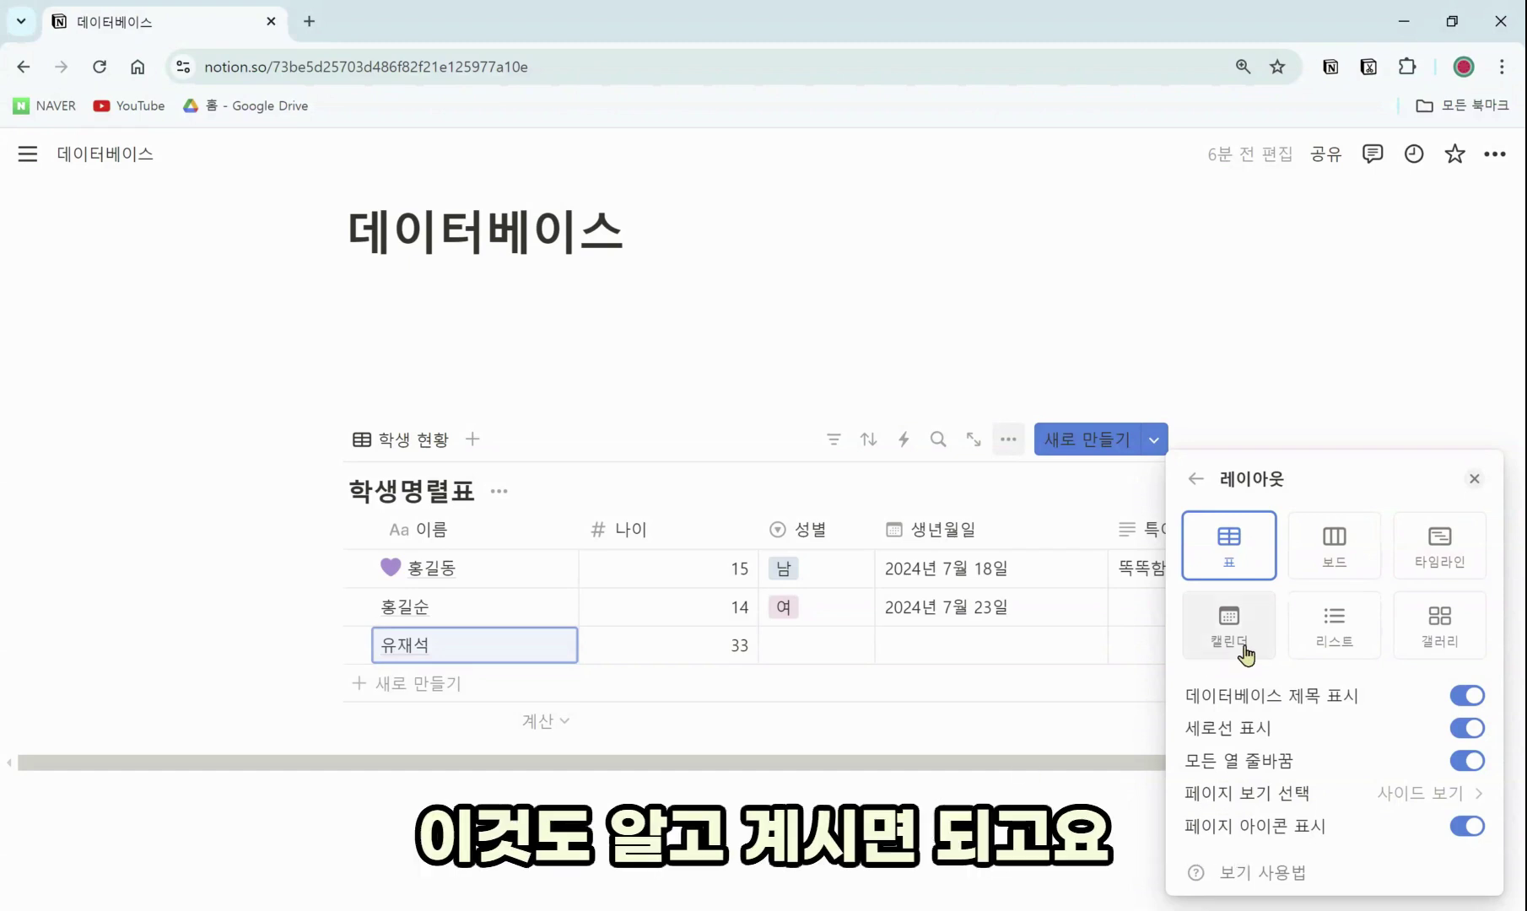
Step: Review which properties the 학생 현황 view shows, return to the view settings, and close them
left_click(1203, 489)
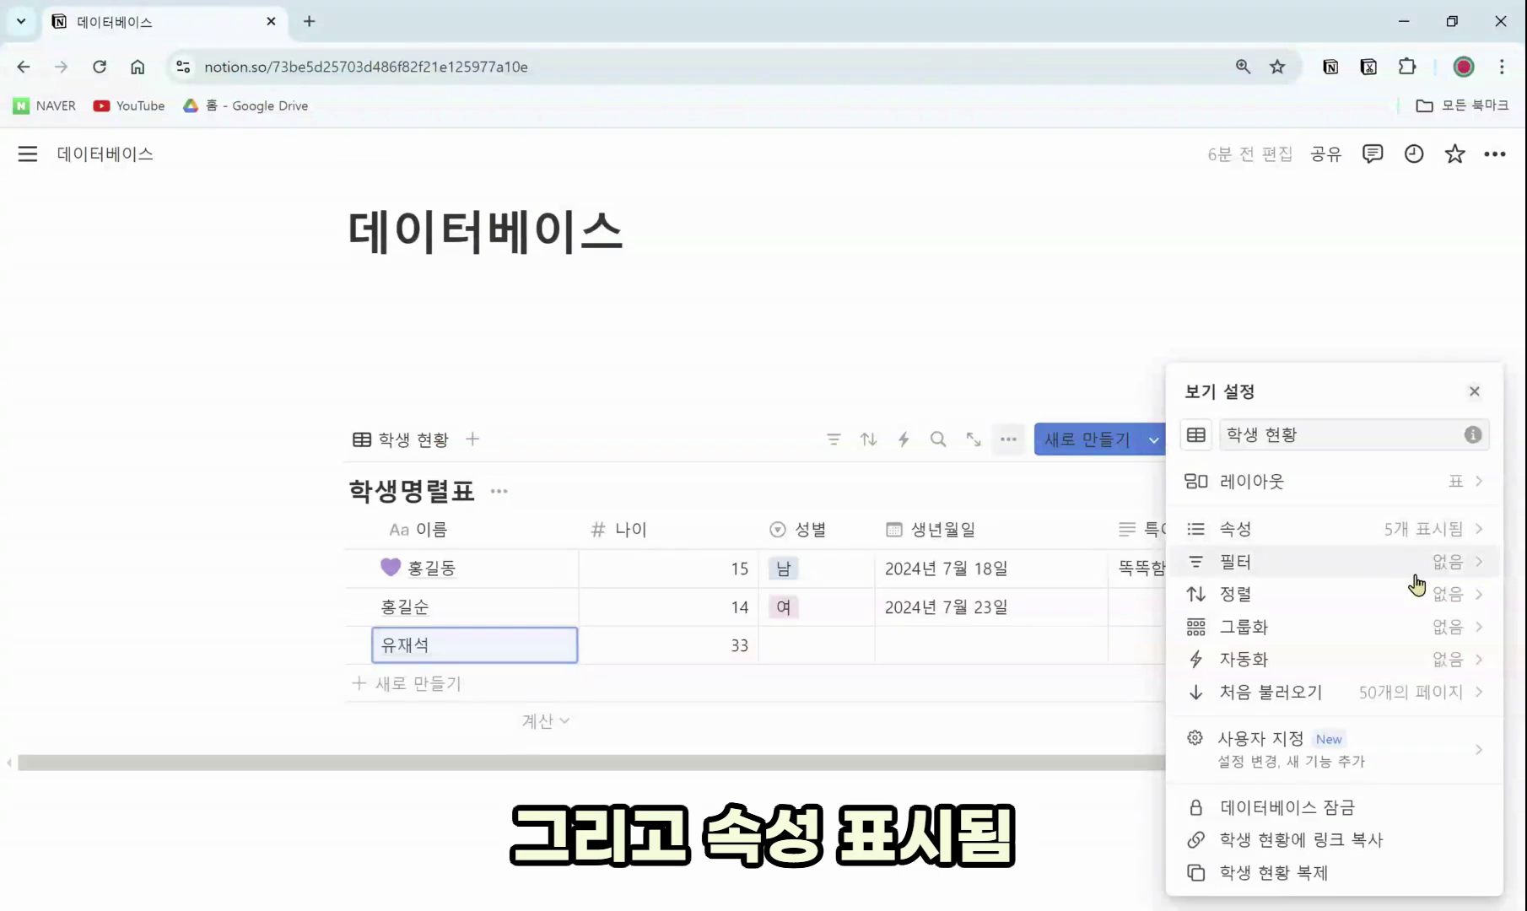
left_click(1445, 538)
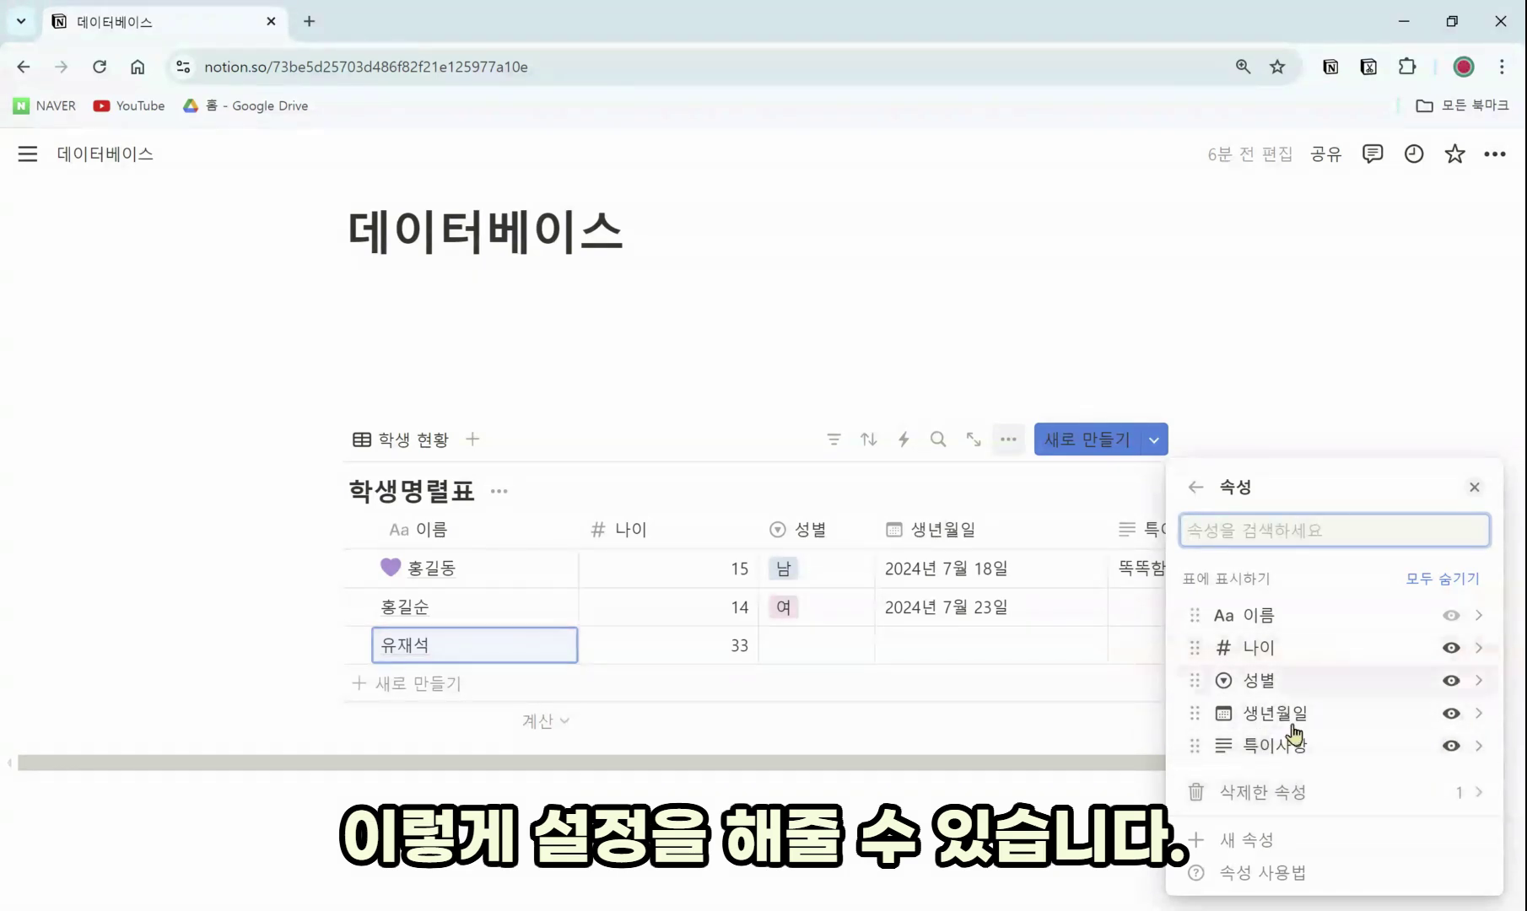
left_click(1194, 487)
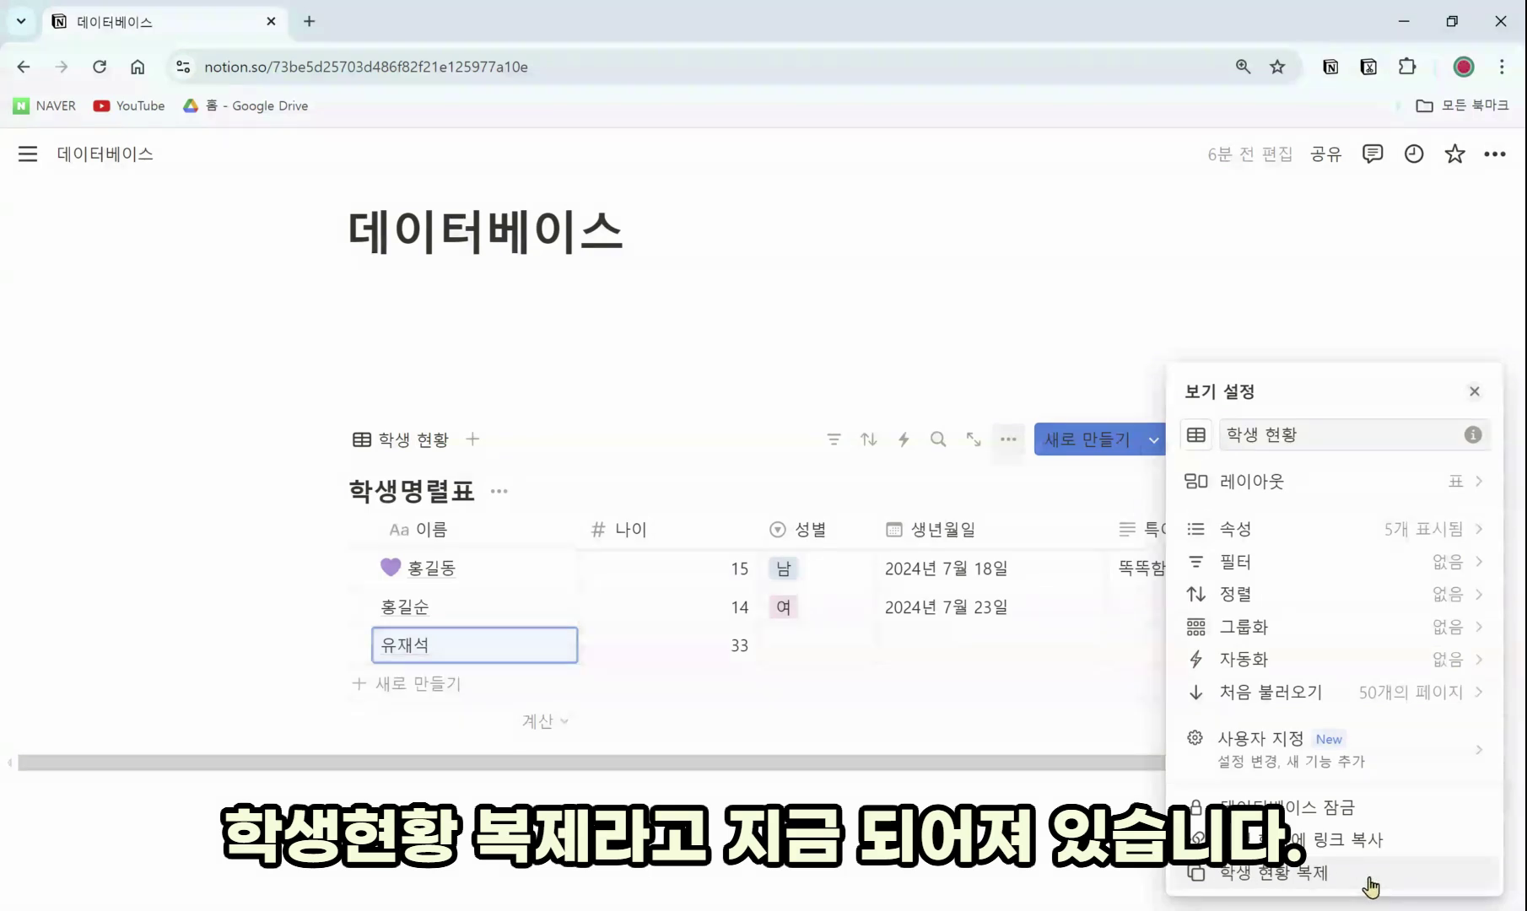
left_click(1474, 392)
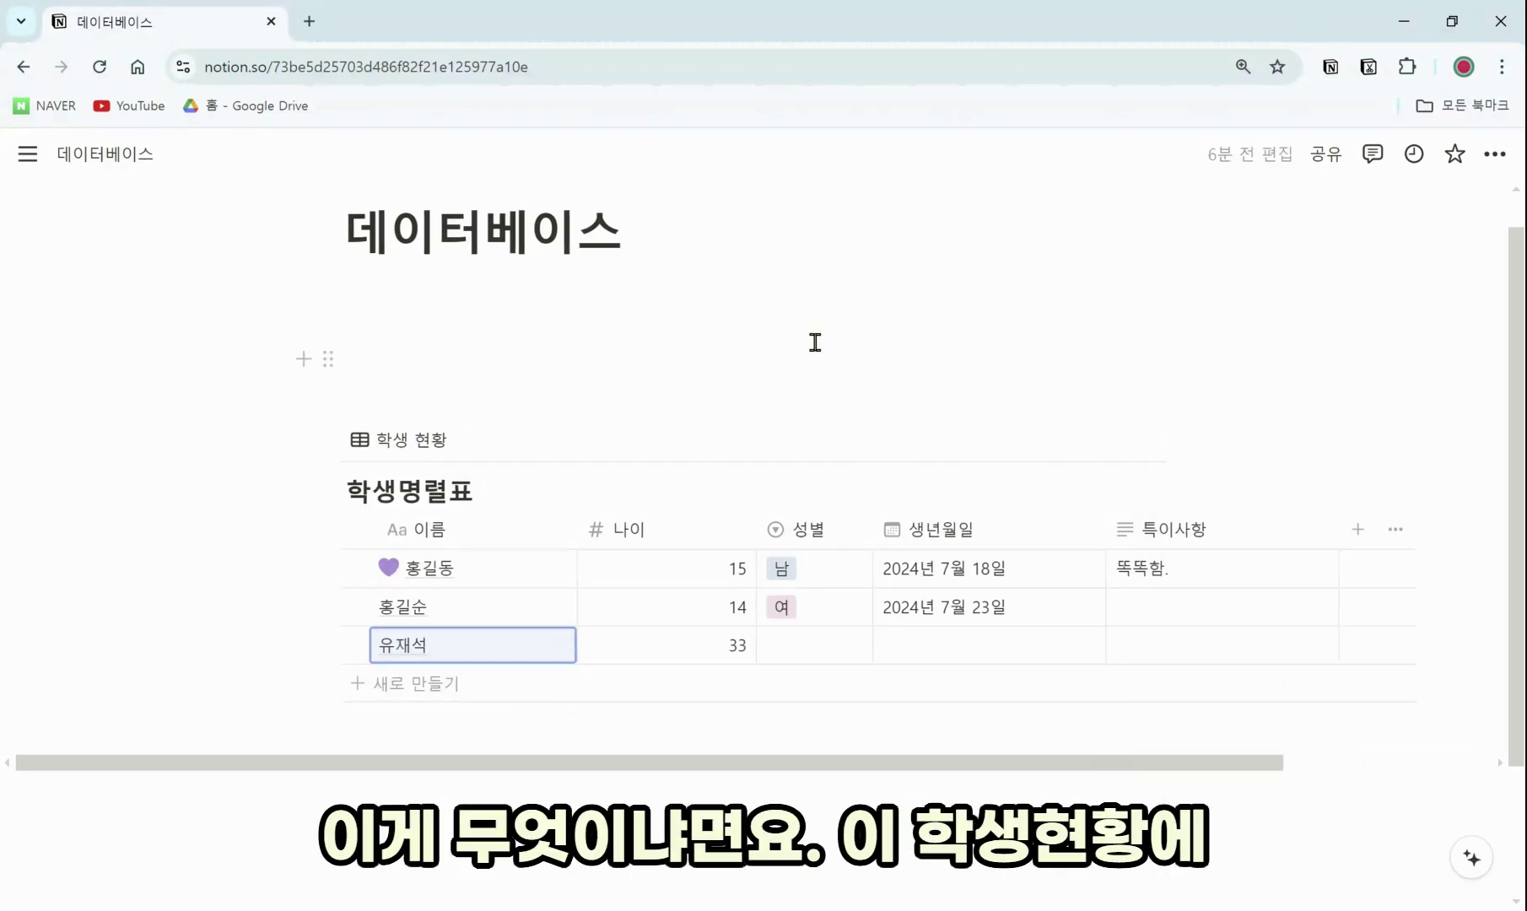
Step: Duplicate the 학생 현황 view and name the copy 학생 현황 2
left_click(401, 442)
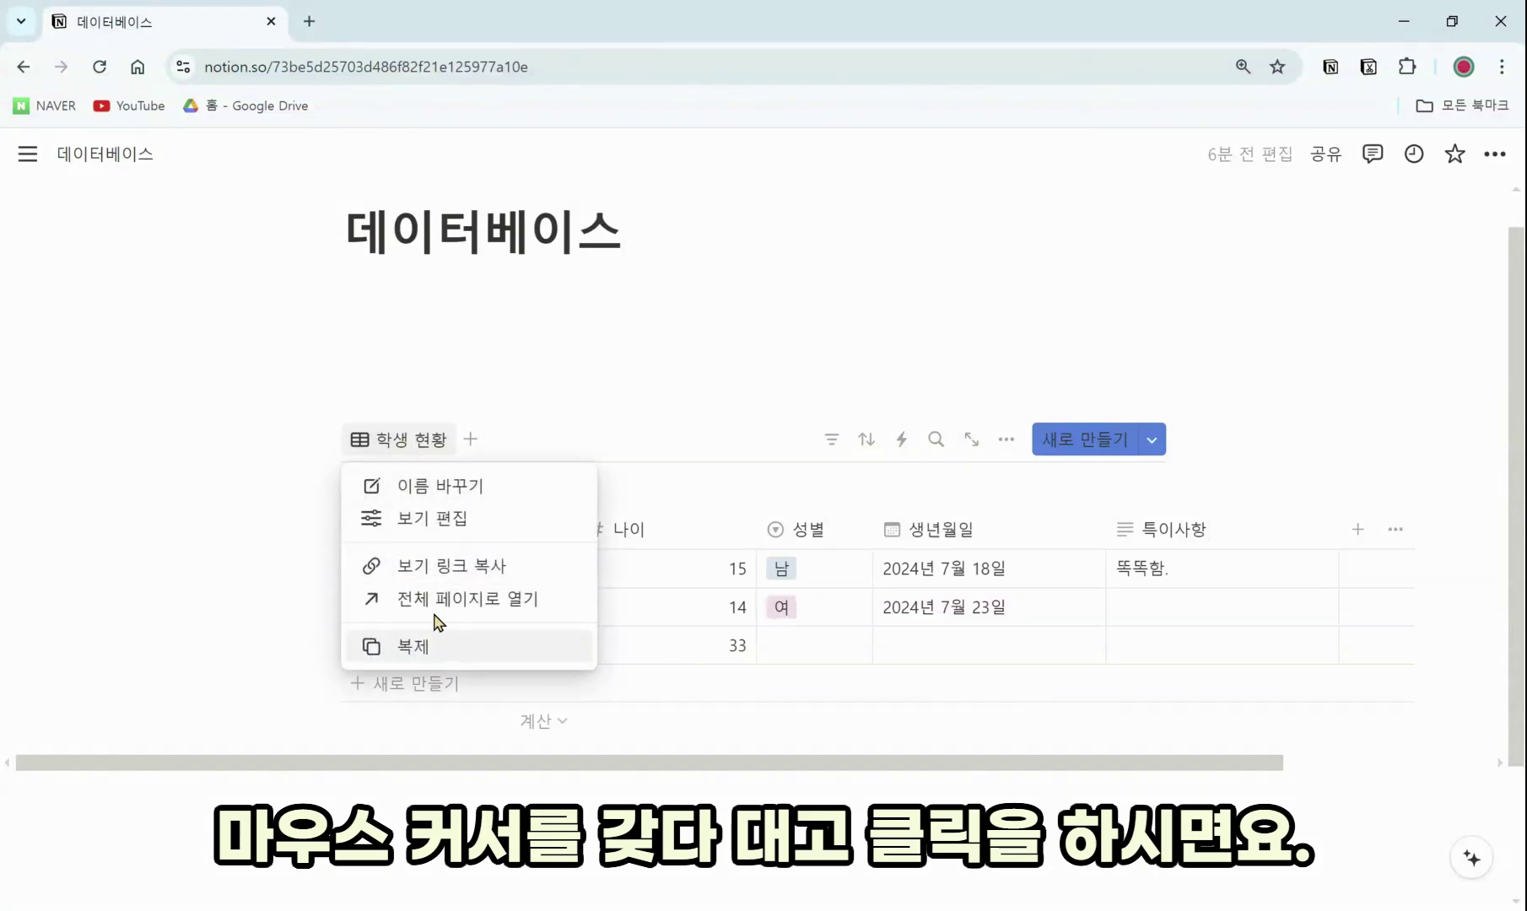
left_click(510, 660)
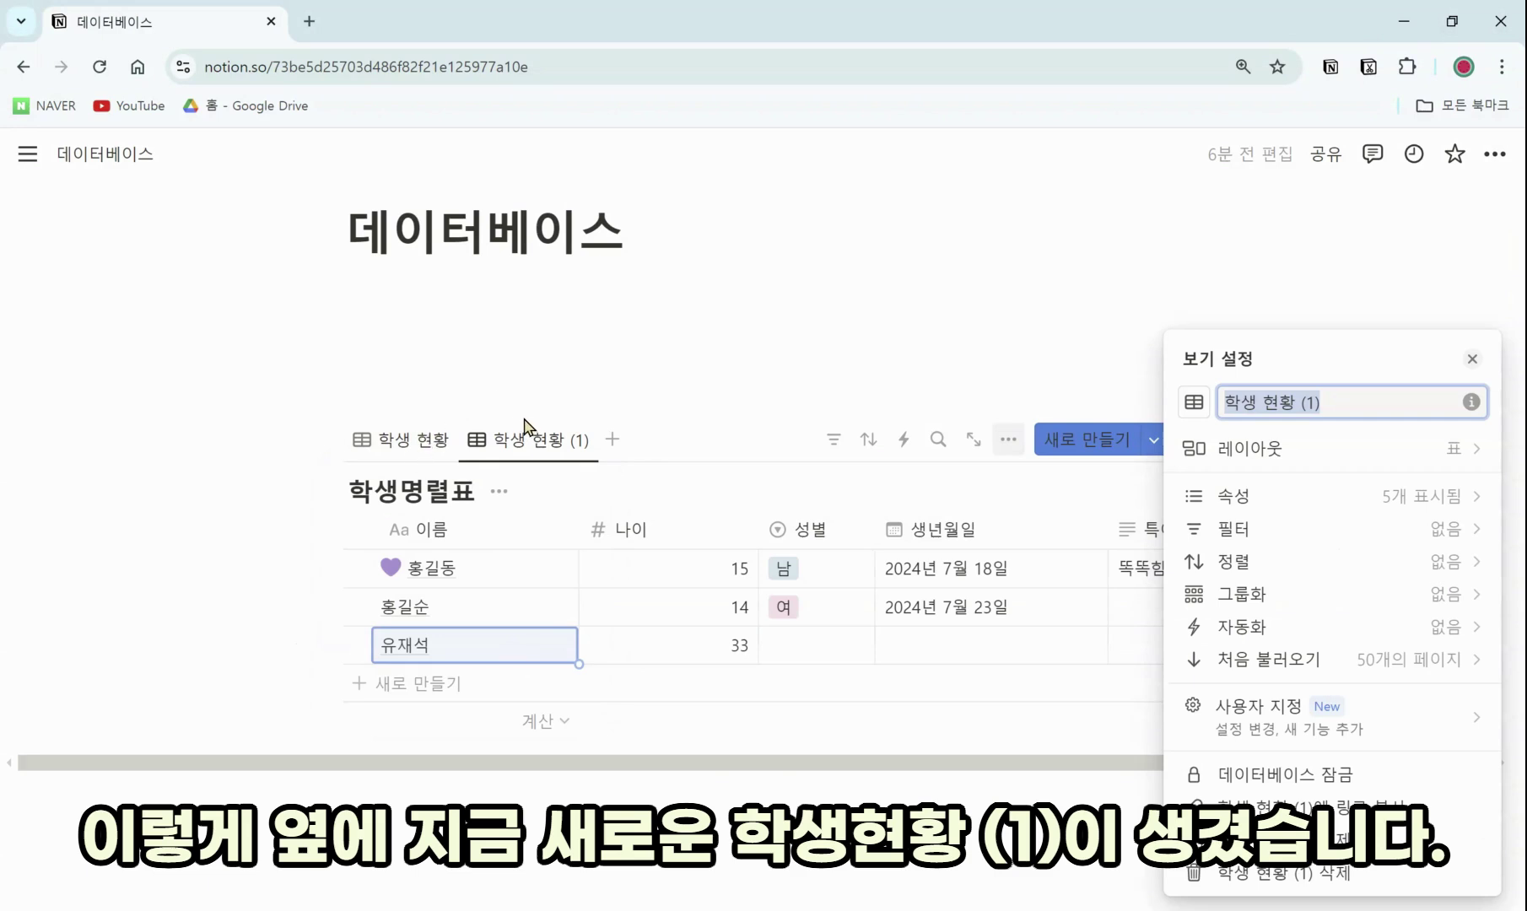
left_click(1336, 400)
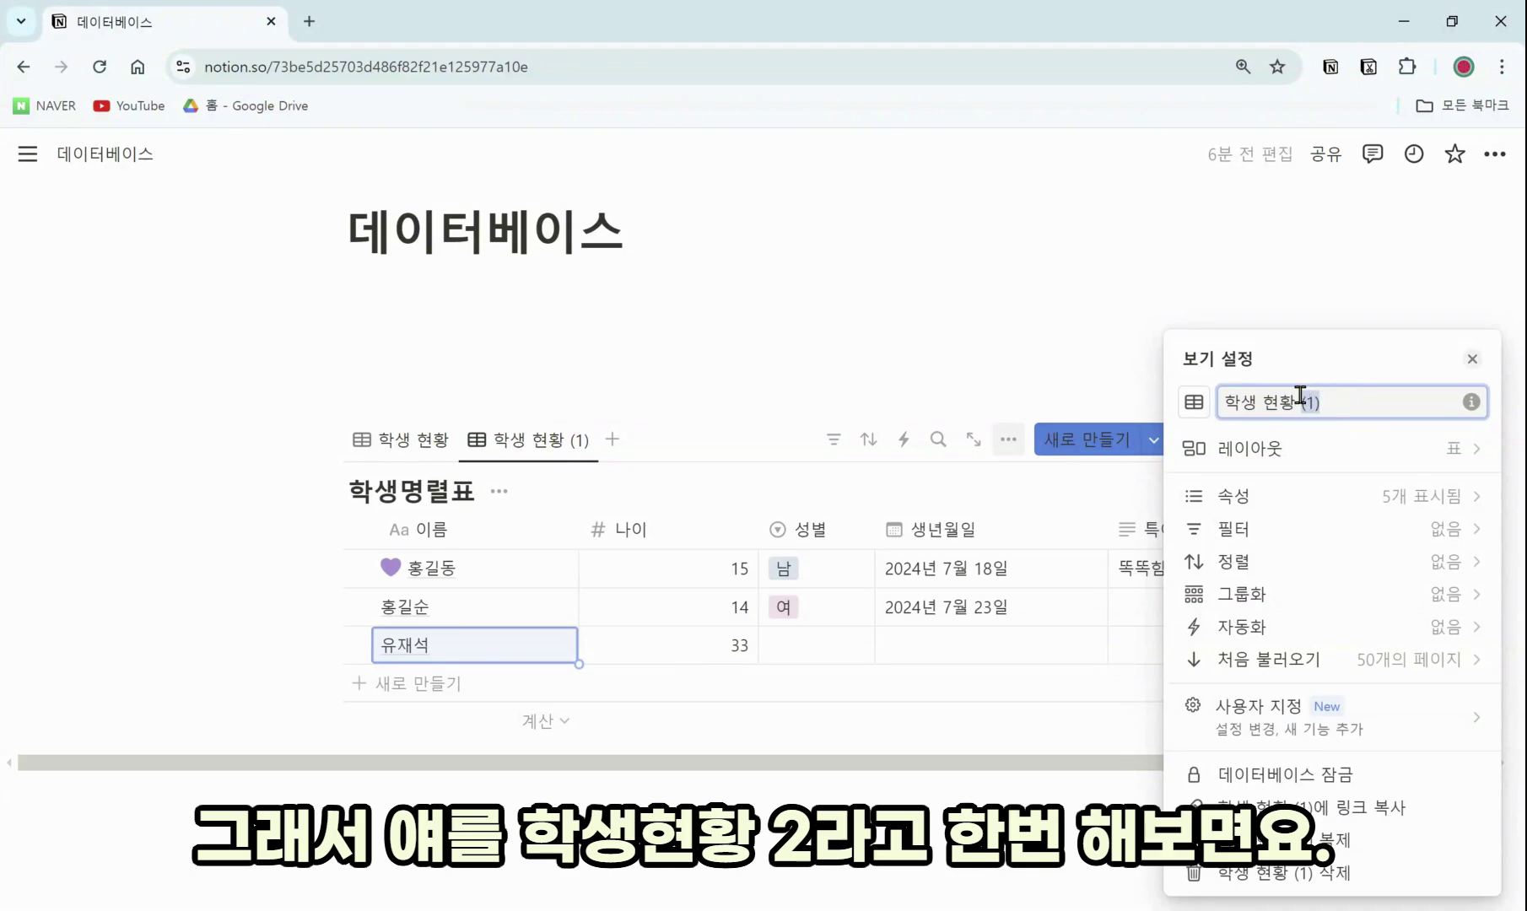
type("2")
left_click(1472, 359)
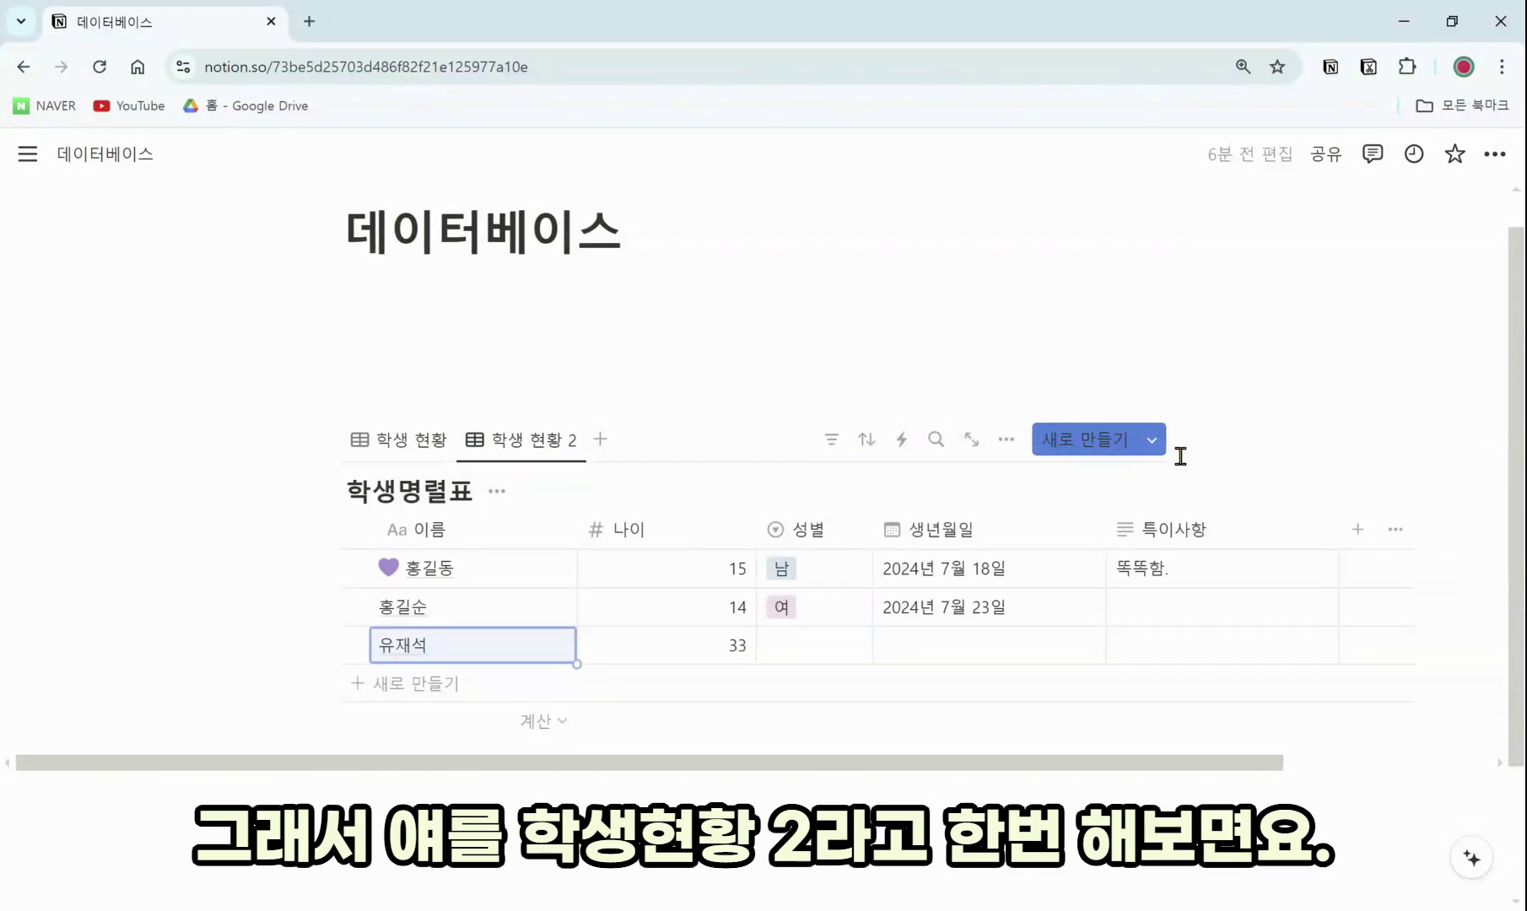
Step: Compare the 학생 현황 and 학생 현황 2 views of the student list, ending on 학생 현황 2
left_click(411, 442)
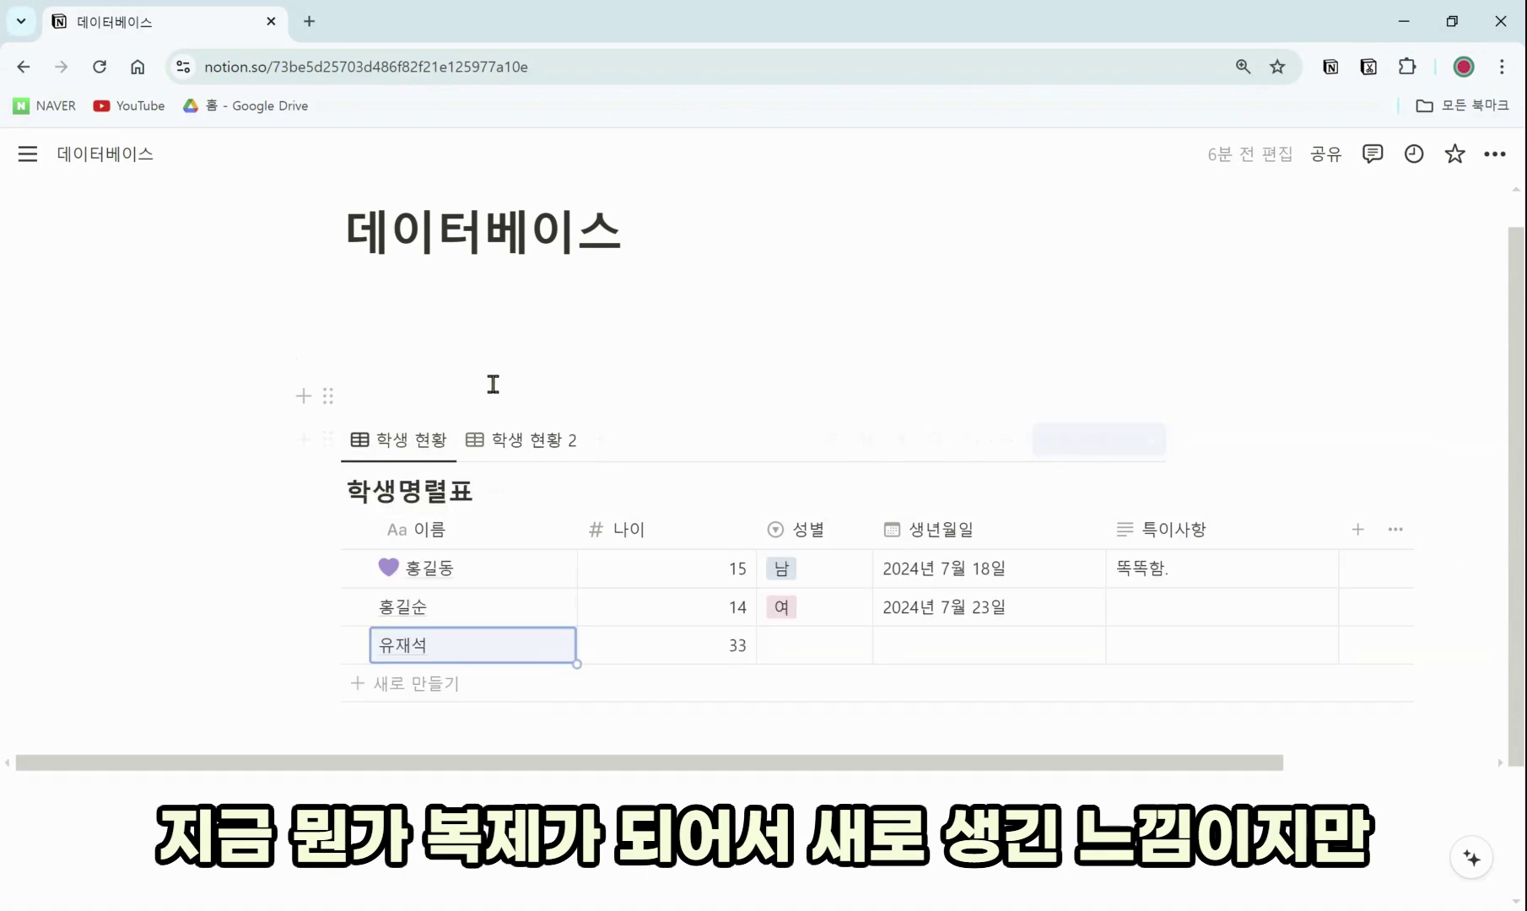
left_click(510, 439)
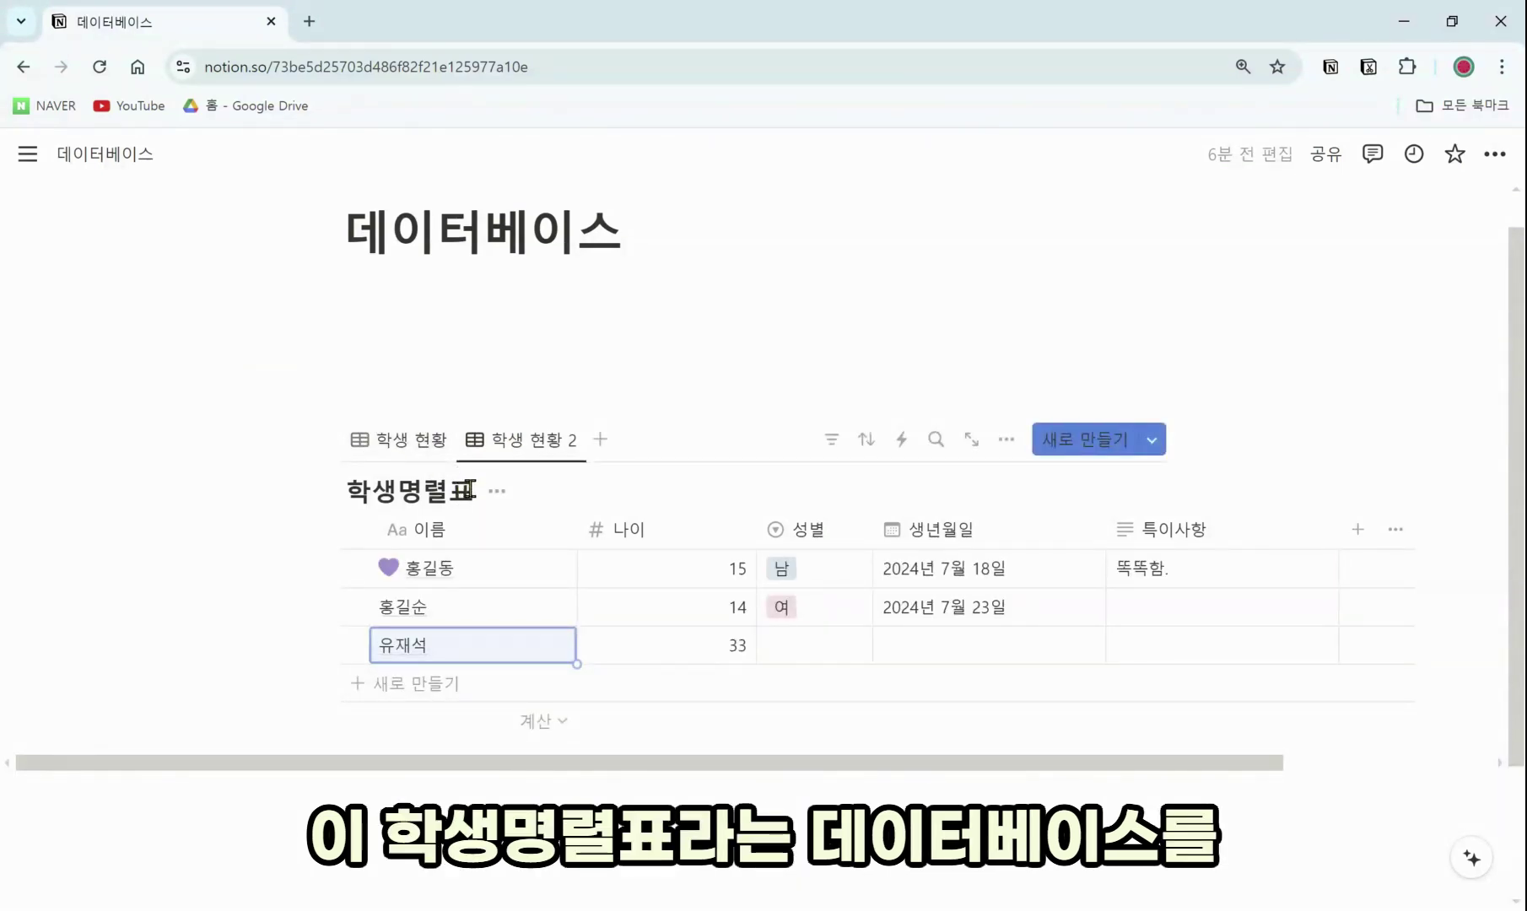
left_click(403, 440)
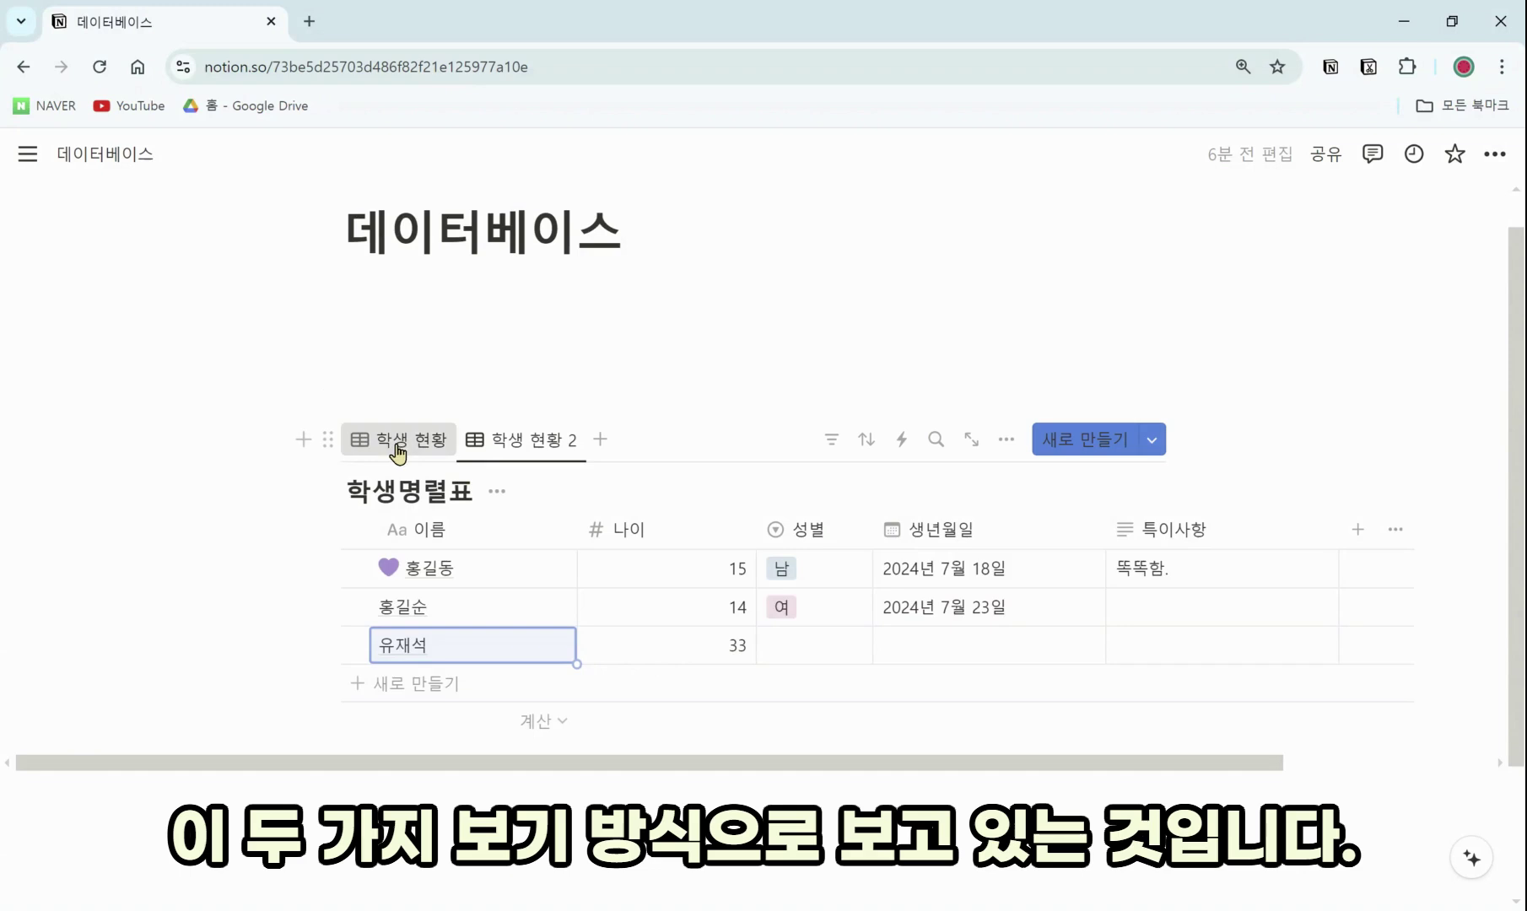
left_click(517, 441)
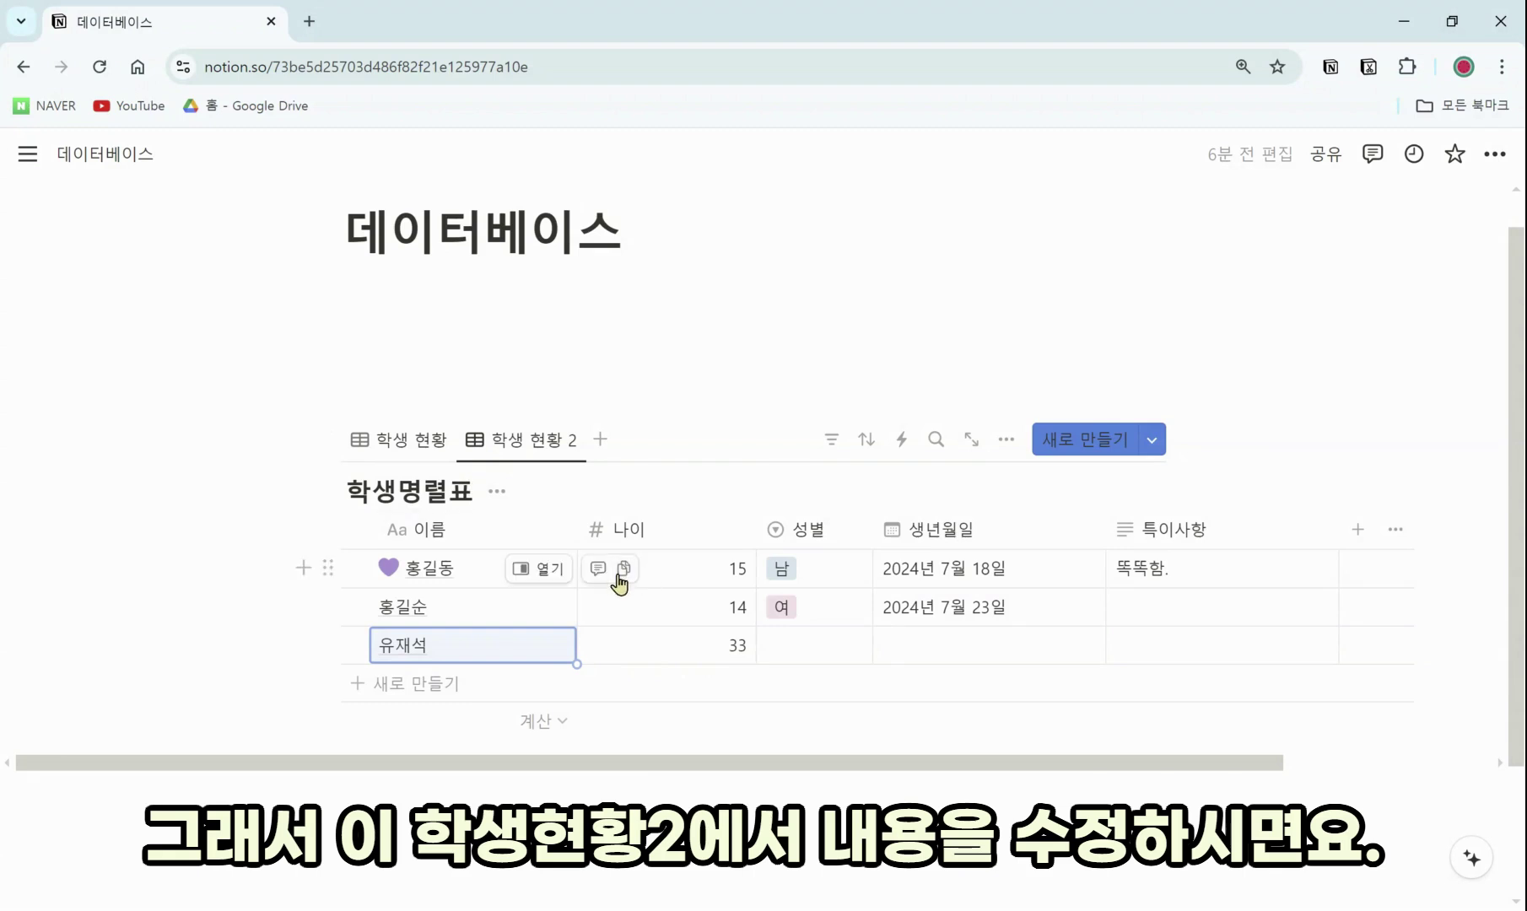
Step: Set 나이 to 10 for all three students in the 학생 현황 2 view
left_click(730, 574)
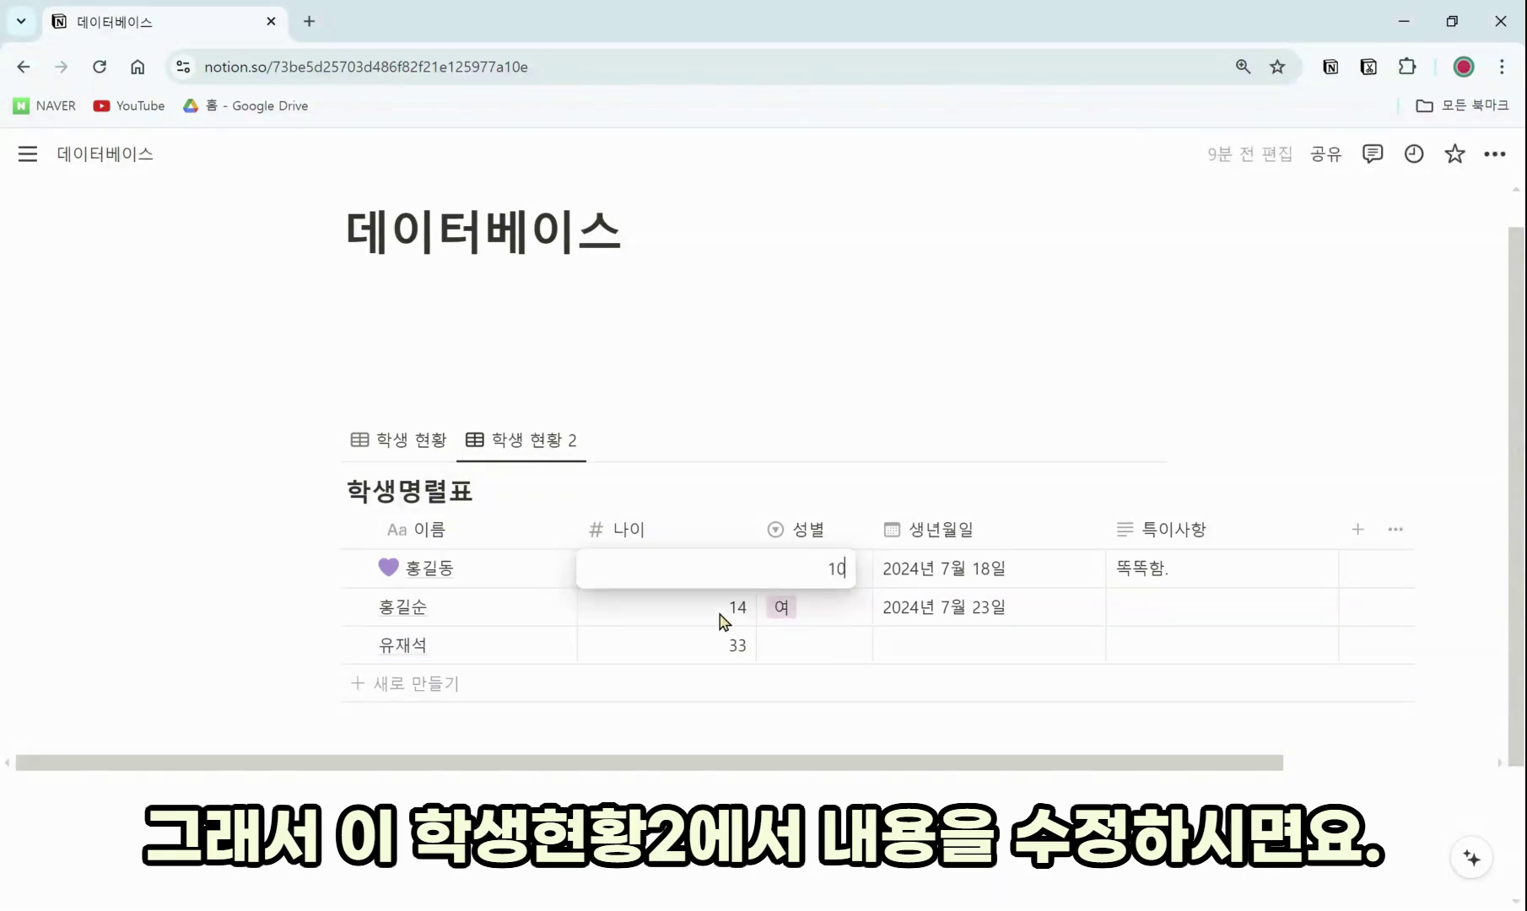
key("Return")
key("Down")
key("Return")
type("10")
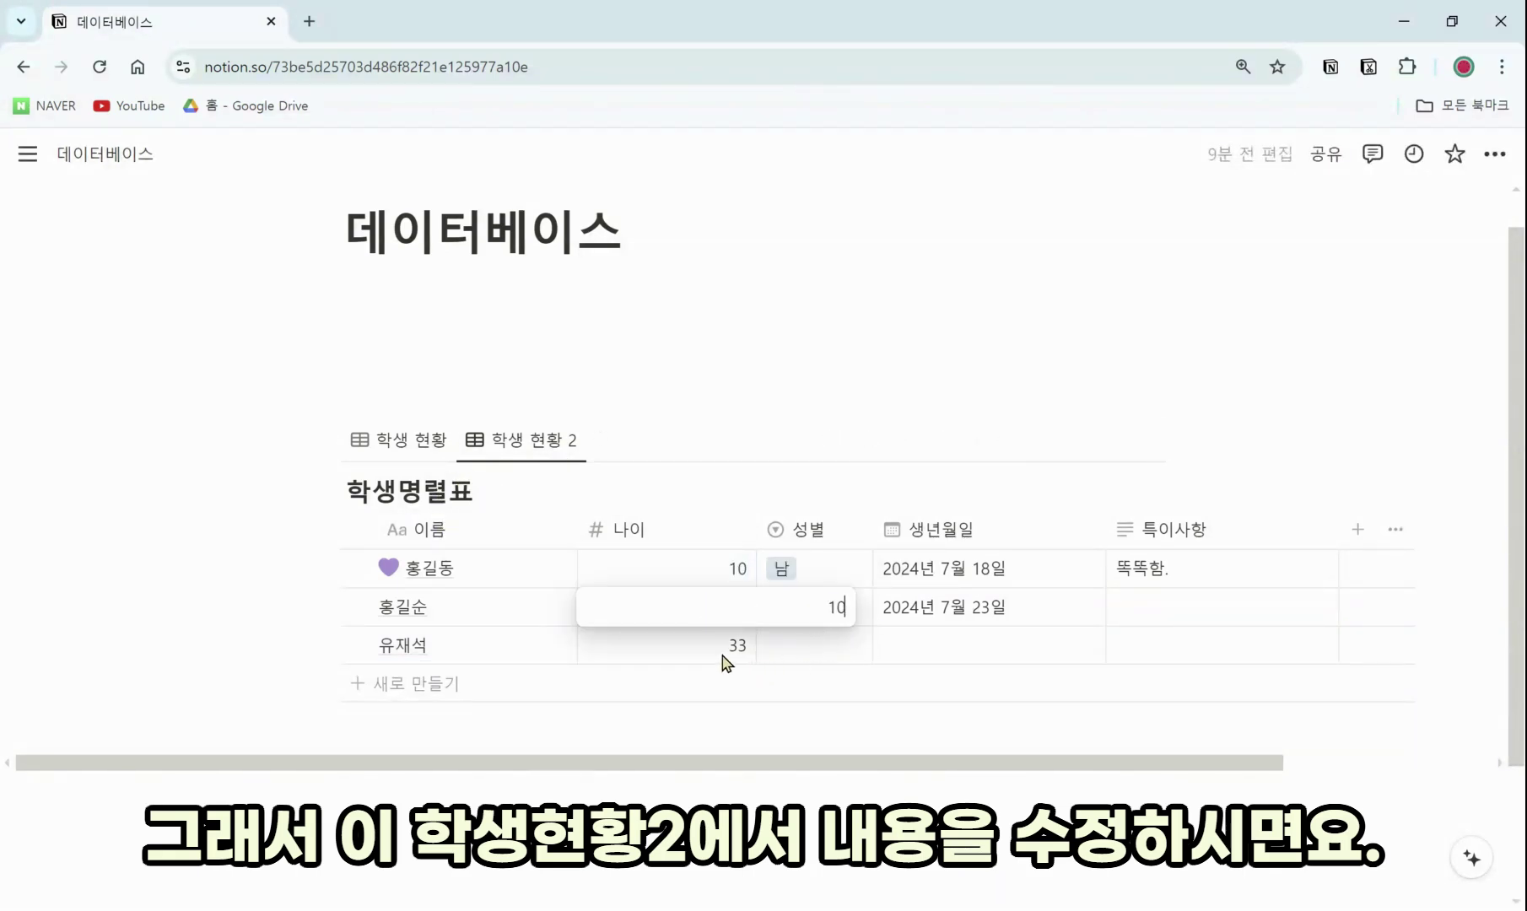
key("Return")
key("Down")
key("Return")
type("10")
key("Return")
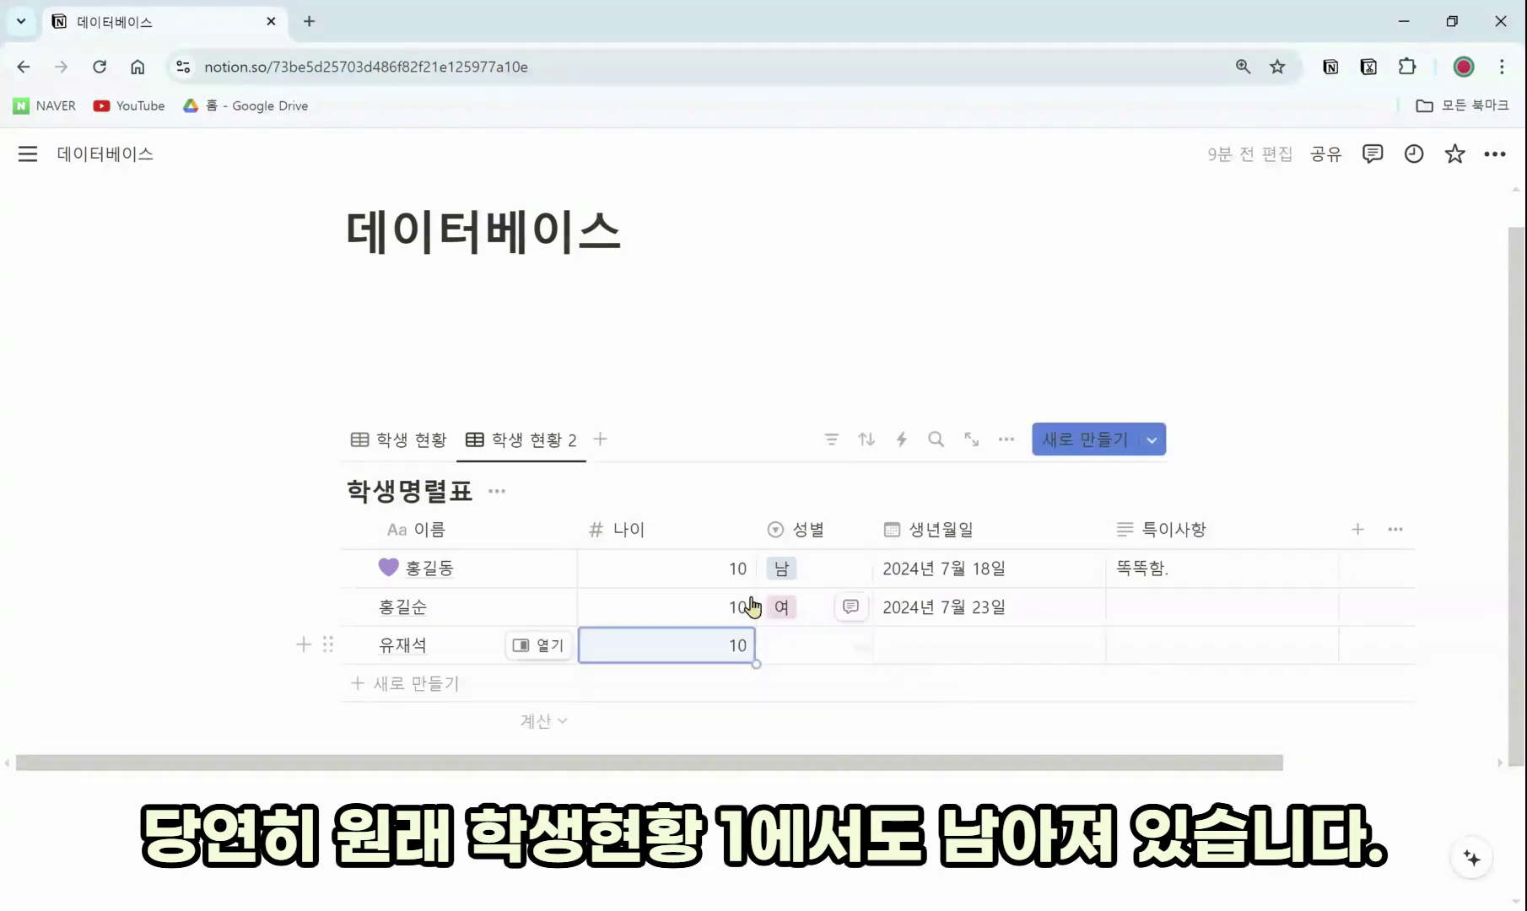
Step: Check the ages in the 학생 현황 view, return to 학생 현황 2, and look at the new view types without adding one
left_click(430, 456)
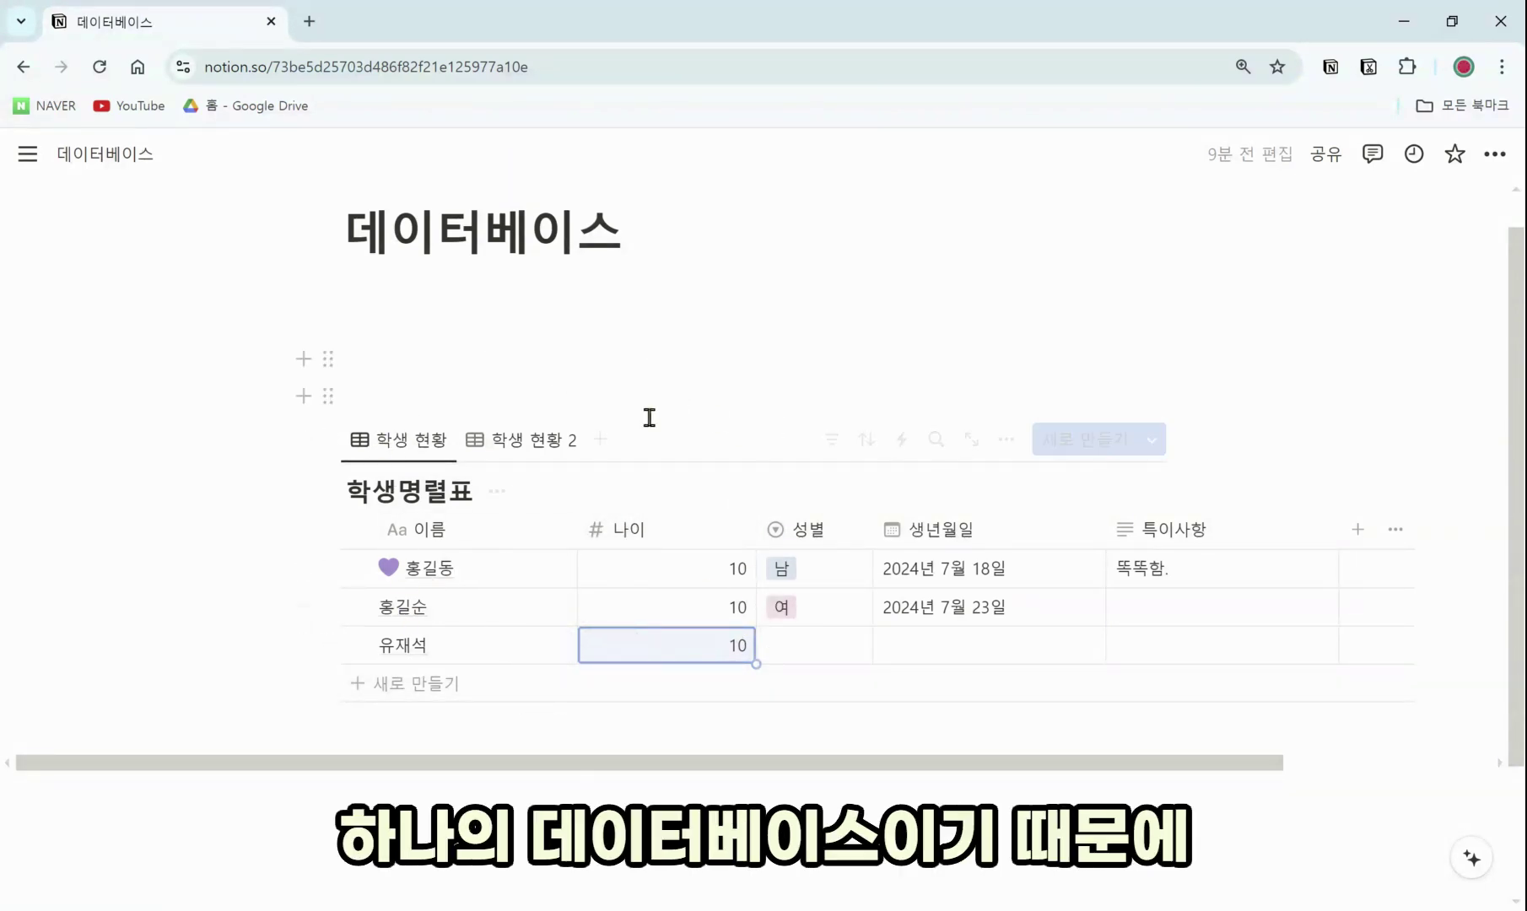
left_click(489, 443)
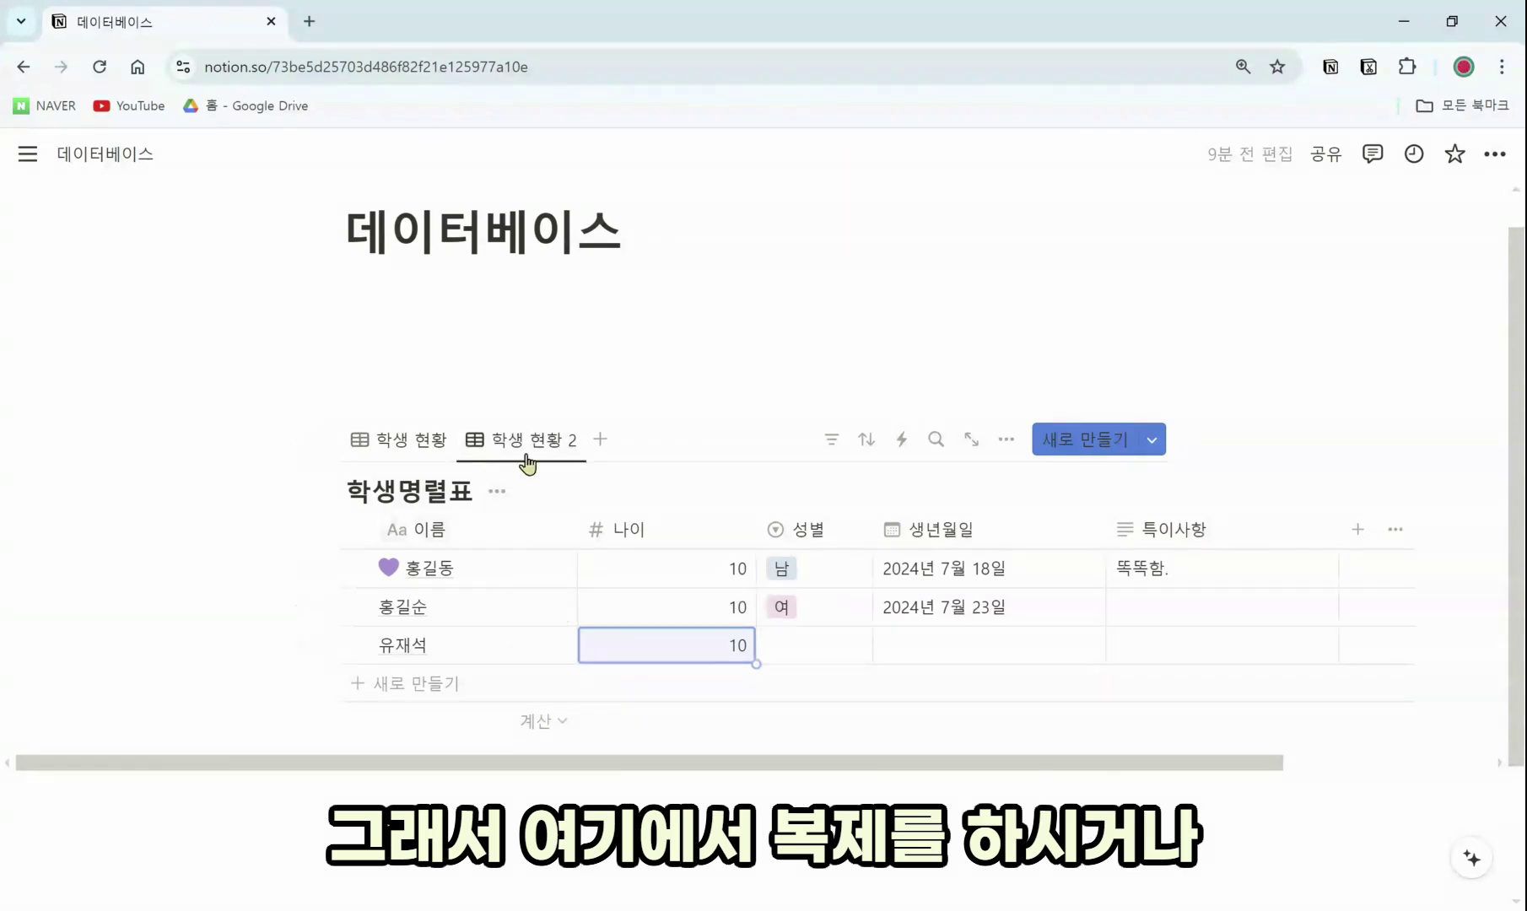
left_click(526, 454)
left_click(599, 449)
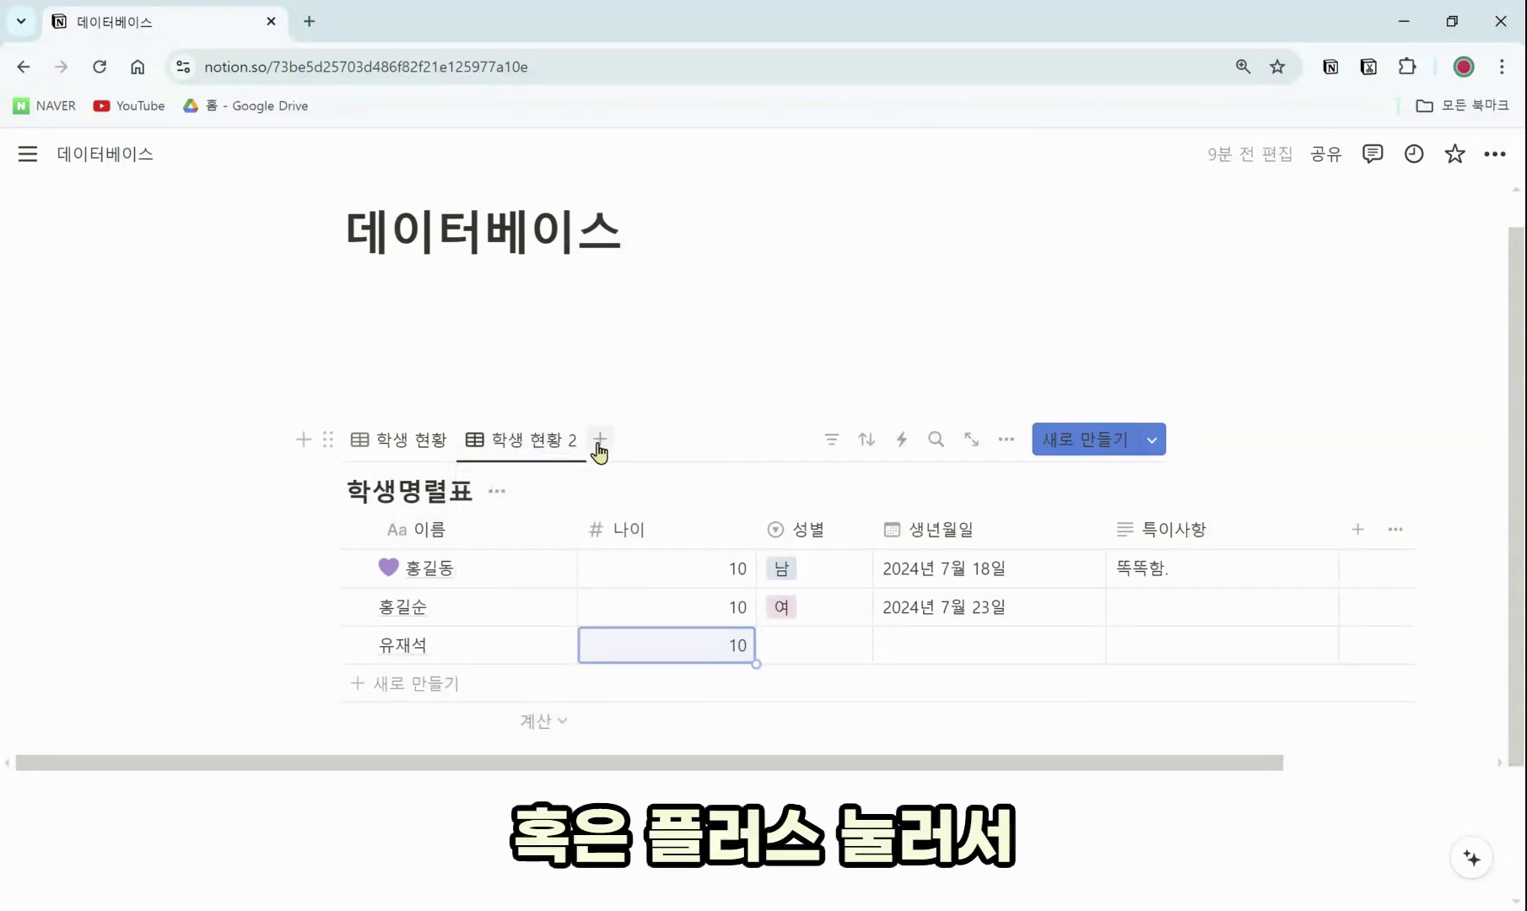
left_click(600, 445)
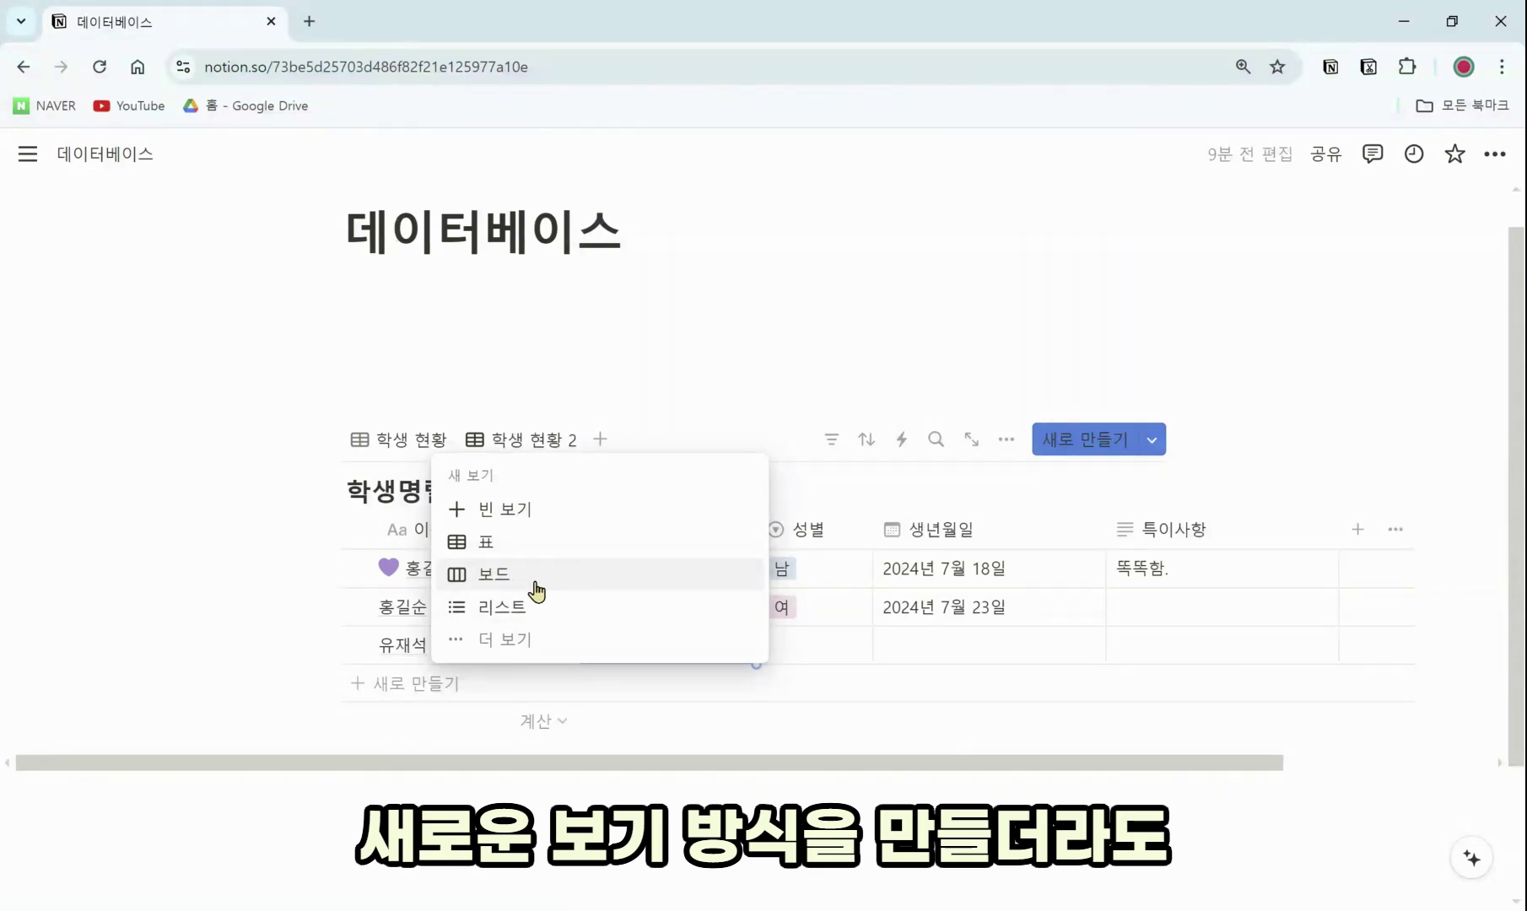
left_click(399, 390)
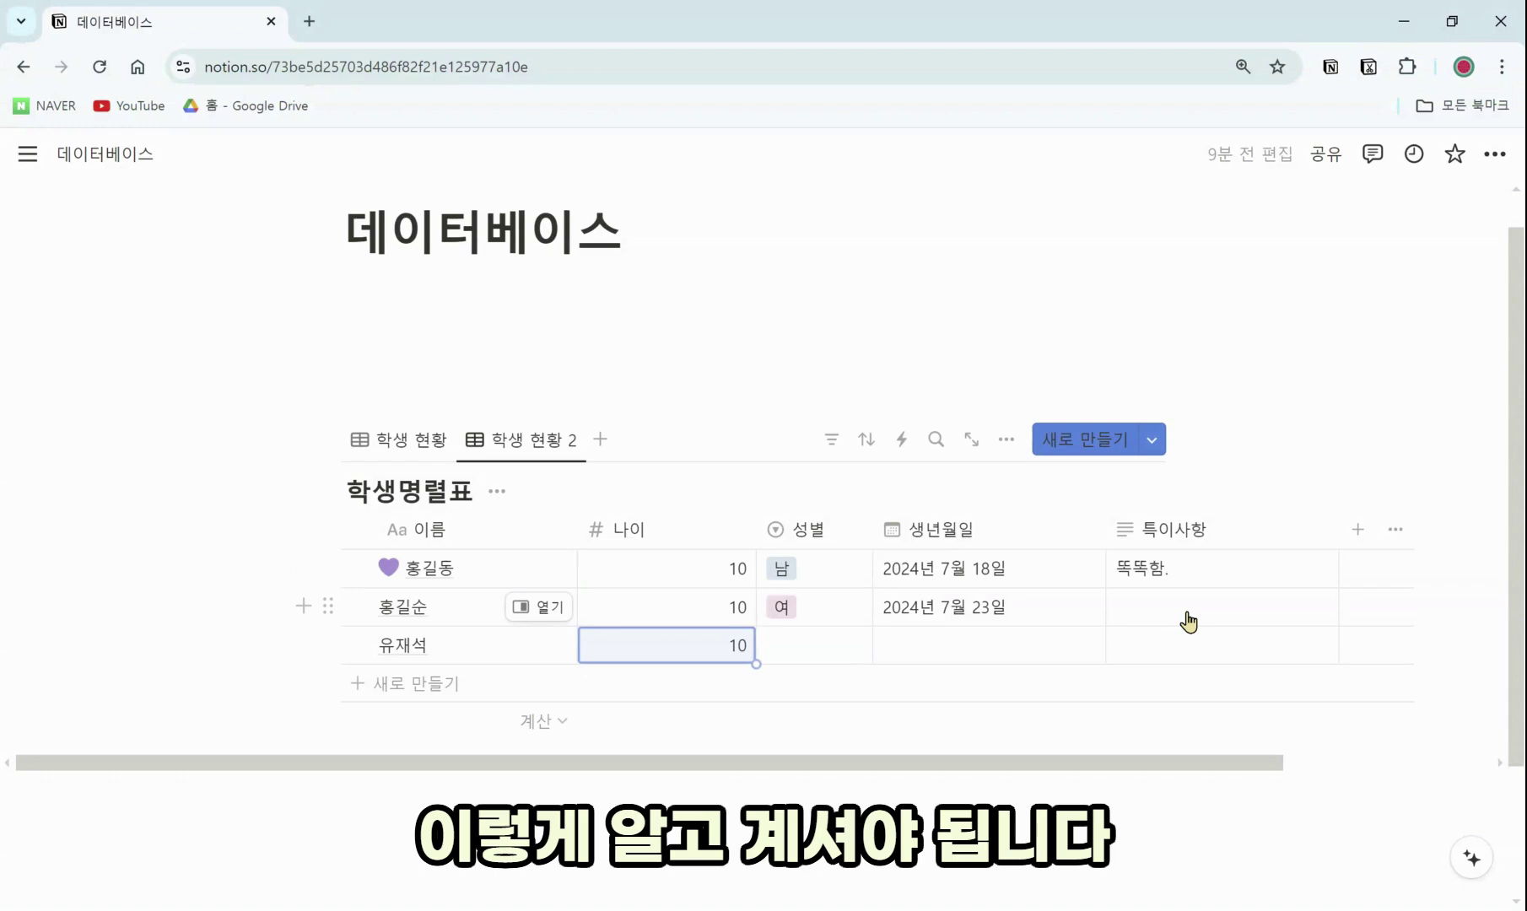
Step: Narrow the 나이, 생년월일 and 특이사항 columns in the 학생 현황 view
left_click(412, 439)
left_click_drag(755, 530, 694, 530)
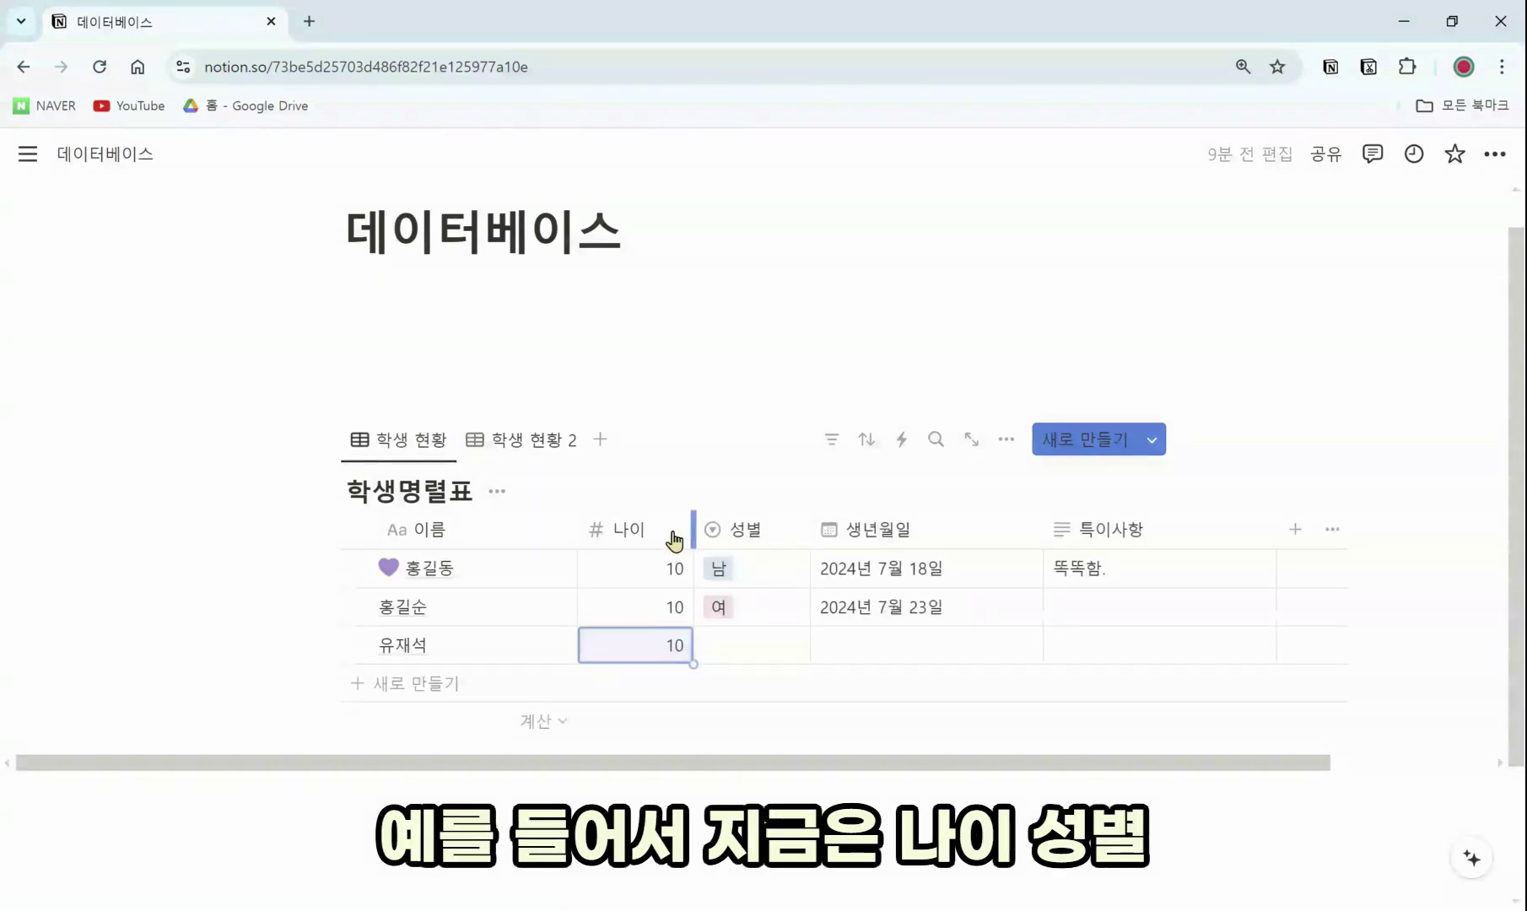
left_click_drag(1042, 530, 980, 530)
left_click_drag(1213, 530, 1150, 533)
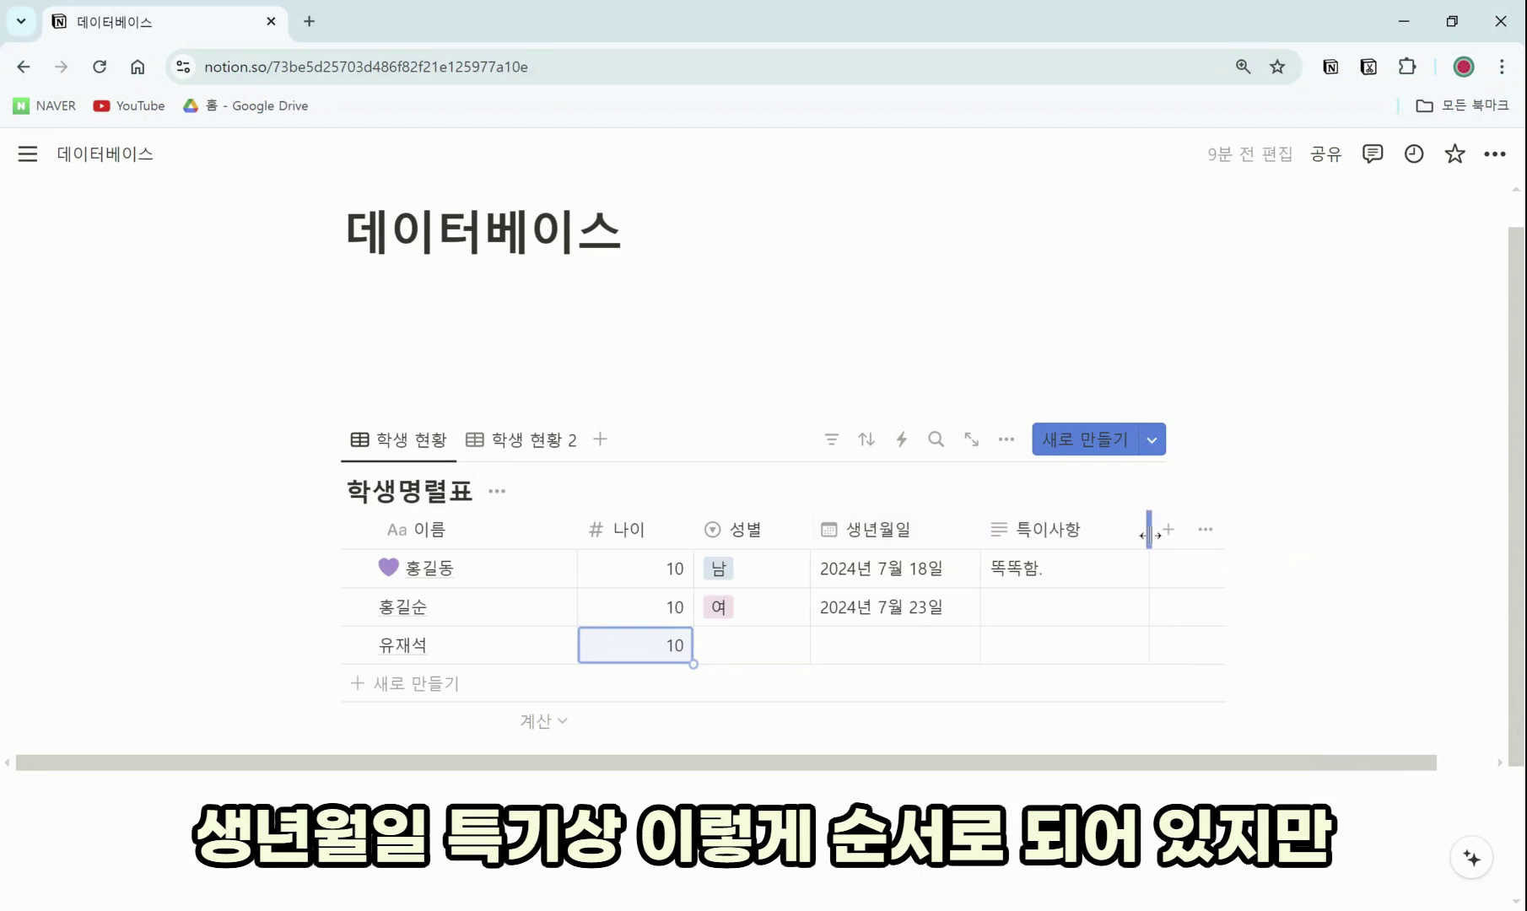
Step: Reorder the columns after 이름 in the 학생 현황 2 view to 특이사항, 생년월일, 성별, 나이
left_click(546, 453)
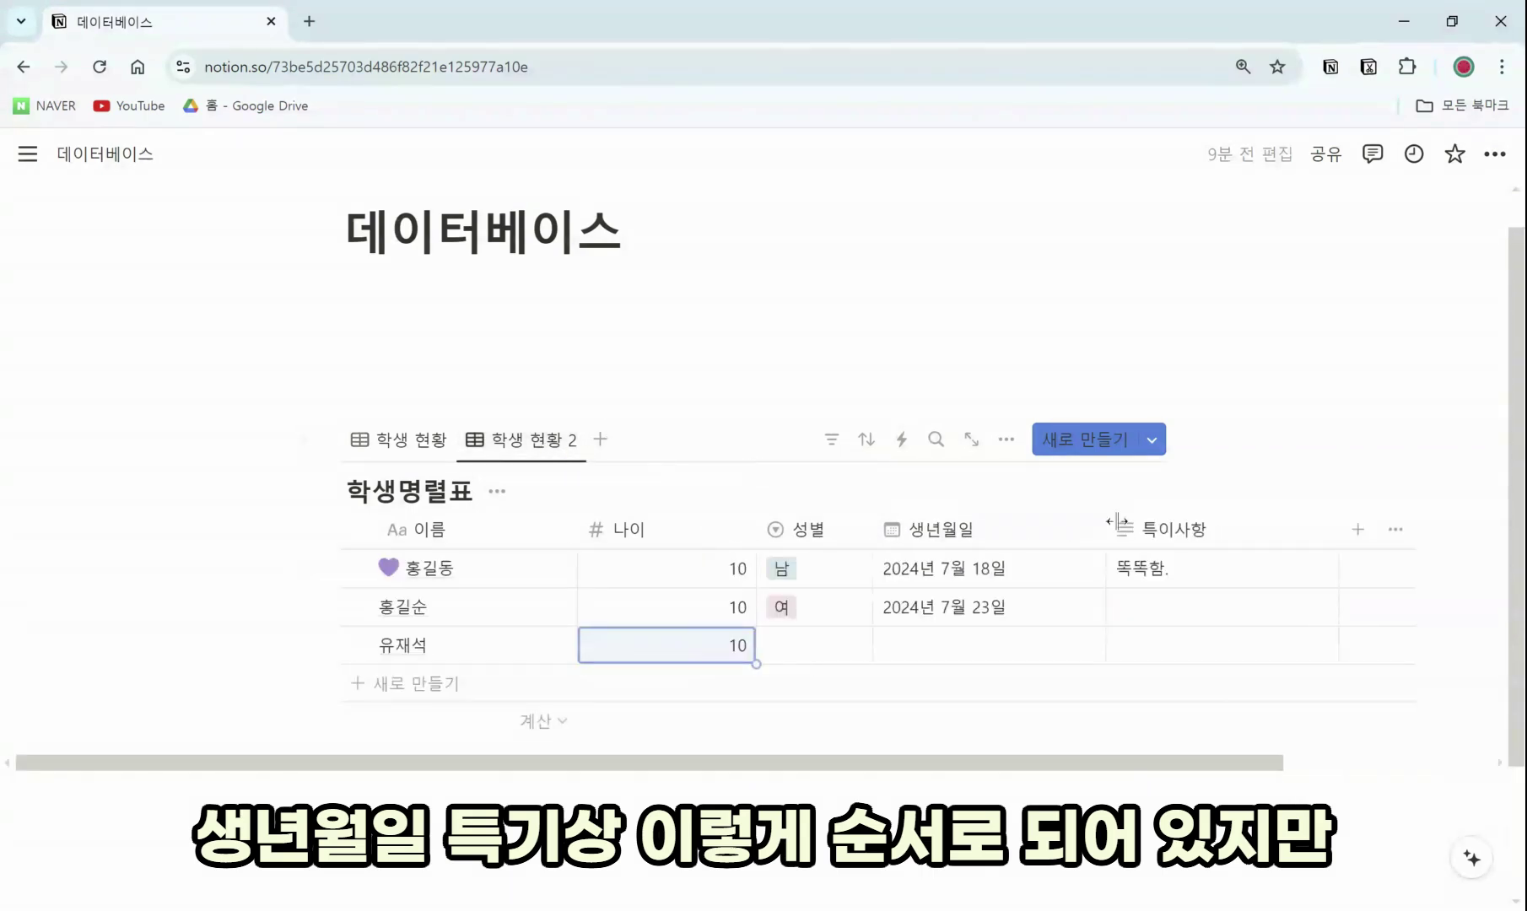
left_click_drag(1198, 532, 701, 534)
left_click_drag(1122, 530, 928, 533)
left_click_drag(1089, 530, 1254, 535)
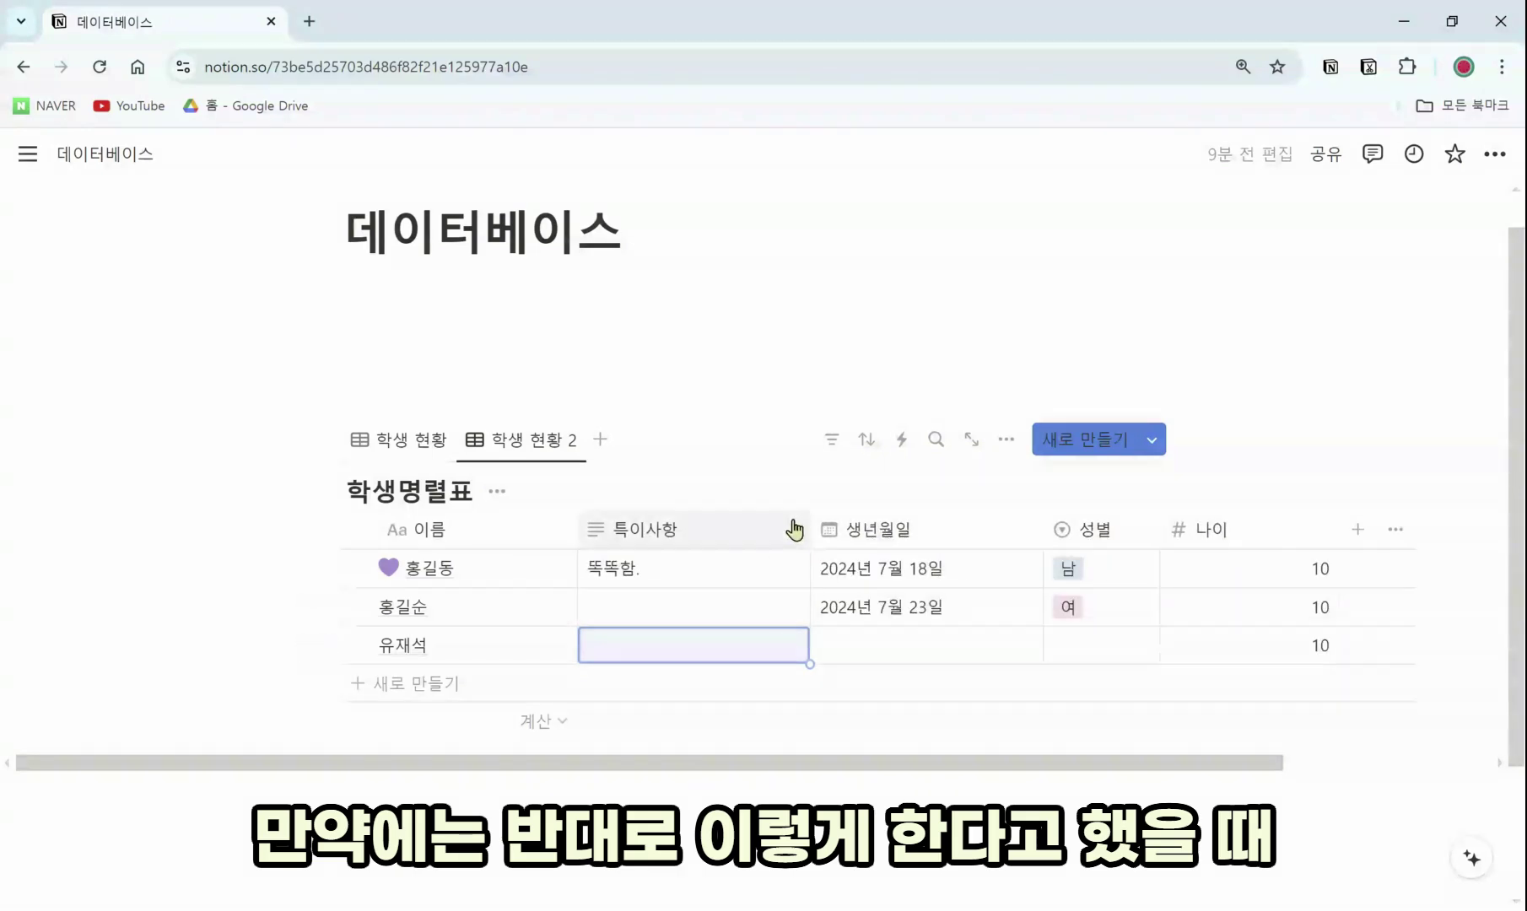
Step: Narrow the 특이사항, 나이 and 생년월일 columns in 학생 현황 2 and compare it with the 학생 현황 view
left_click_drag(809, 523, 717, 527)
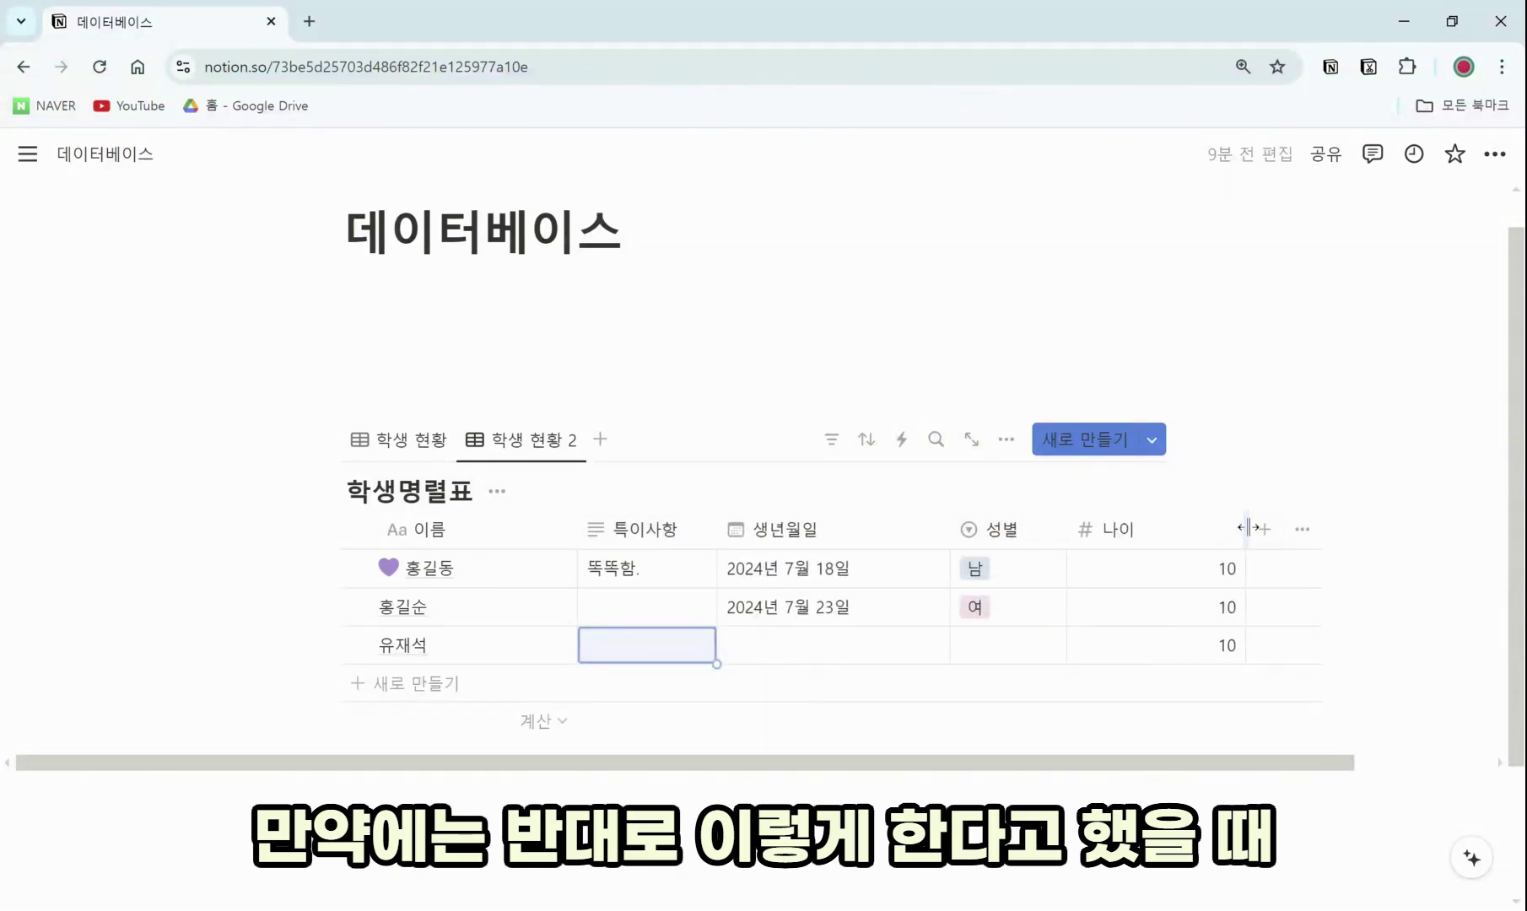
left_click_drag(1206, 537, 1174, 534)
left_click_drag(951, 529, 902, 531)
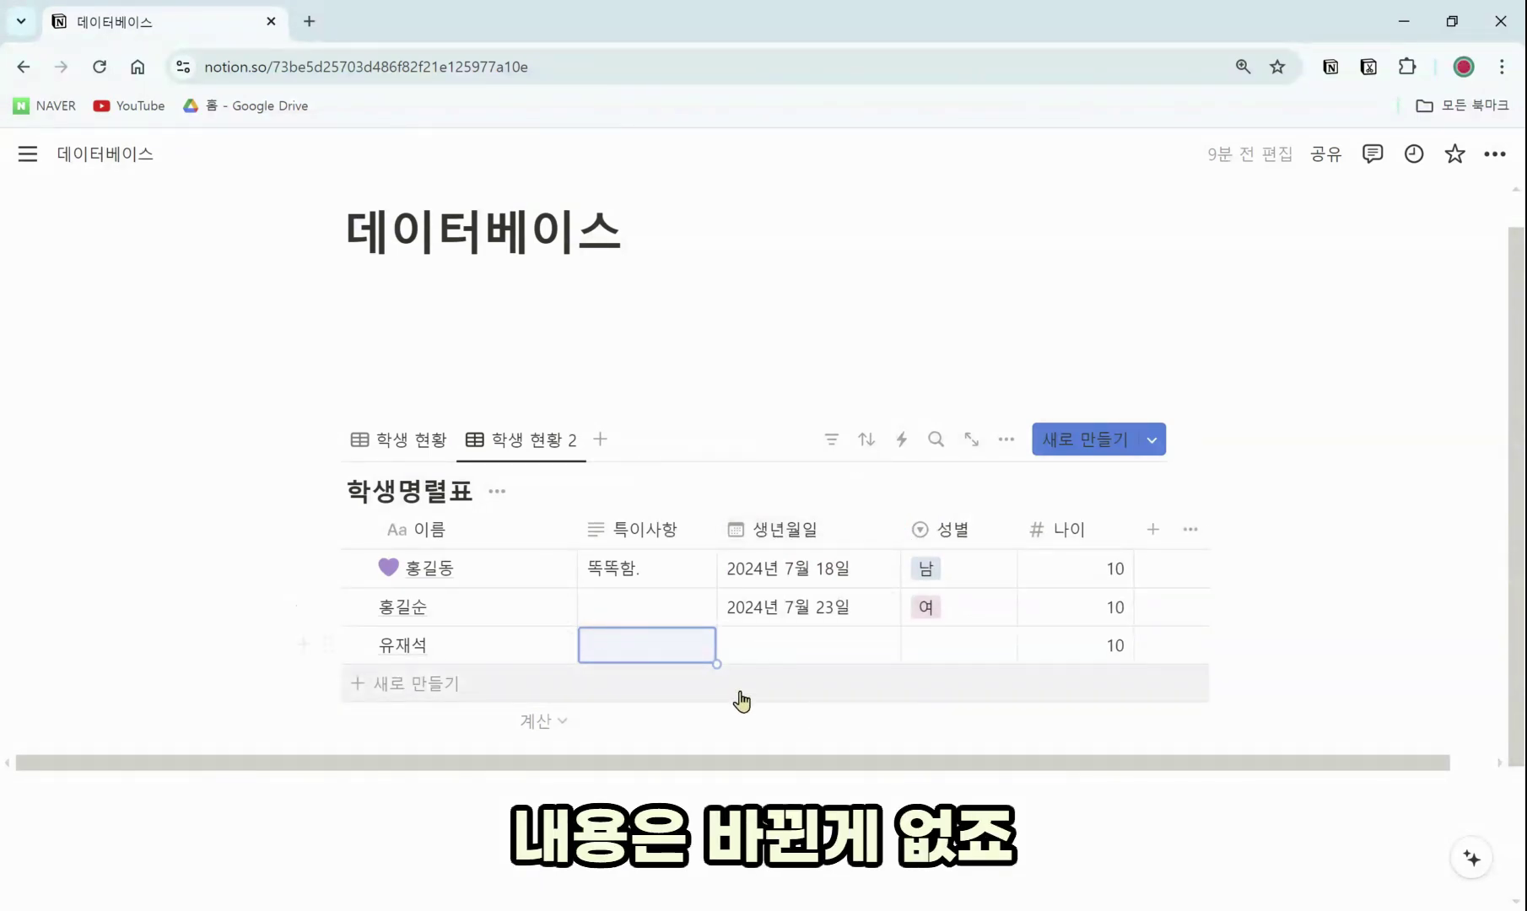
left_click(397, 440)
left_click(544, 443)
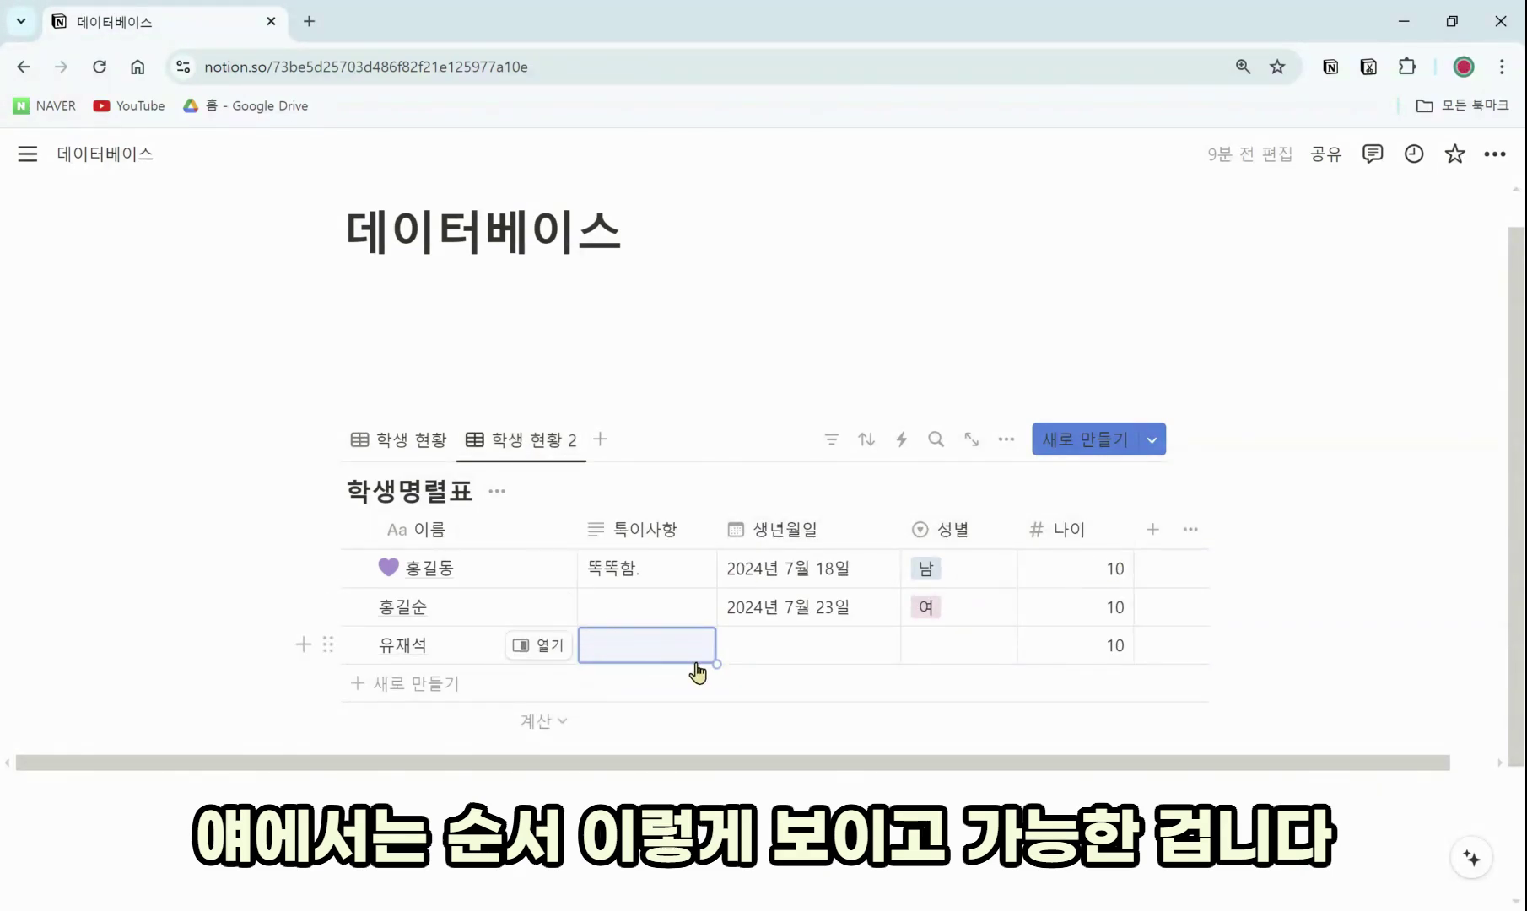
Step: Enter 부지런함. as the second student's 특이사항 in 학생 현황 2 and check it in the 학생 현황 view
left_click(638, 608)
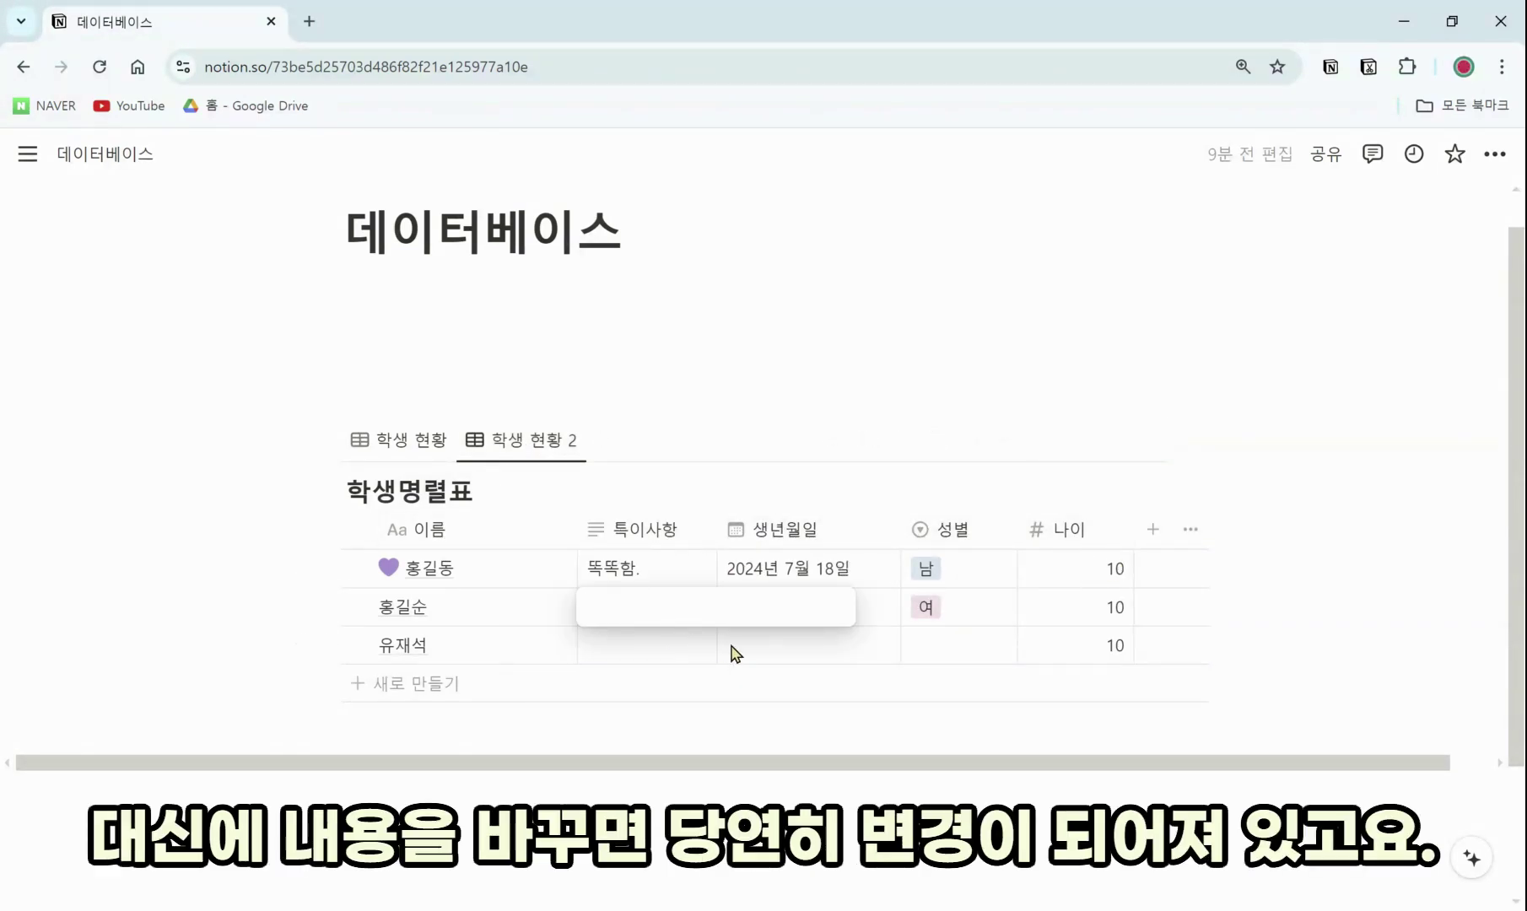
type("부지런함.")
key("Escape")
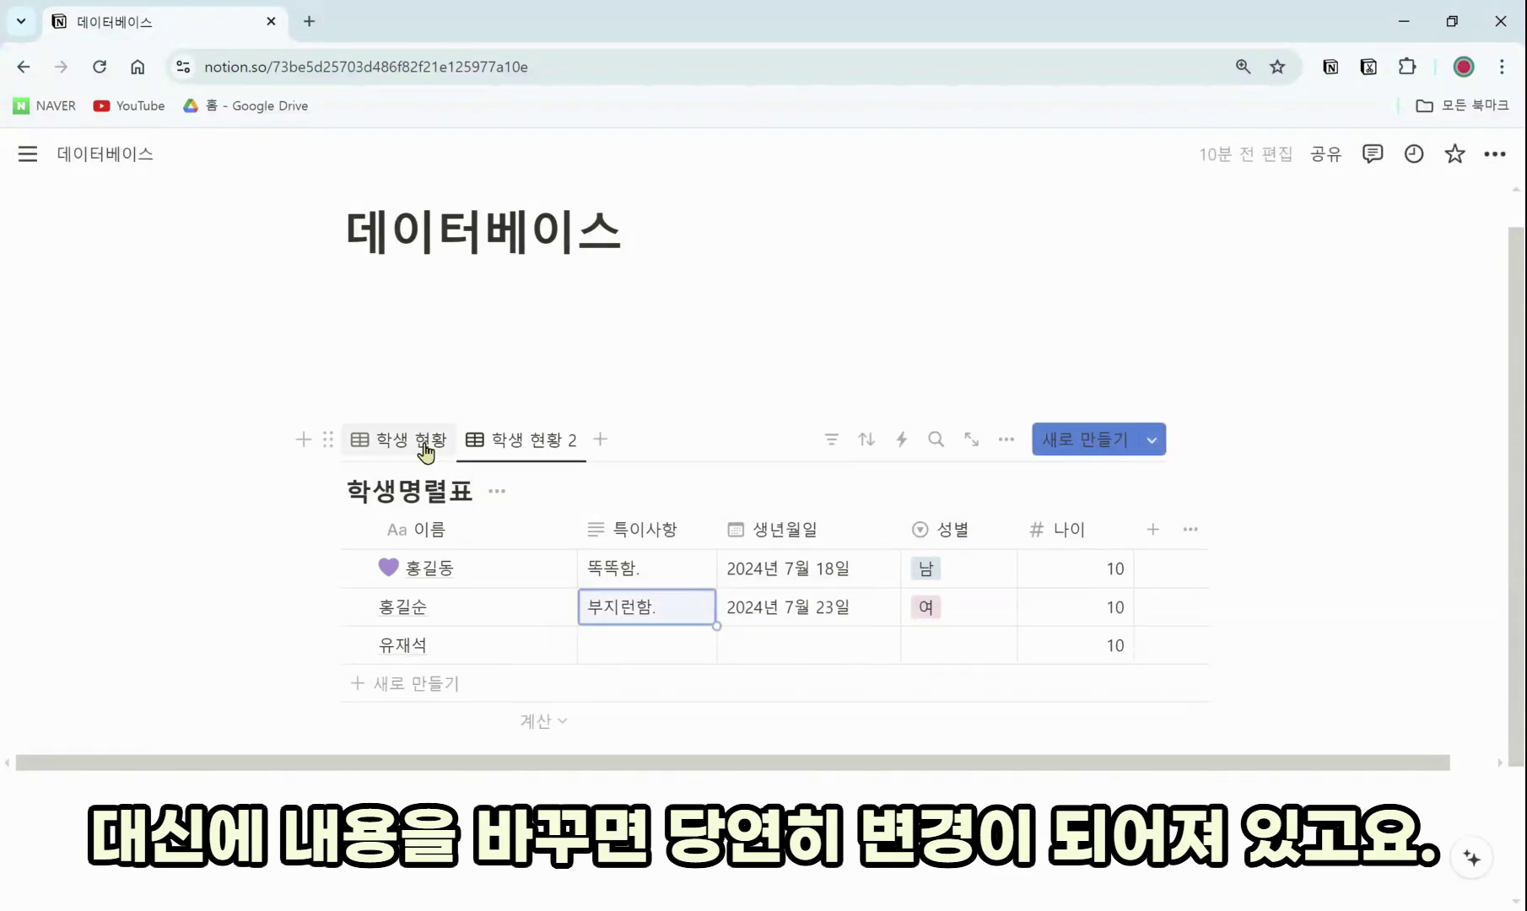
left_click(413, 444)
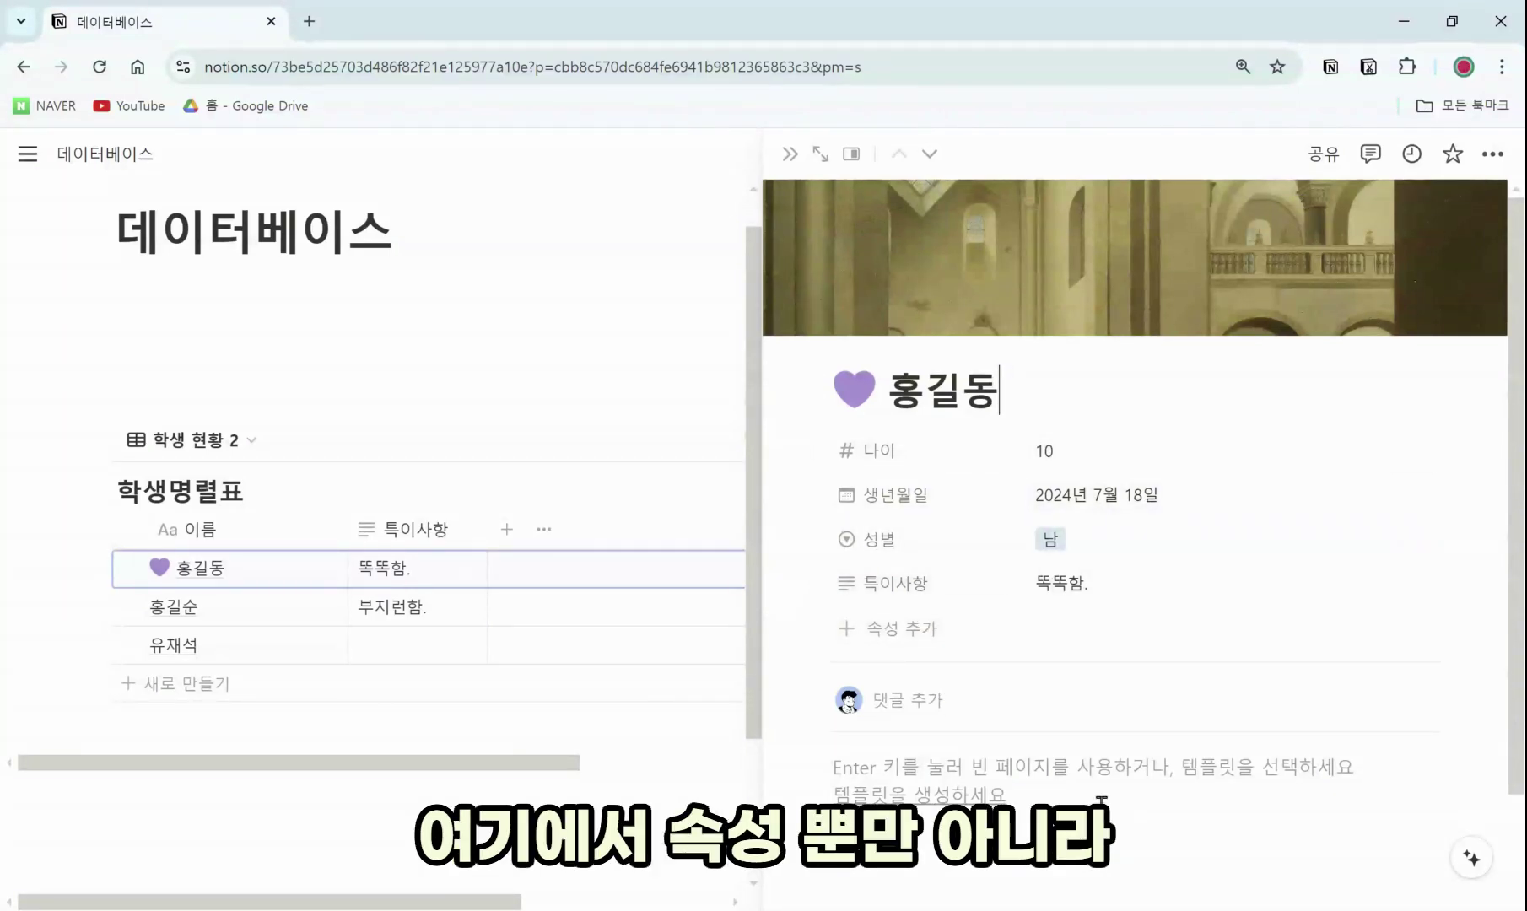
Step: Try writing 안녕하세요. in the body of the first student's page, delete the text, and close the page
scroll(1071, 788, "down", 1)
left_click(1042, 733)
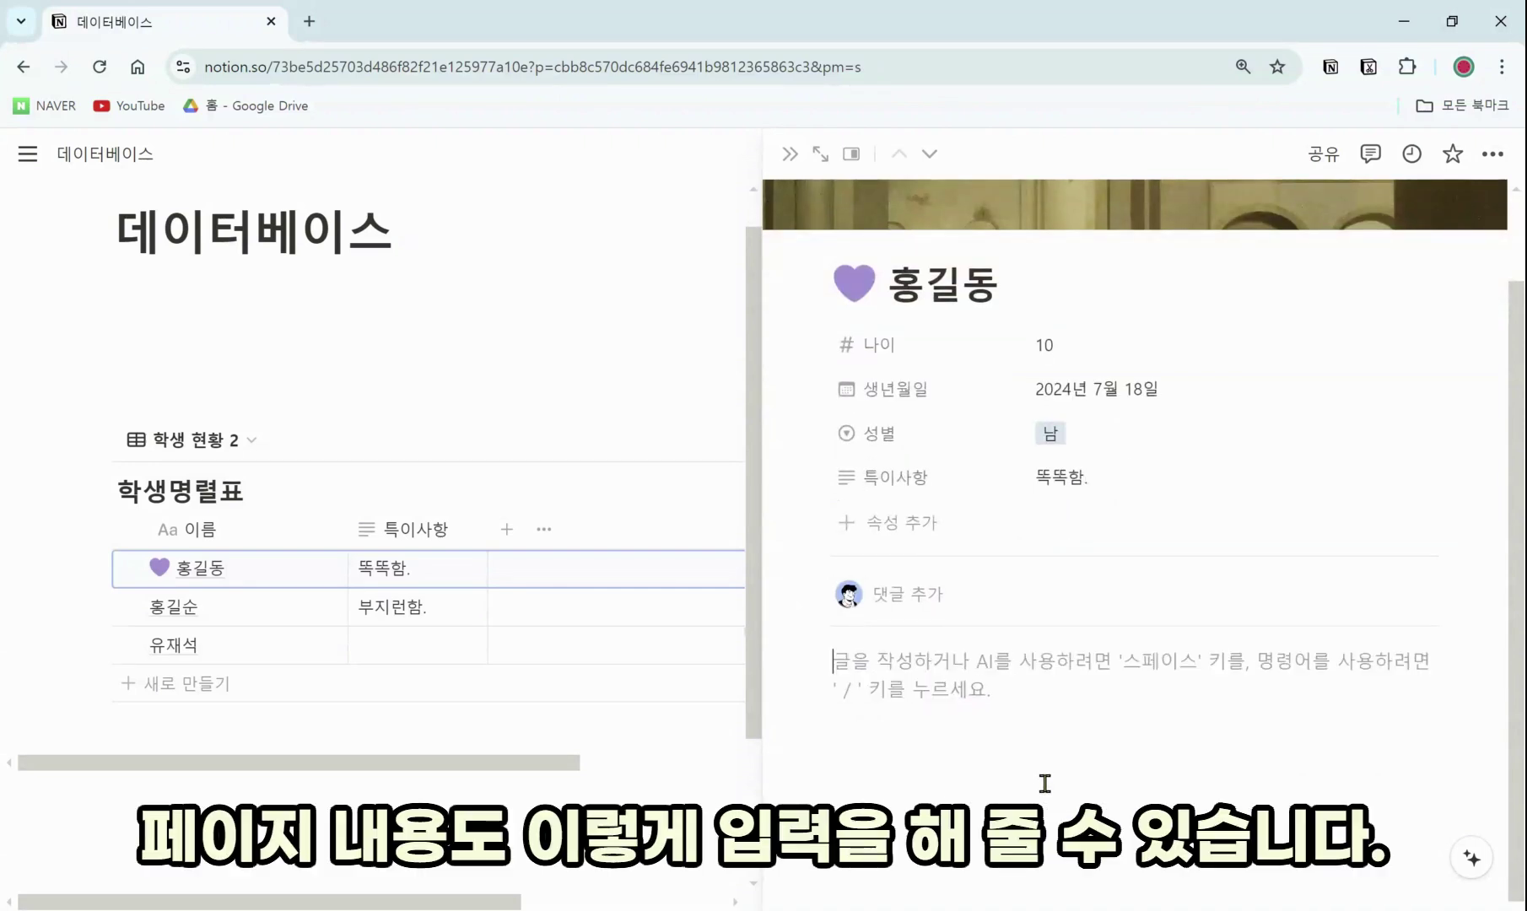
type("ㄴ안녀")
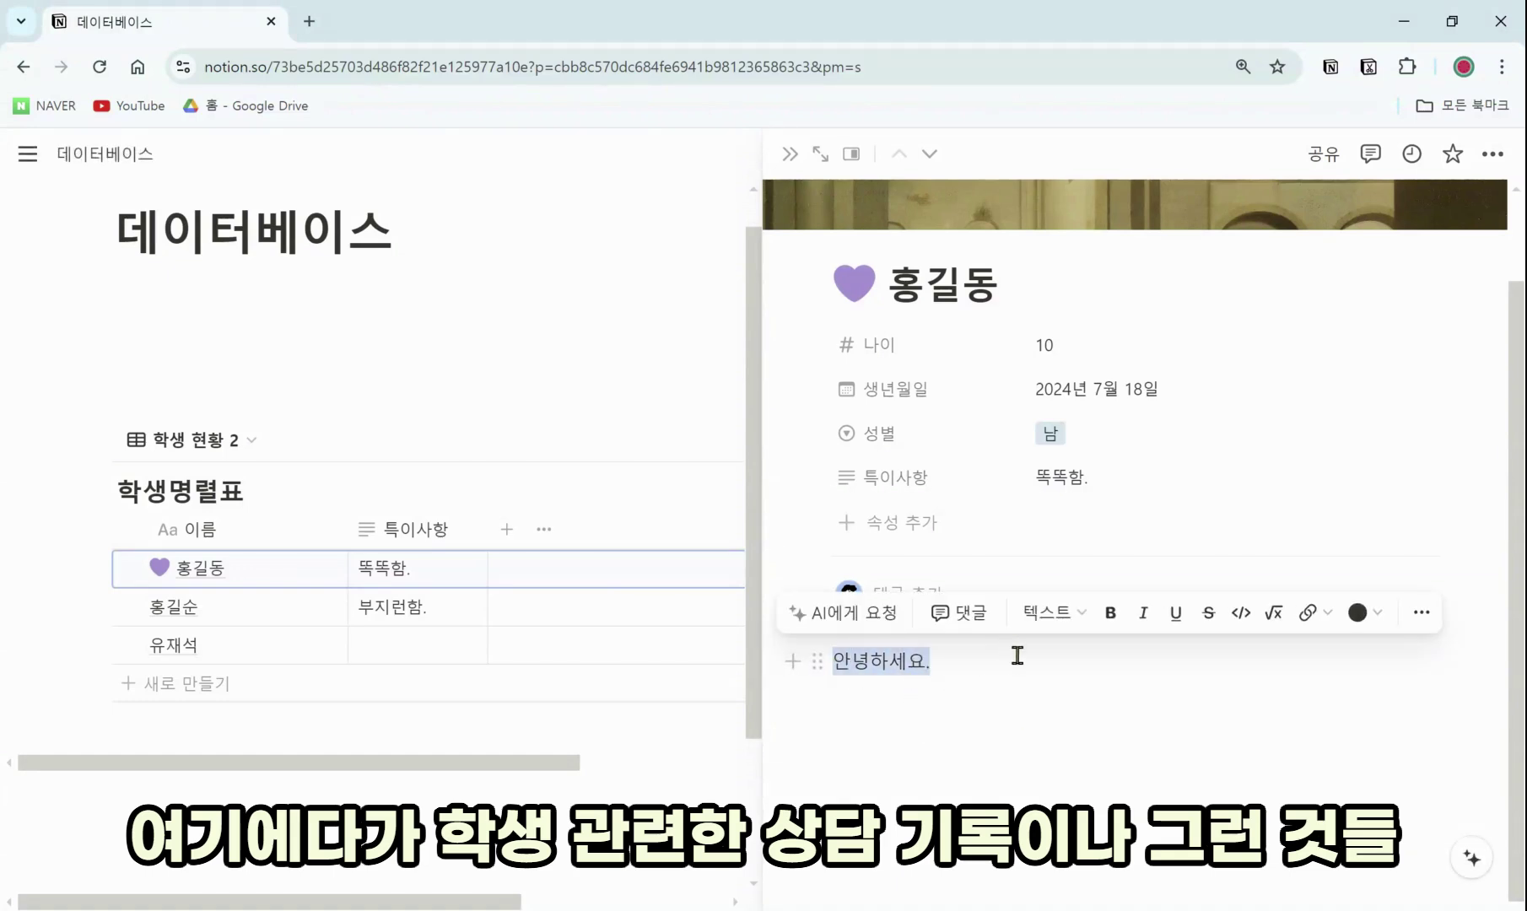
left_click(991, 678)
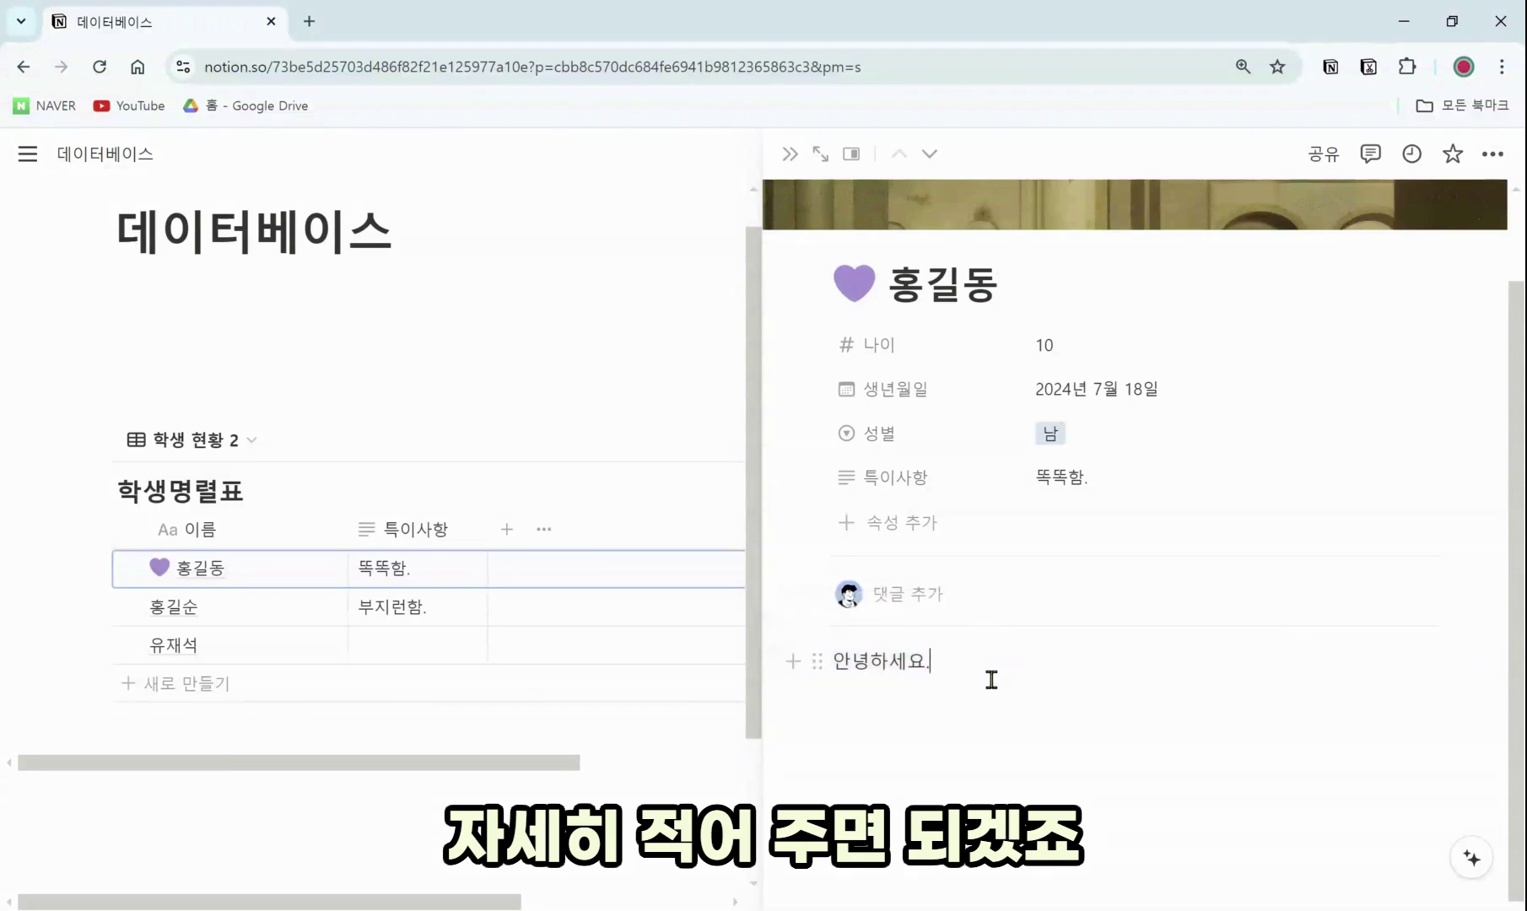
key("BackSpace")
key("BackSpace")
key("BackSpace")
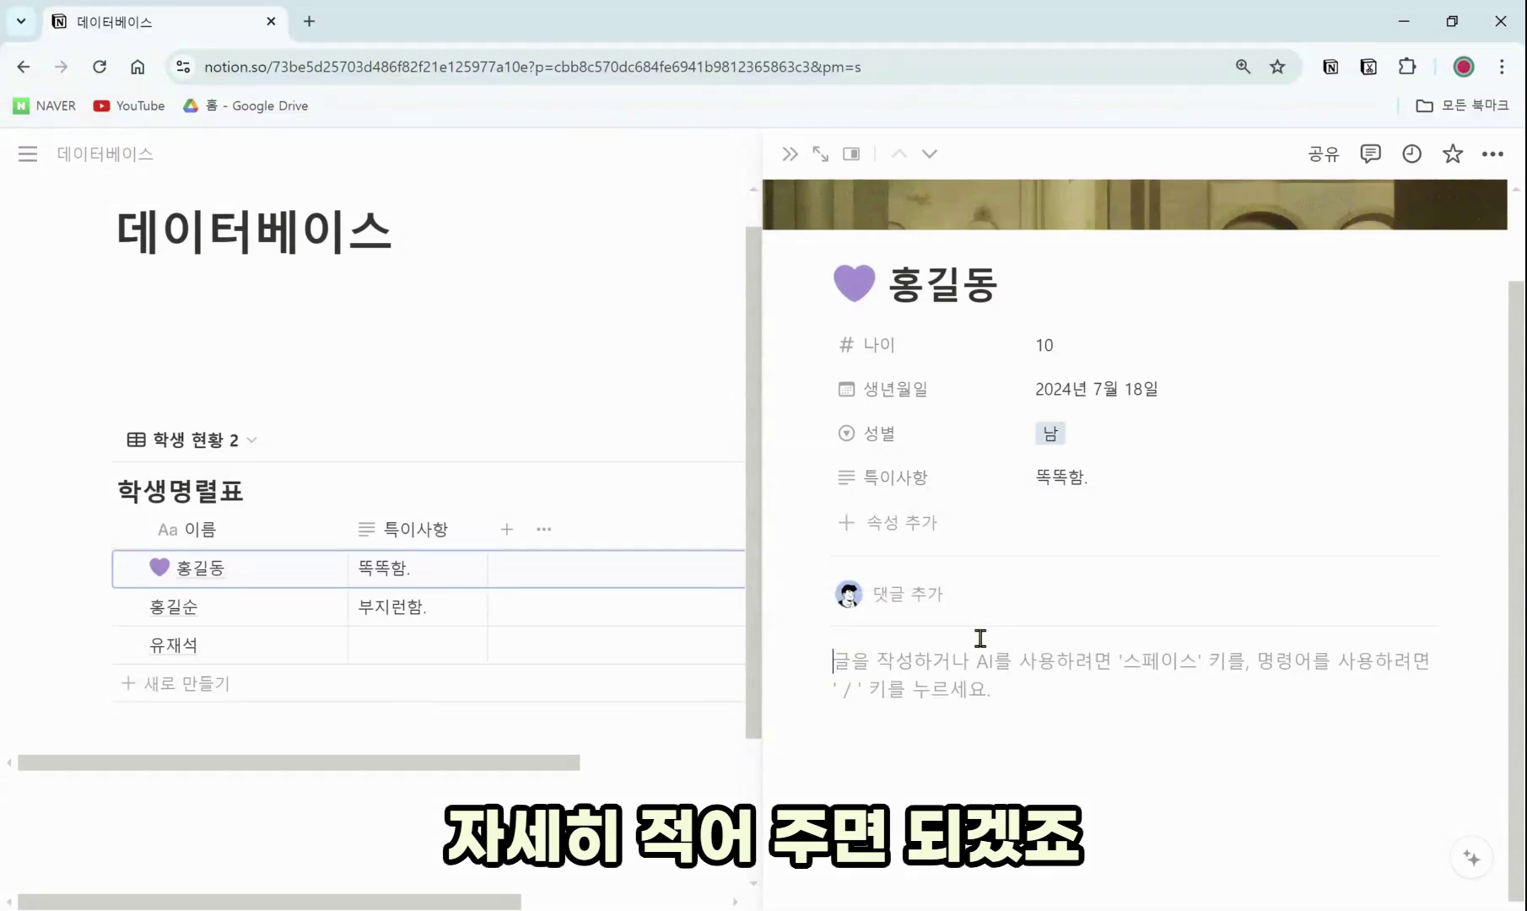
left_click(790, 154)
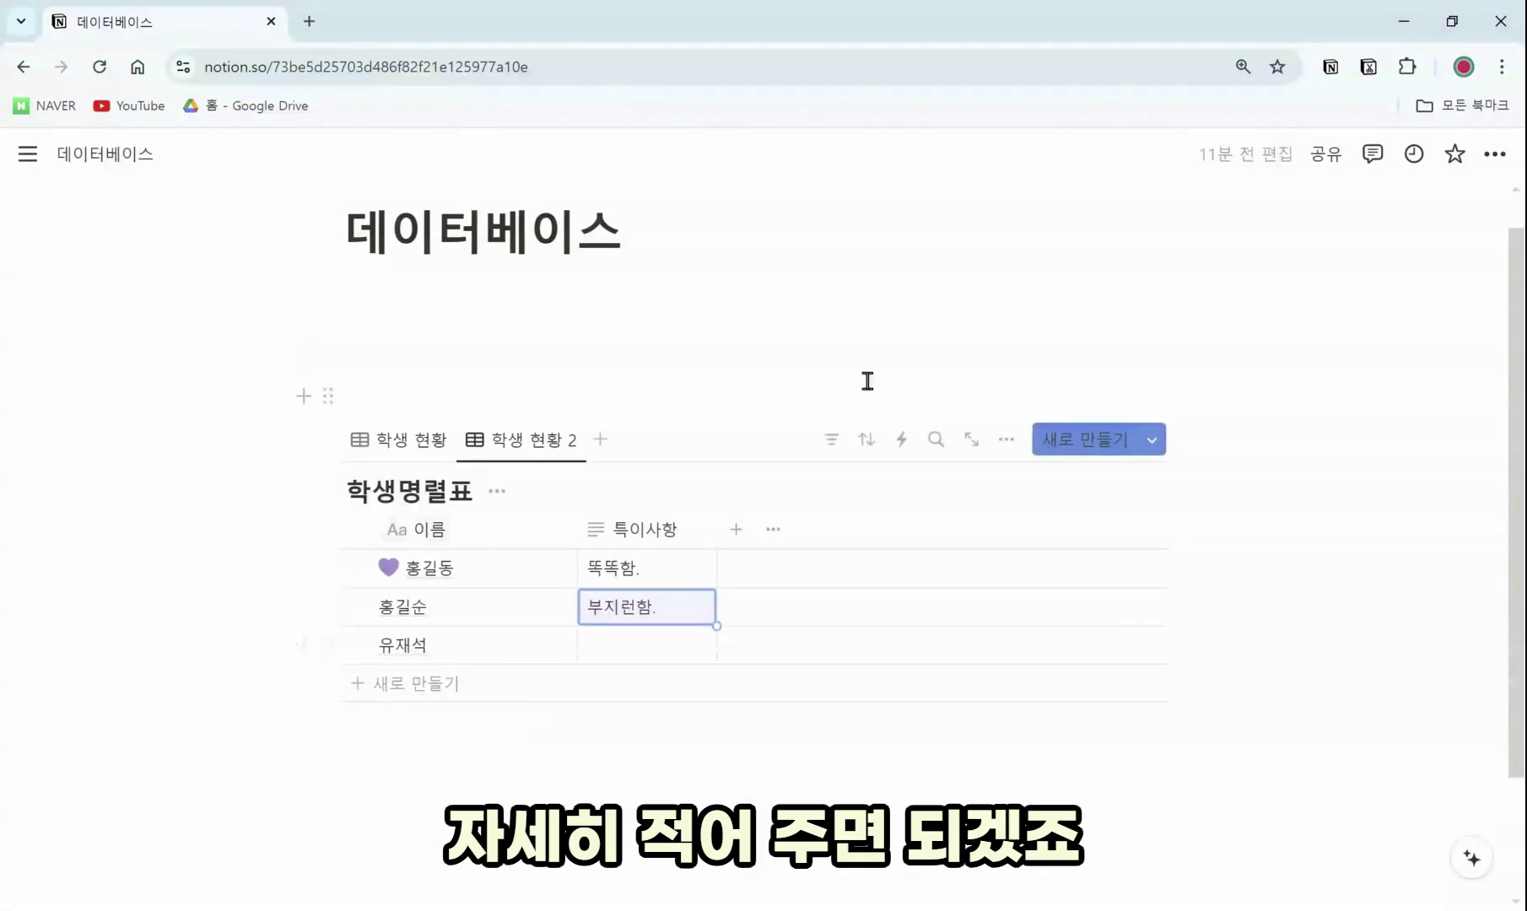